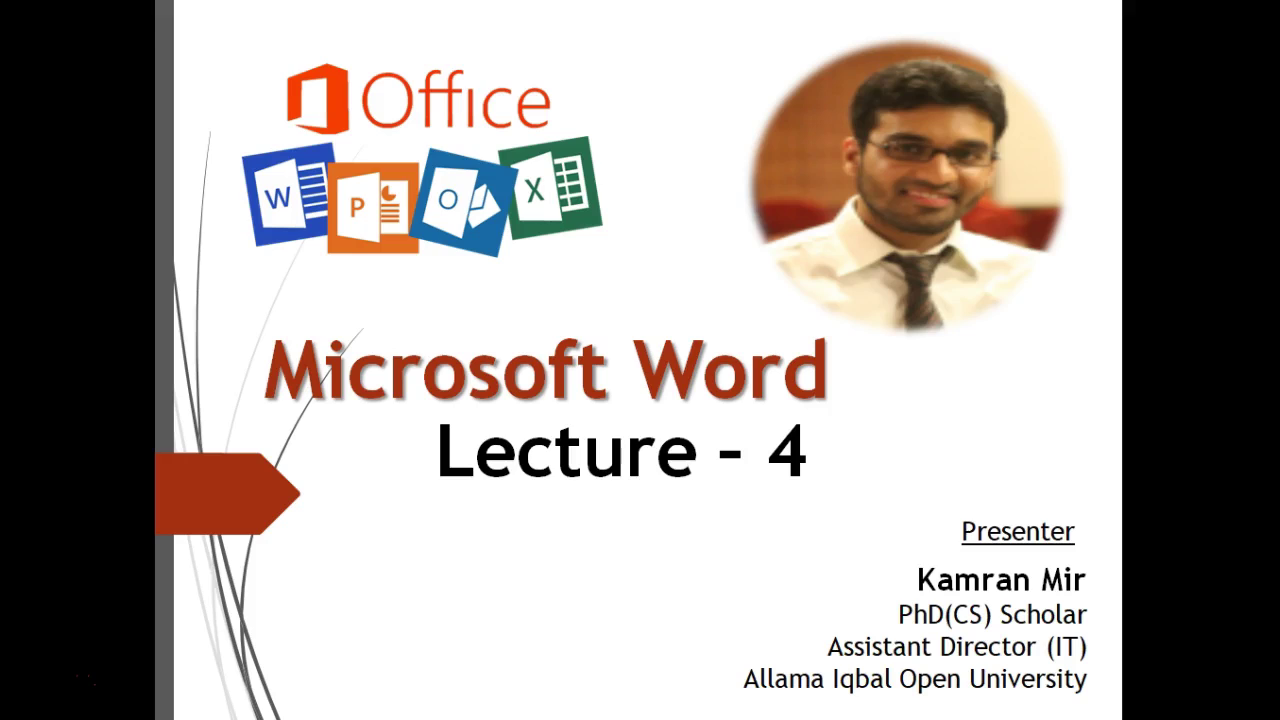
- Advance the slideshow to the 'Introduction to MS Word' slide and open Run with winword
key(Right)
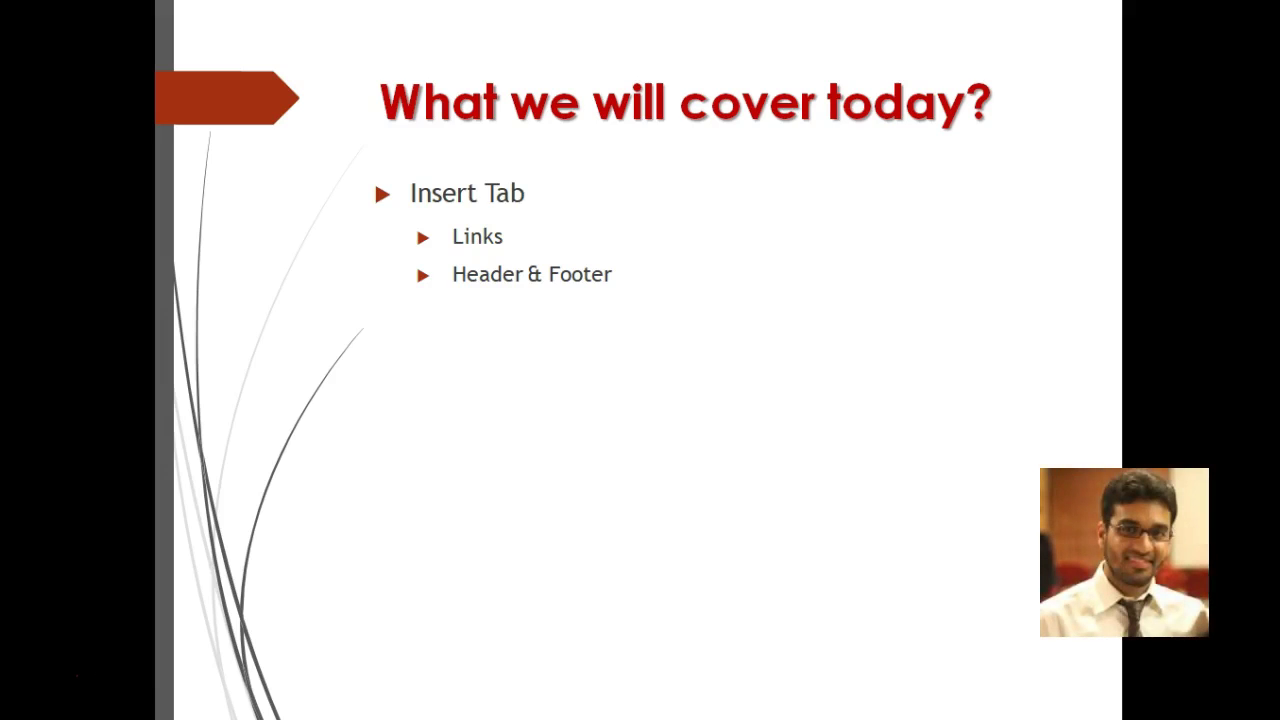
key(Right)
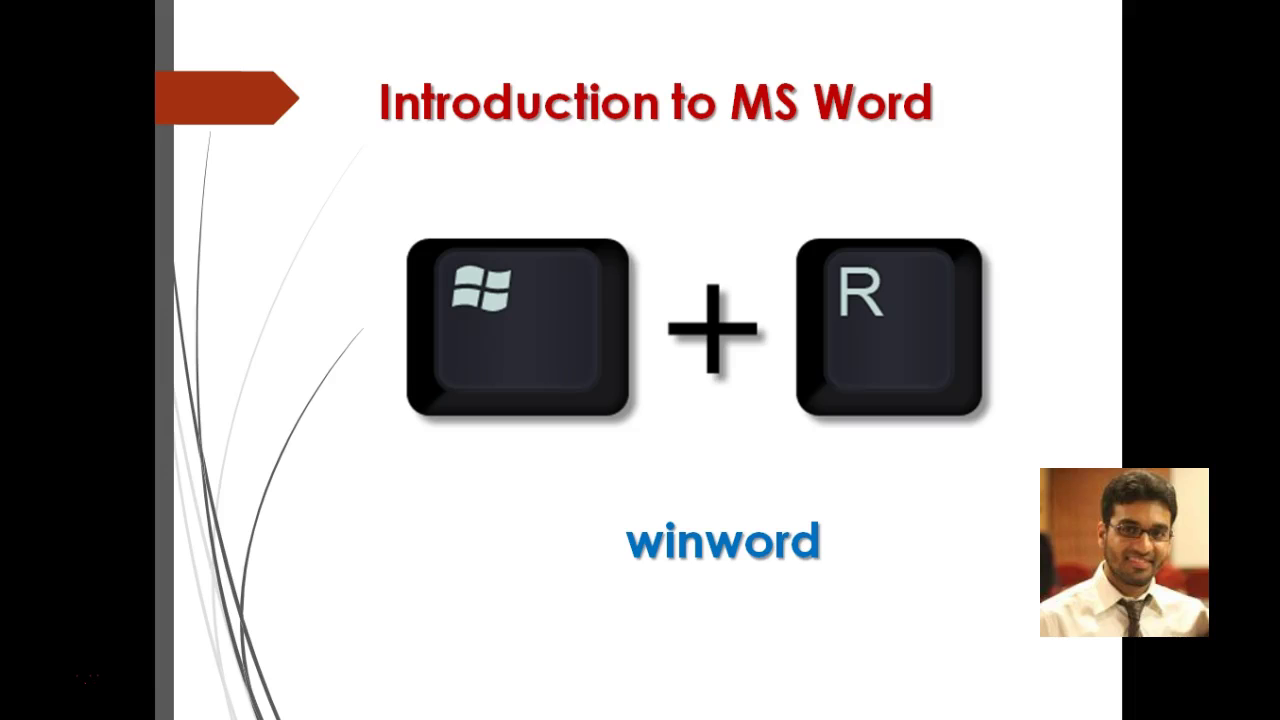
key(super+r)
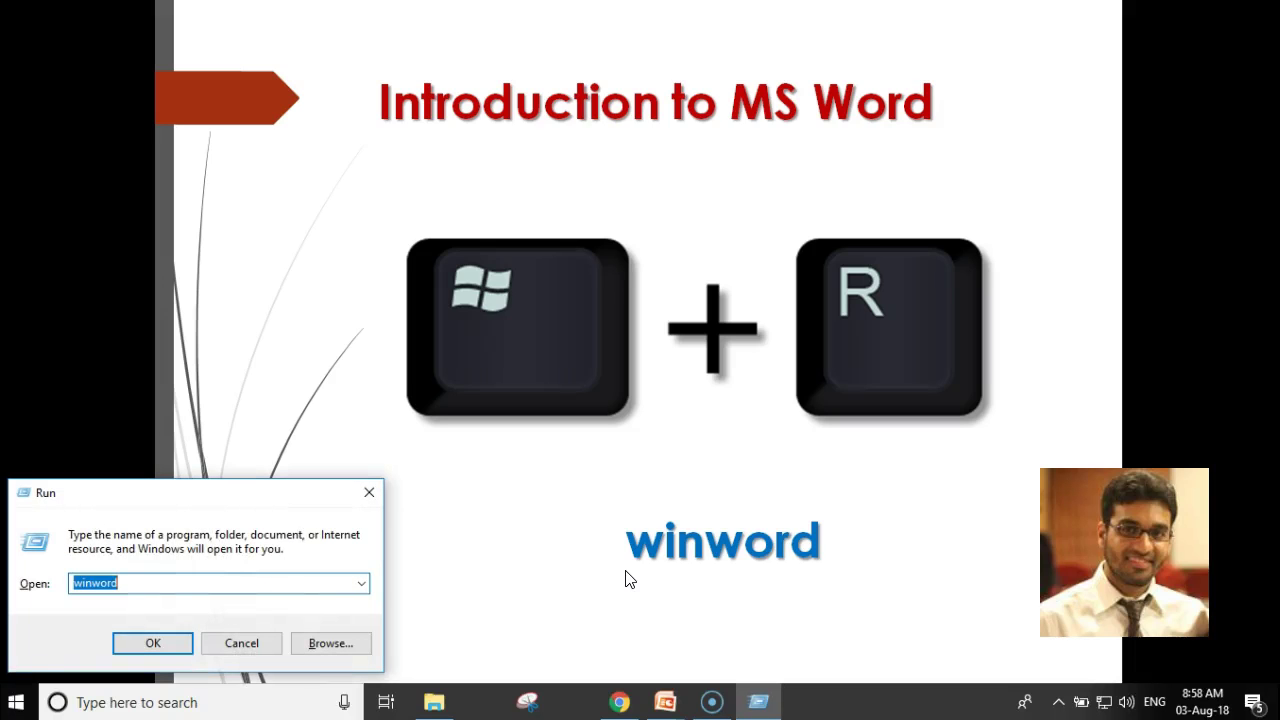
- Launch Word into a blank Document1 and show the Insert tab
key(Return)
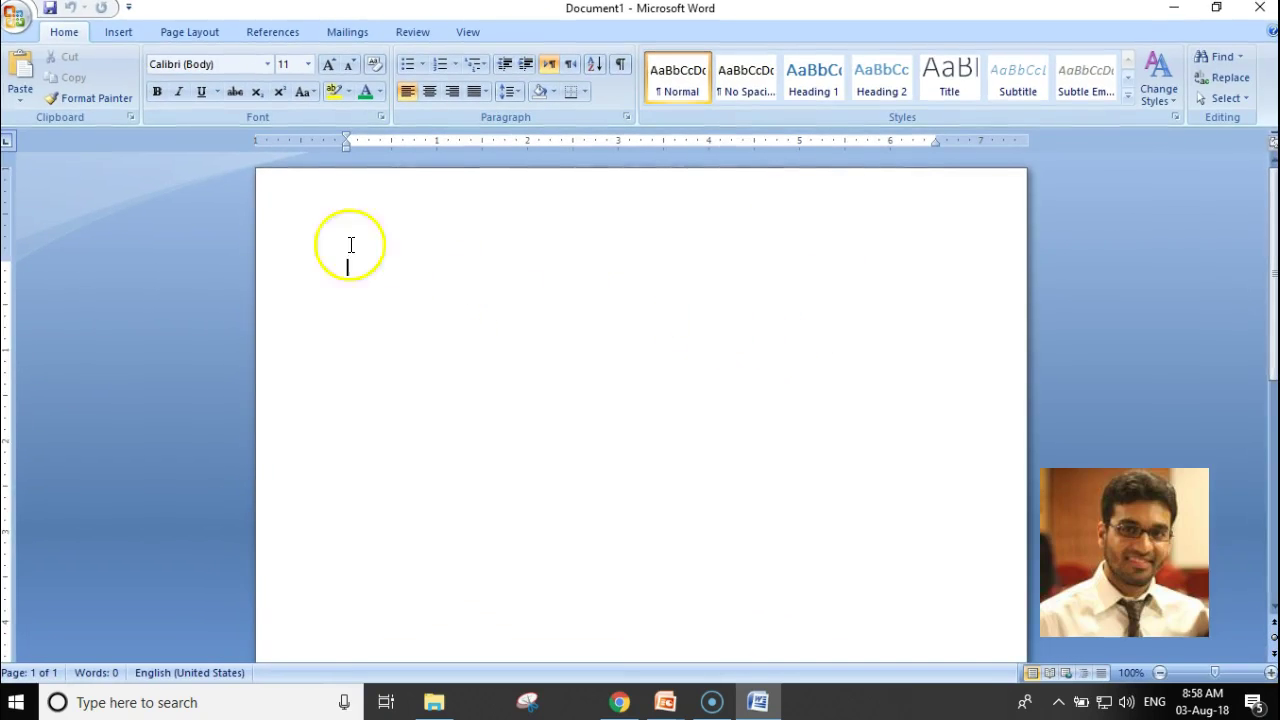
click(119, 32)
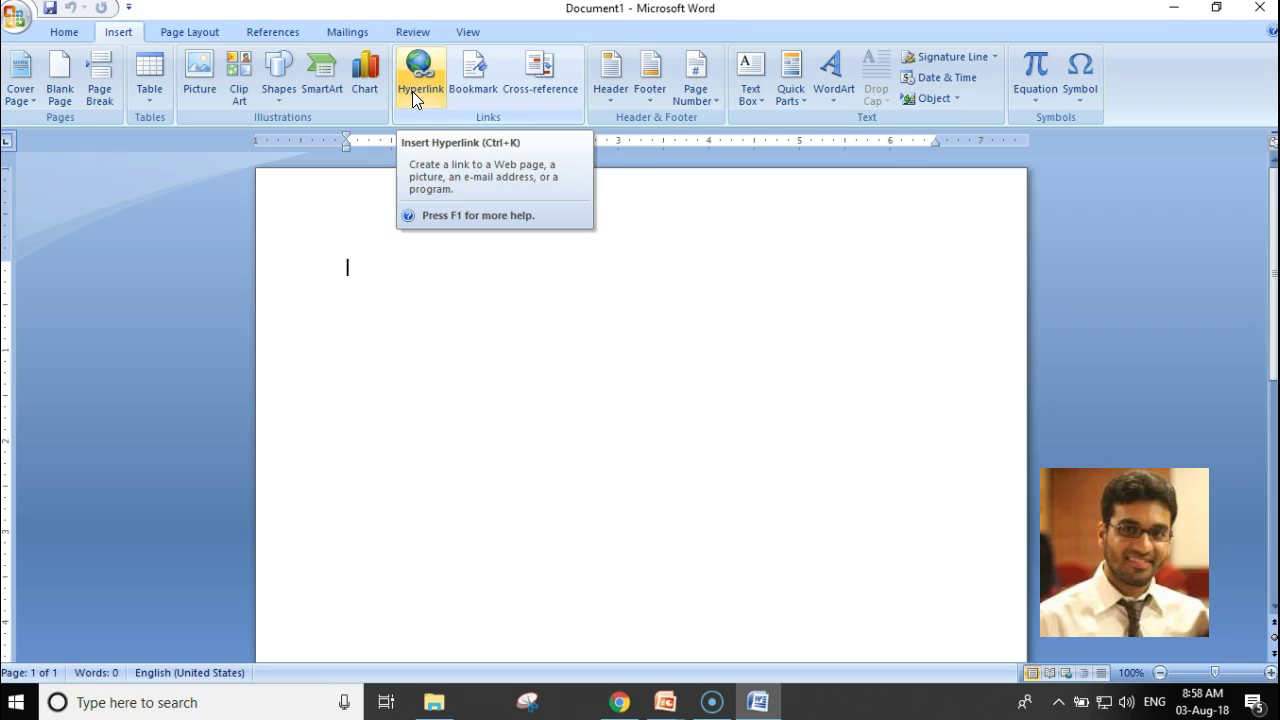
- Type the title 'My CV' at the top of the blank page and select it
click(432, 276)
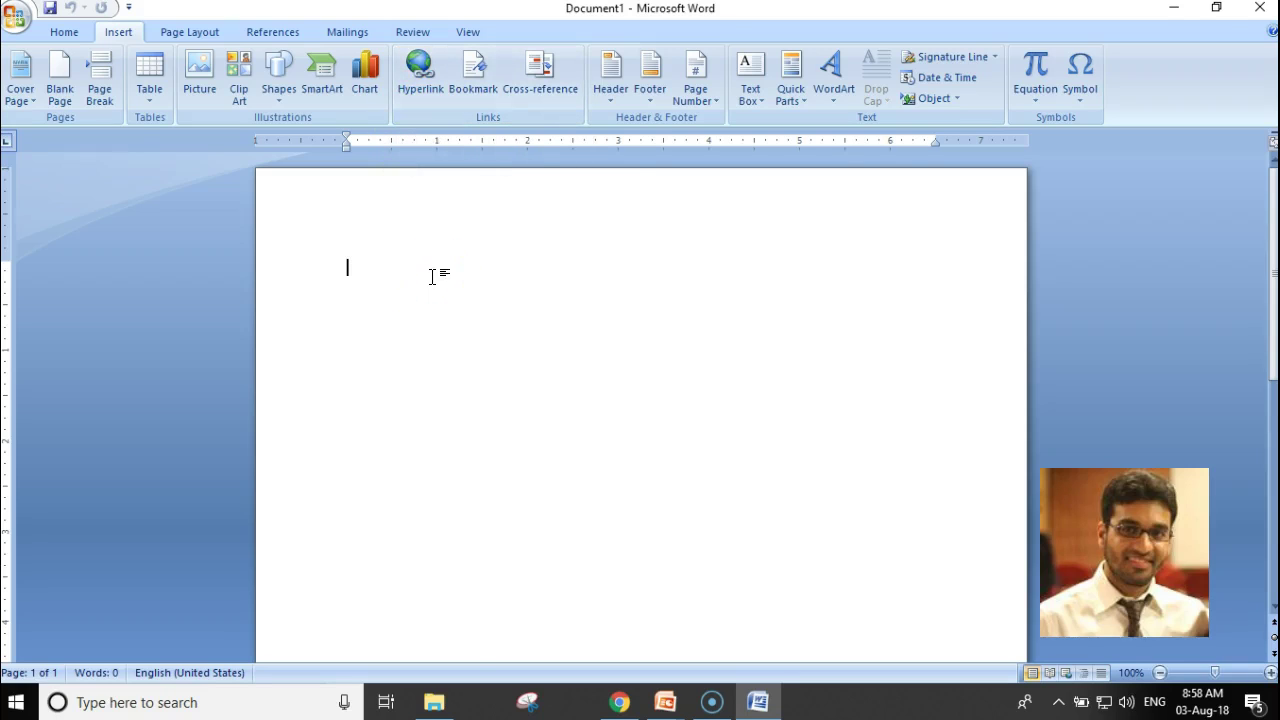
text(My)
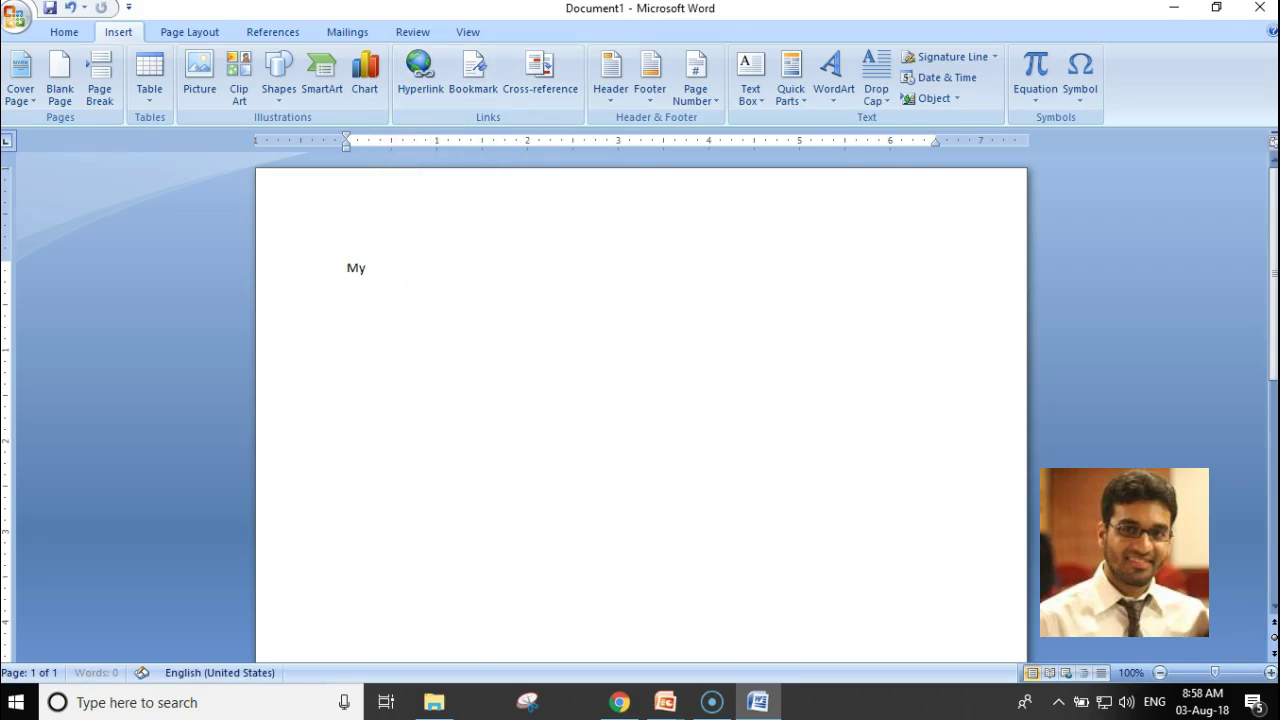
text( CV)
double_click(372, 259)
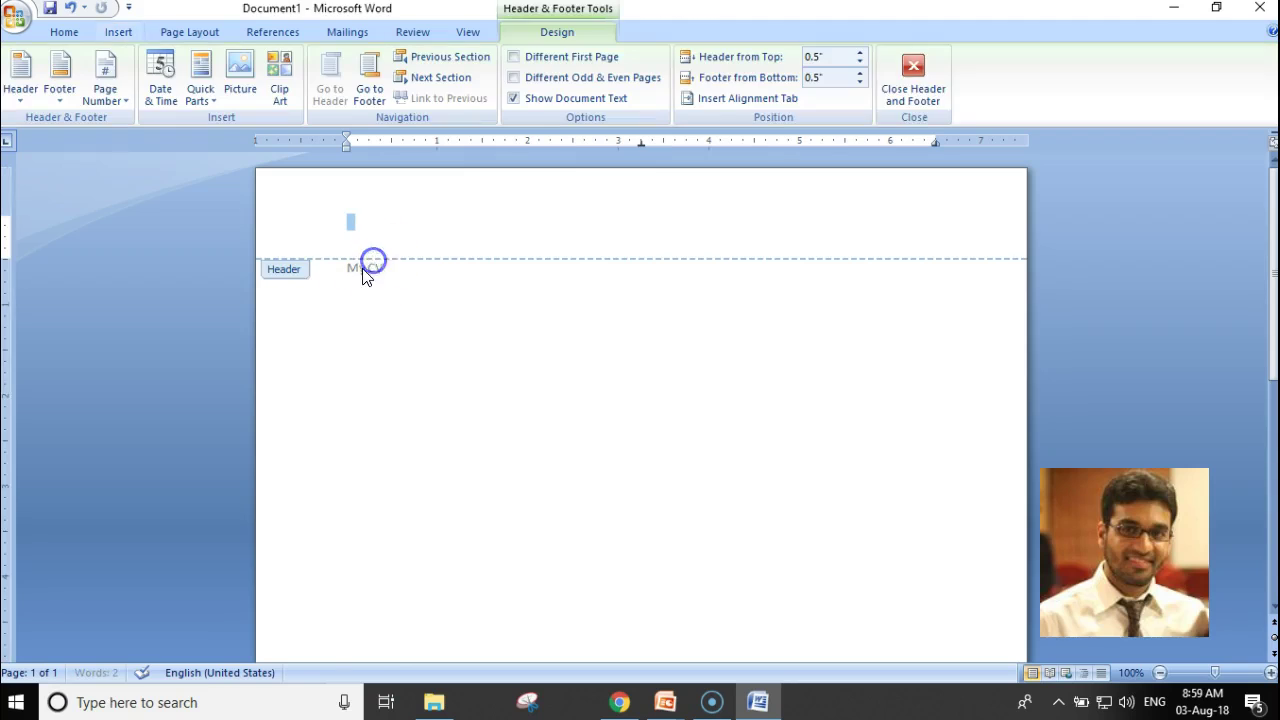
click(913, 75)
triple_click(367, 268)
- Enlarge the 'My CV' heading to 48 pt and reselect it
click(329, 64)
click(329, 64)
click(329, 64)
click(329, 64)
click(329, 64)
click(329, 64)
click(329, 64)
click(329, 64)
click(503, 305)
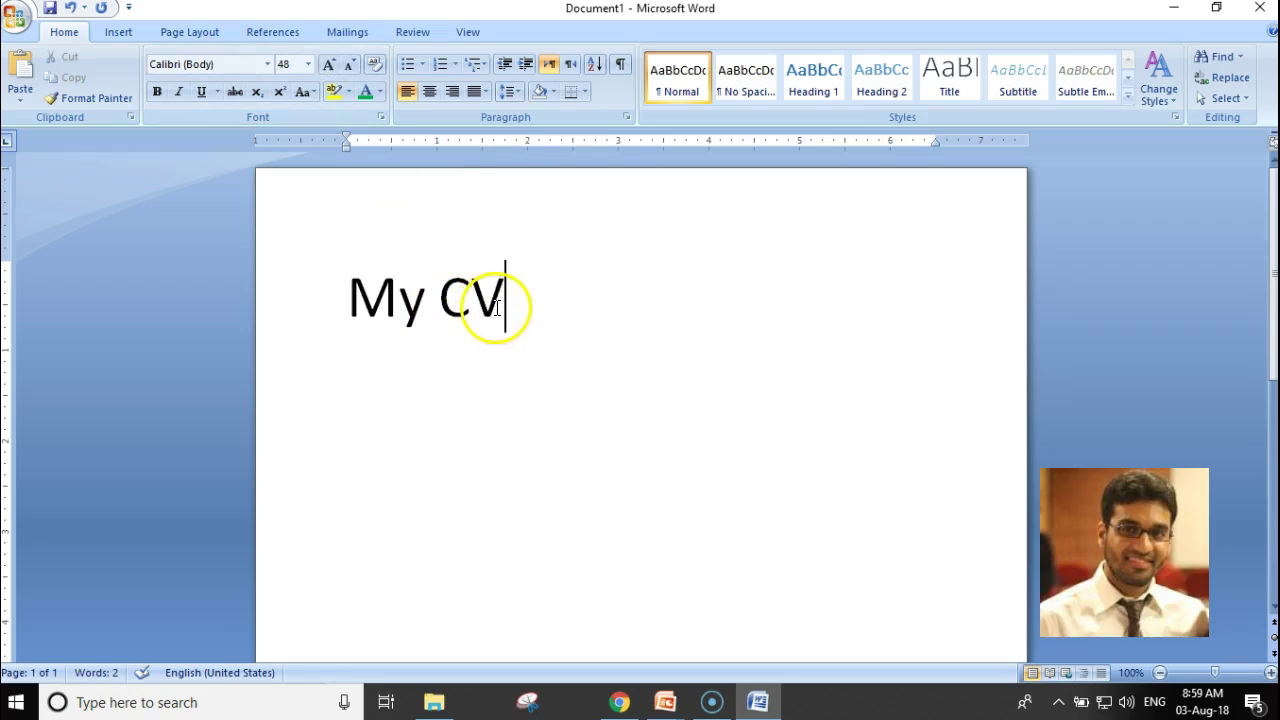
drag(497, 307, 352, 300)
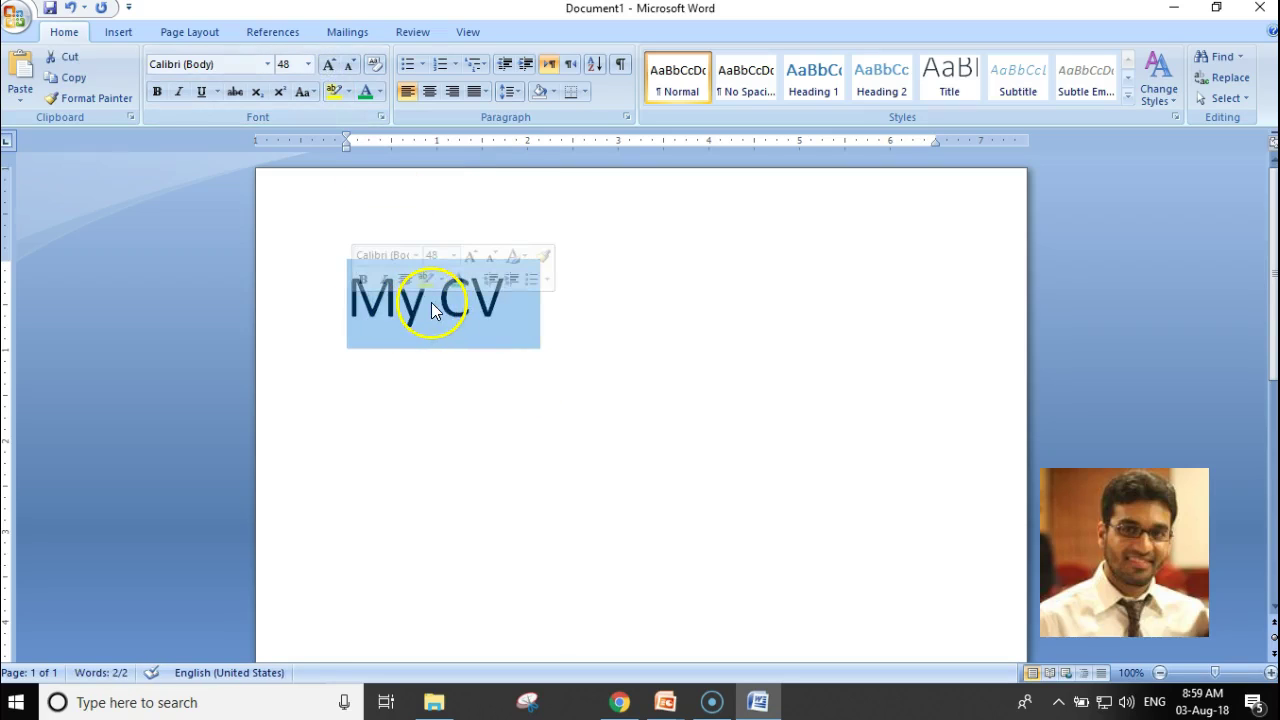
click(504, 299)
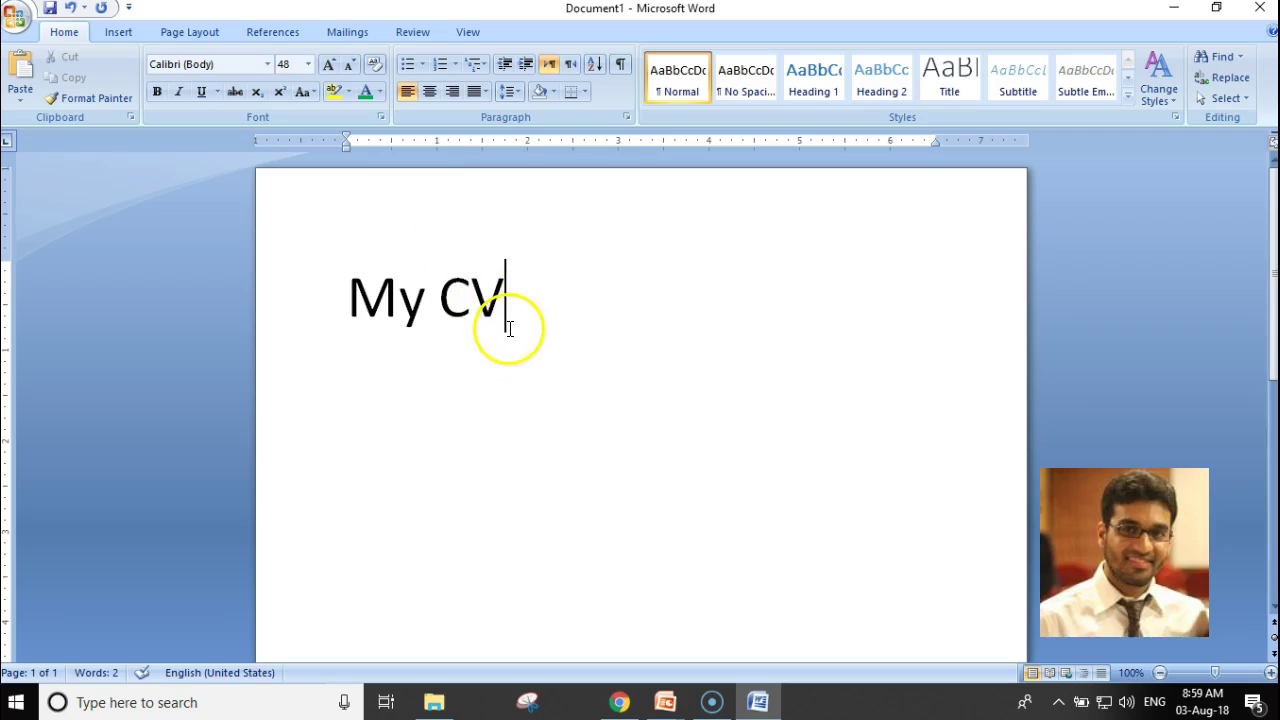
drag(347, 300, 500, 298)
- Hyperlink the 'My CV' heading to the CV PDF file in the Desktop folder
click(117, 32)
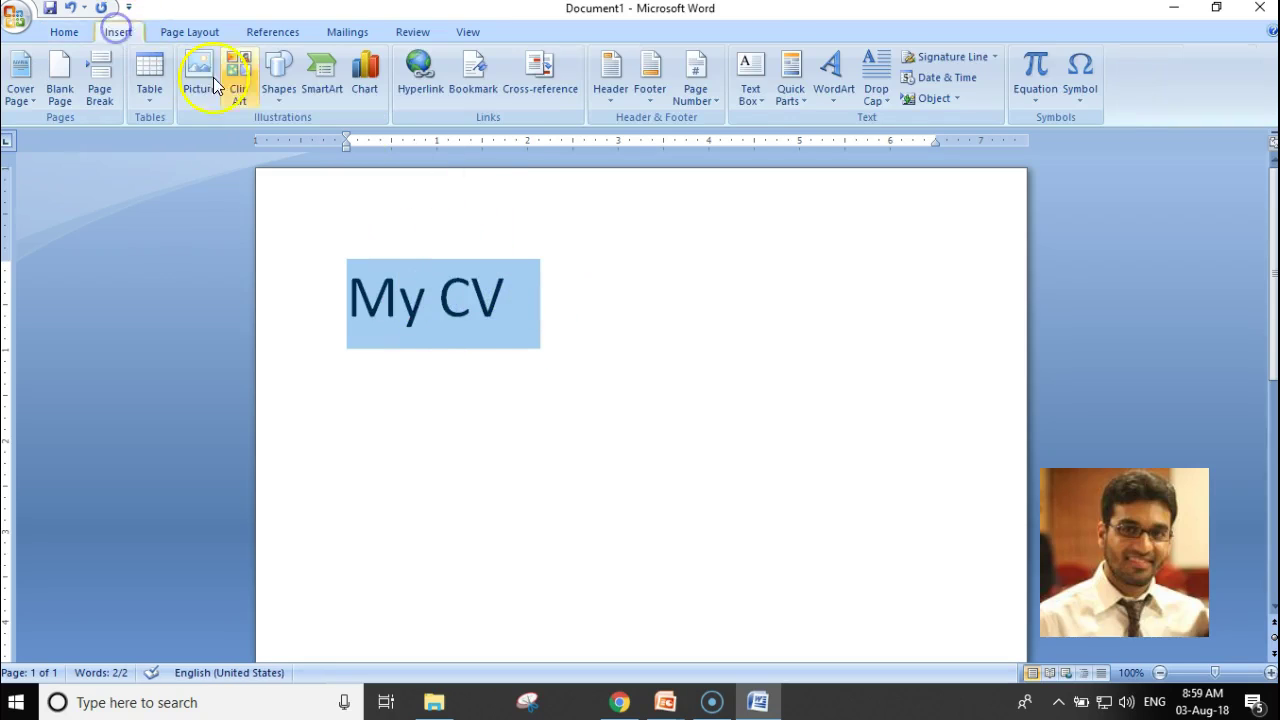
click(419, 82)
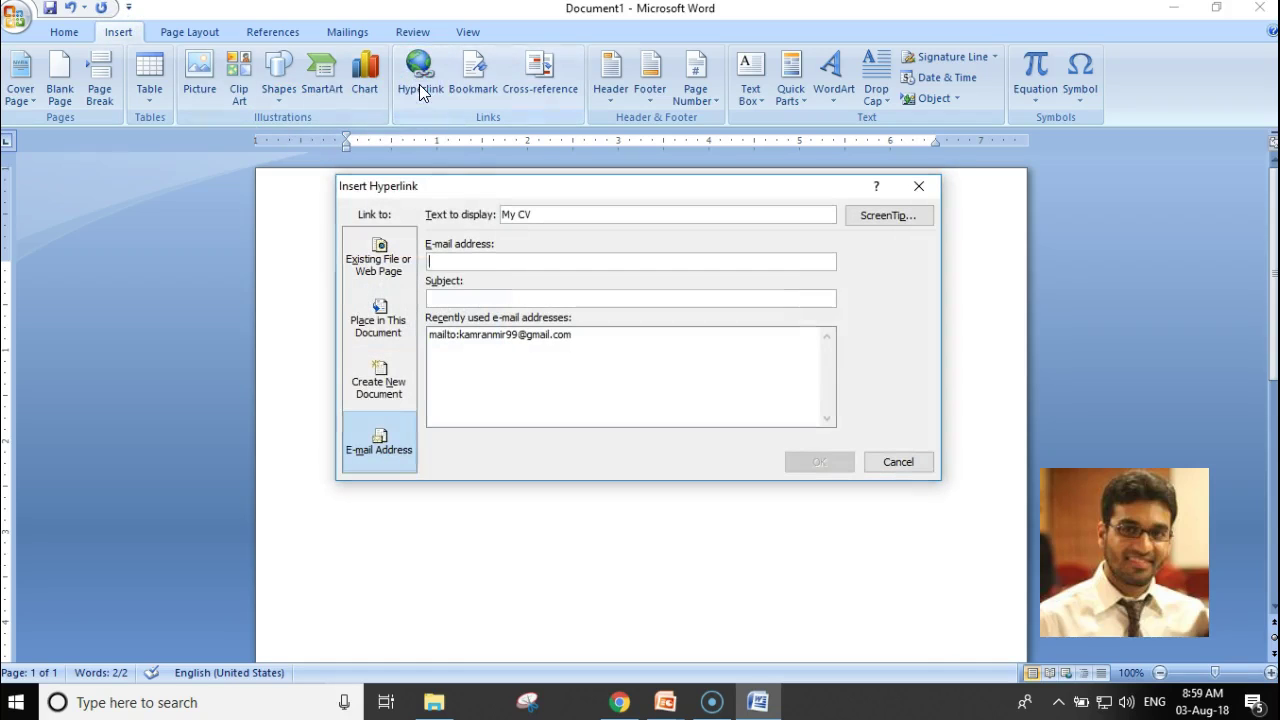
drag(460, 187, 606, 181)
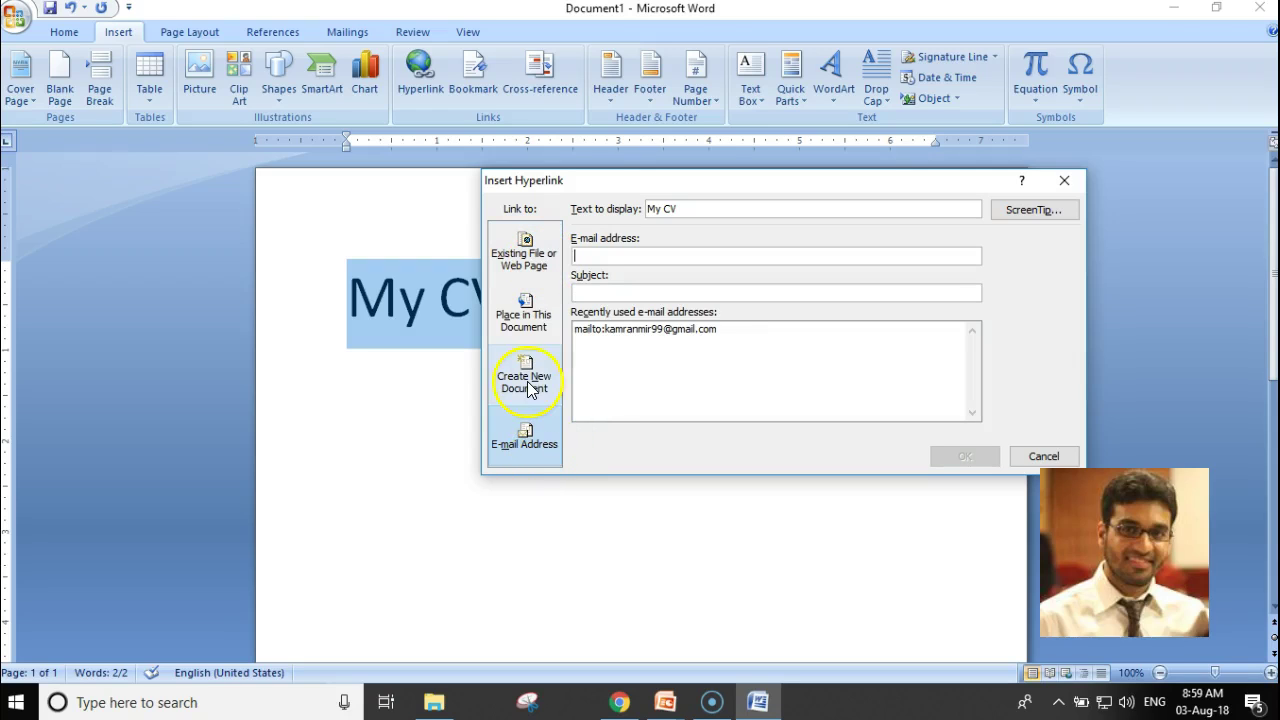
click(536, 332)
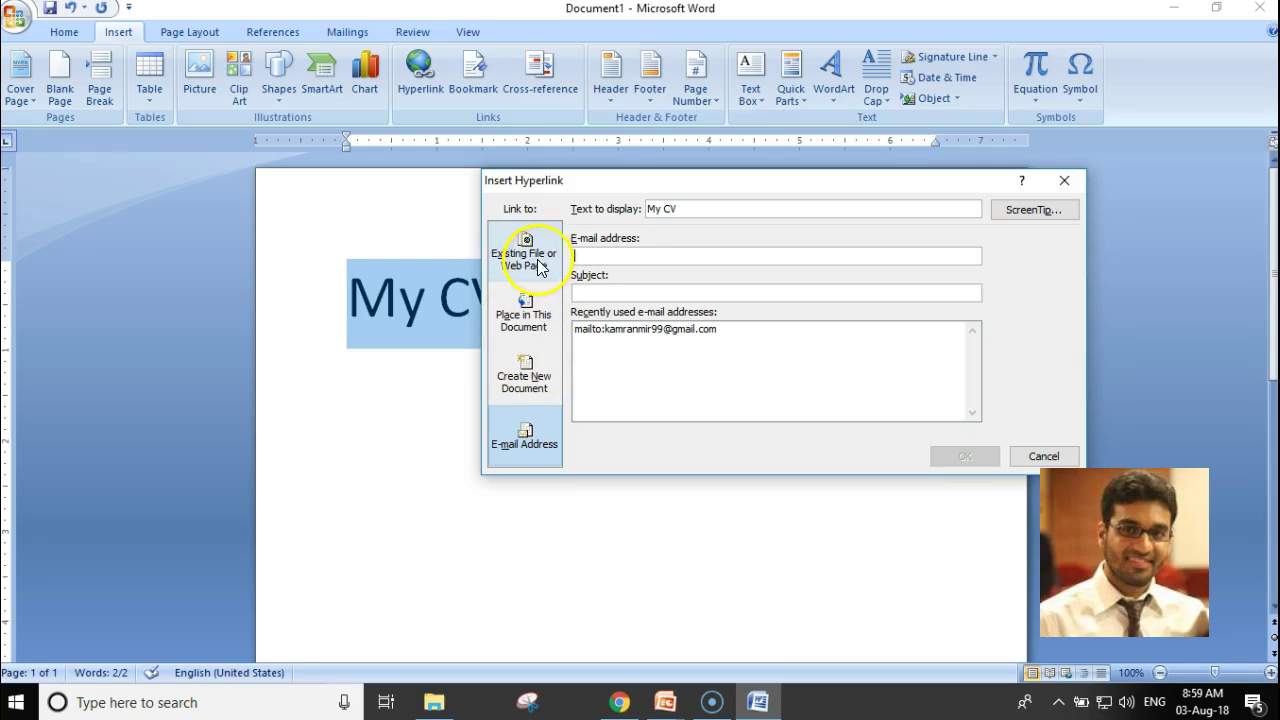
click(535, 262)
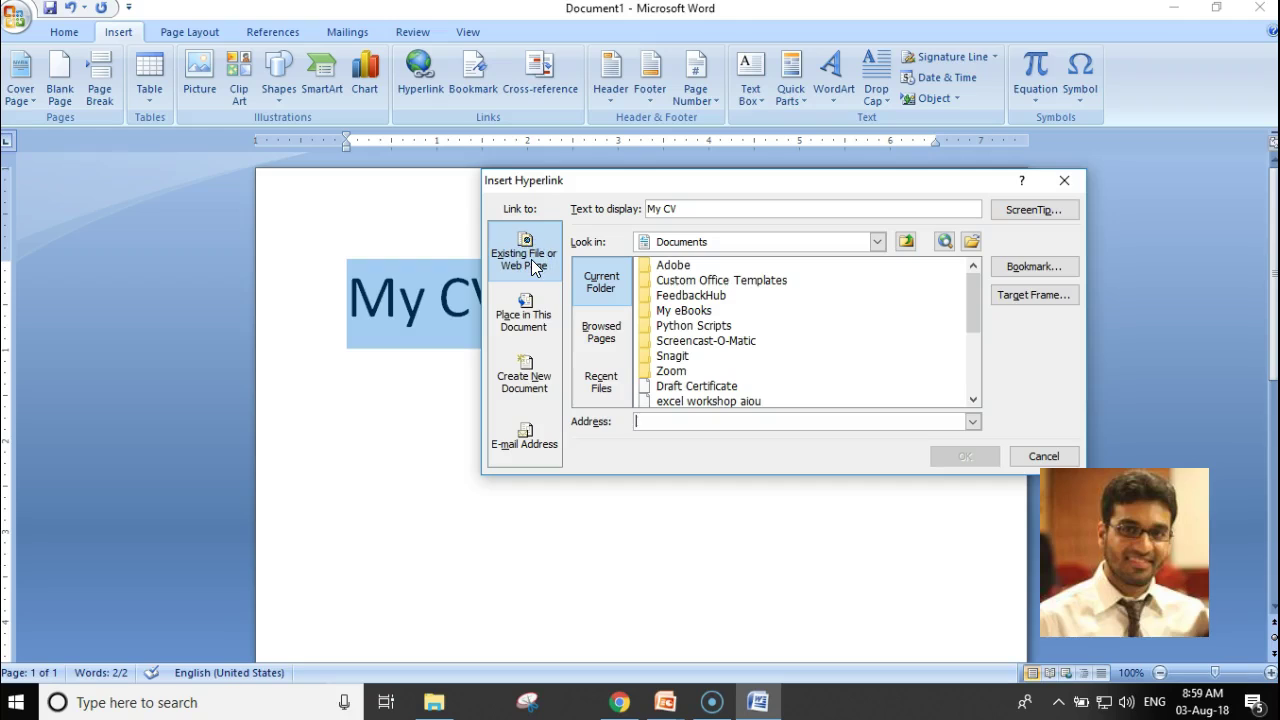
click(674, 421)
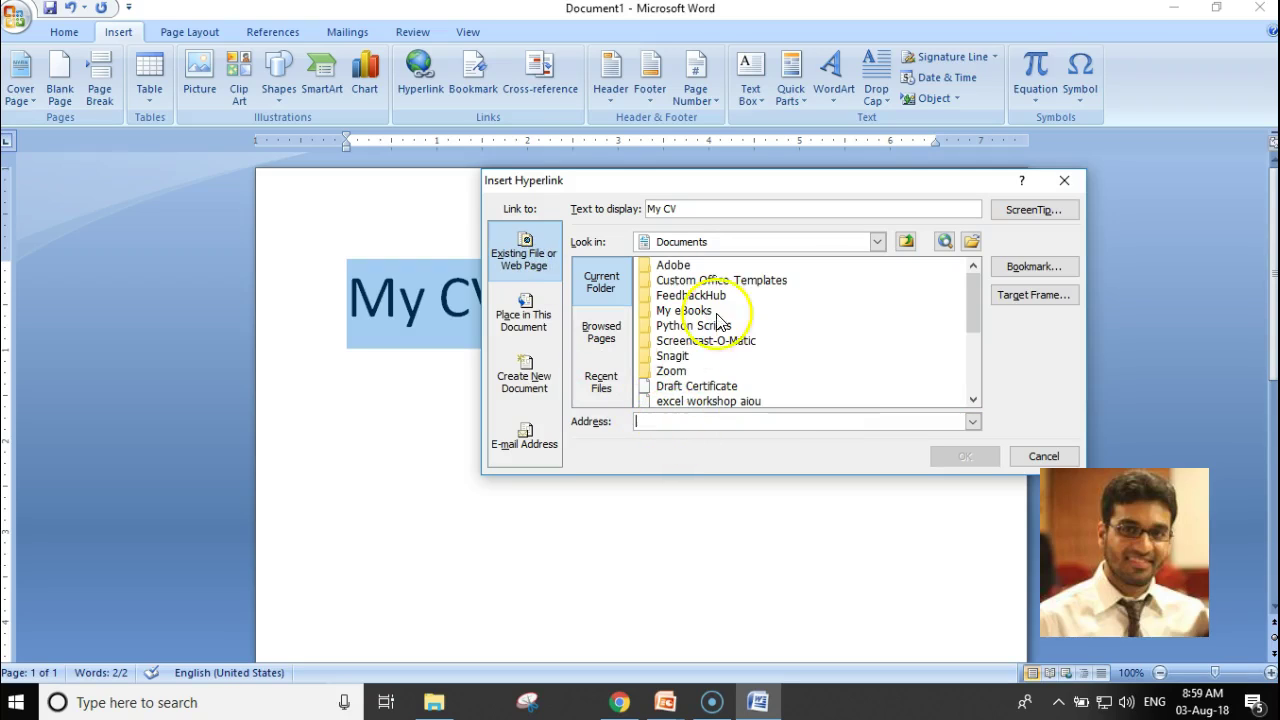
click(877, 242)
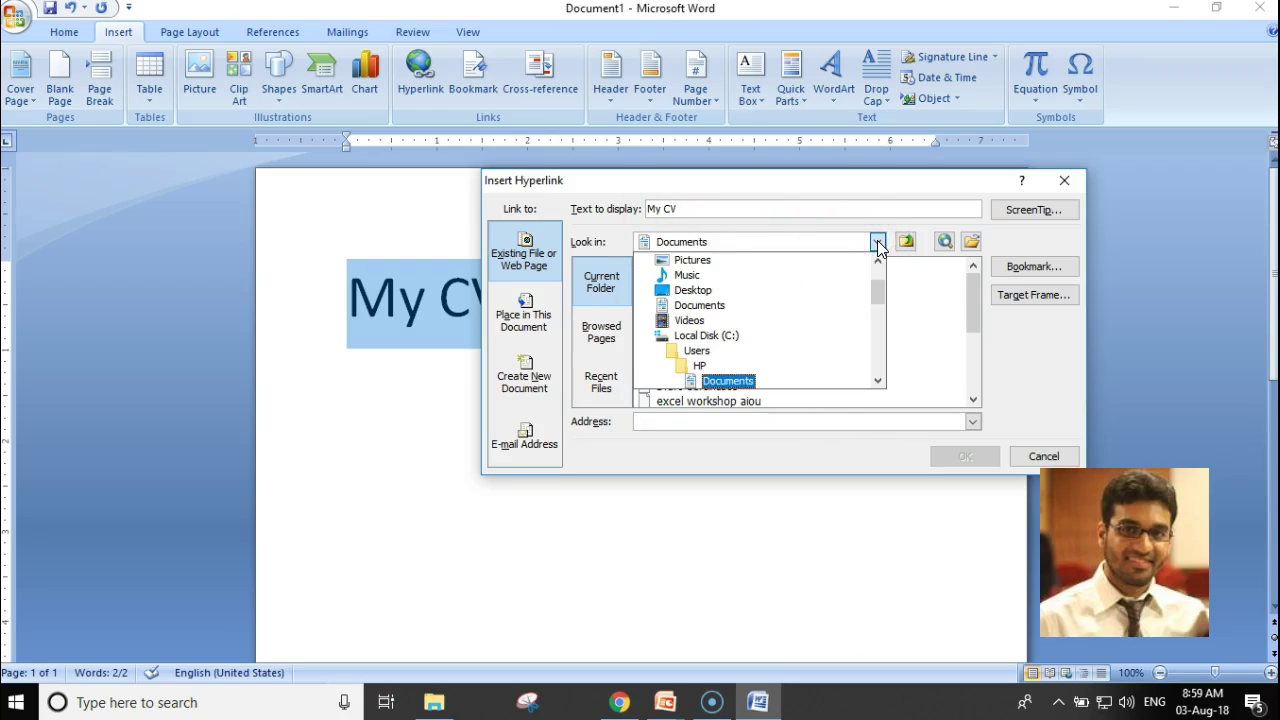
click(841, 288)
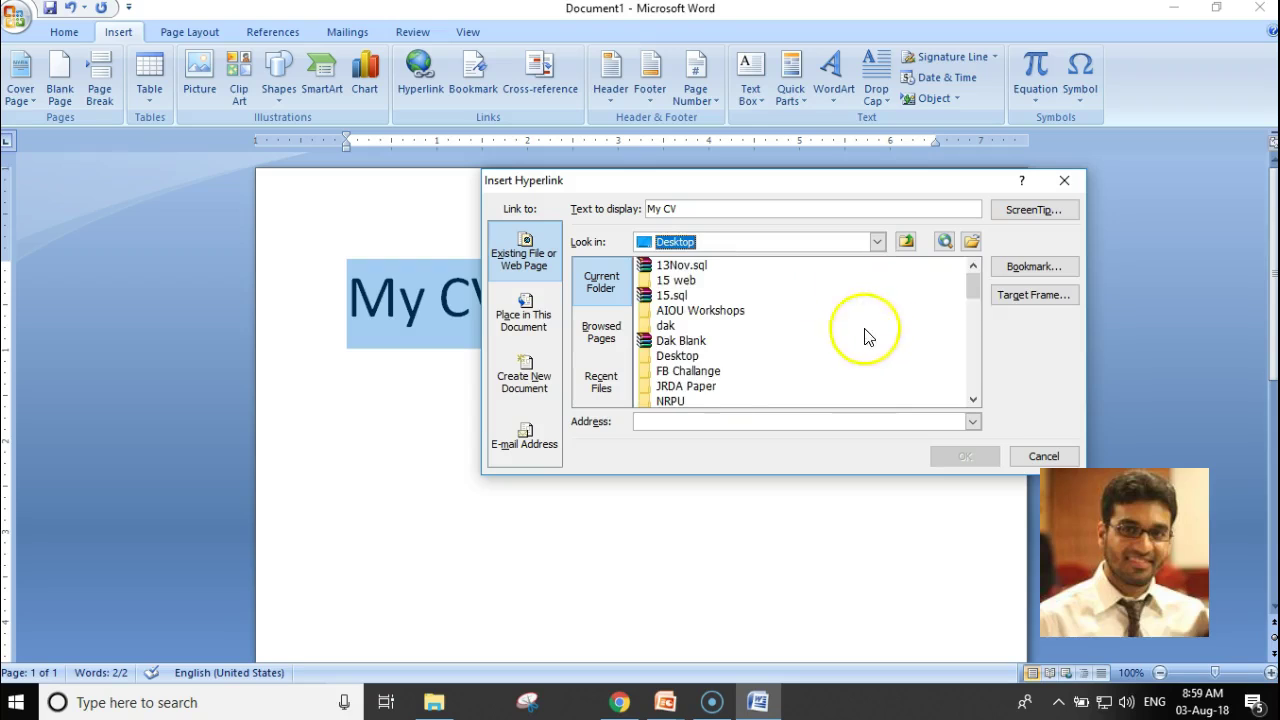
scroll(971, 288, down, 1)
scroll(968, 340, down, 2)
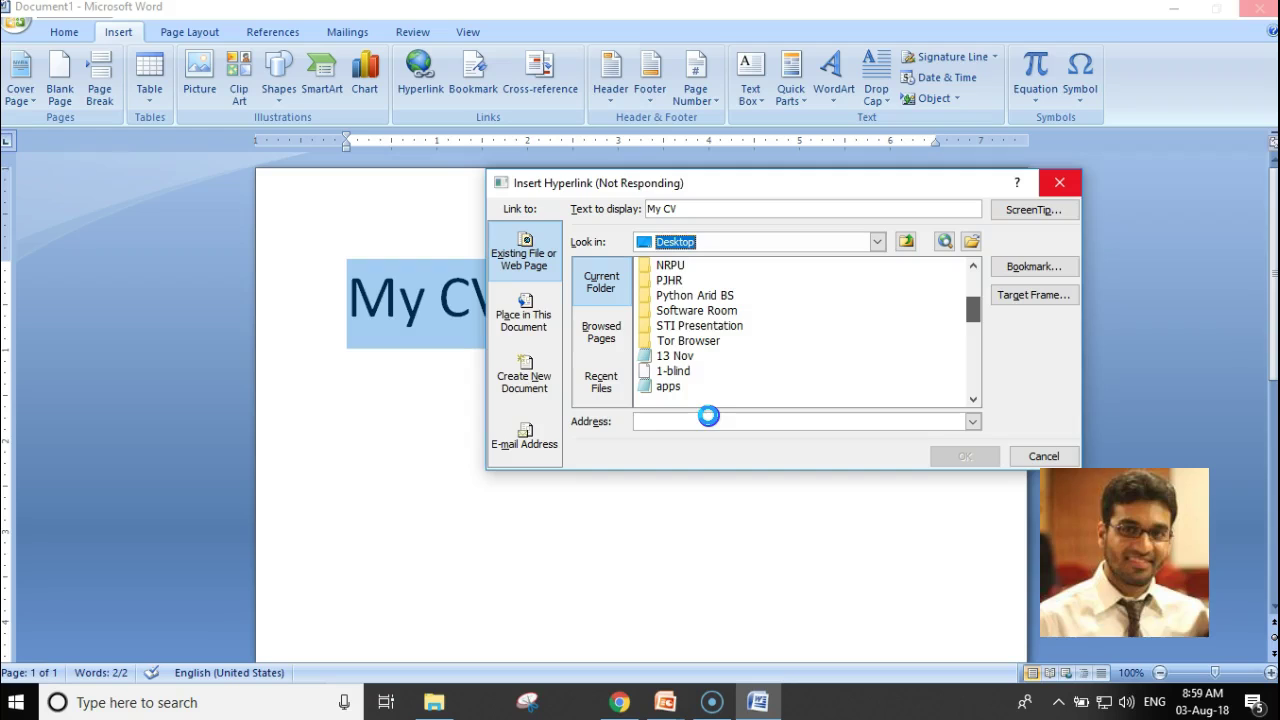
click(962, 456)
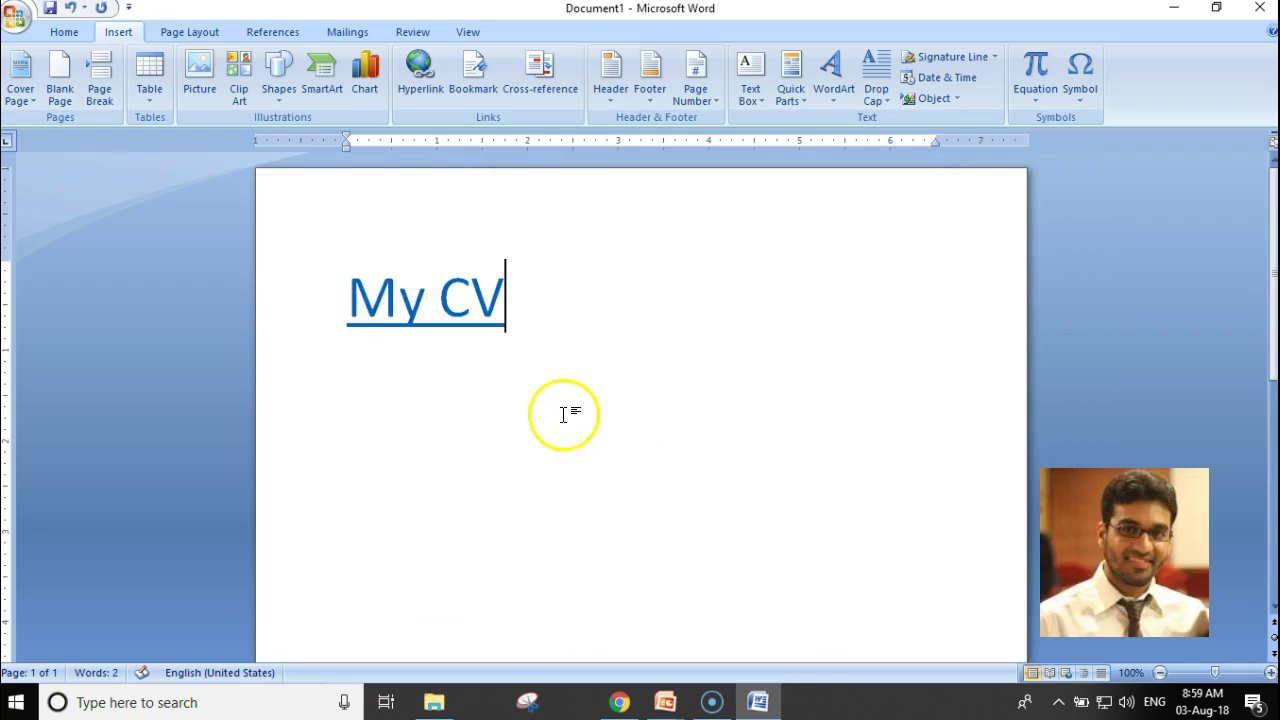
- Add a 'CTRL + Click' line below the My CV link
mouse_move(418, 305)
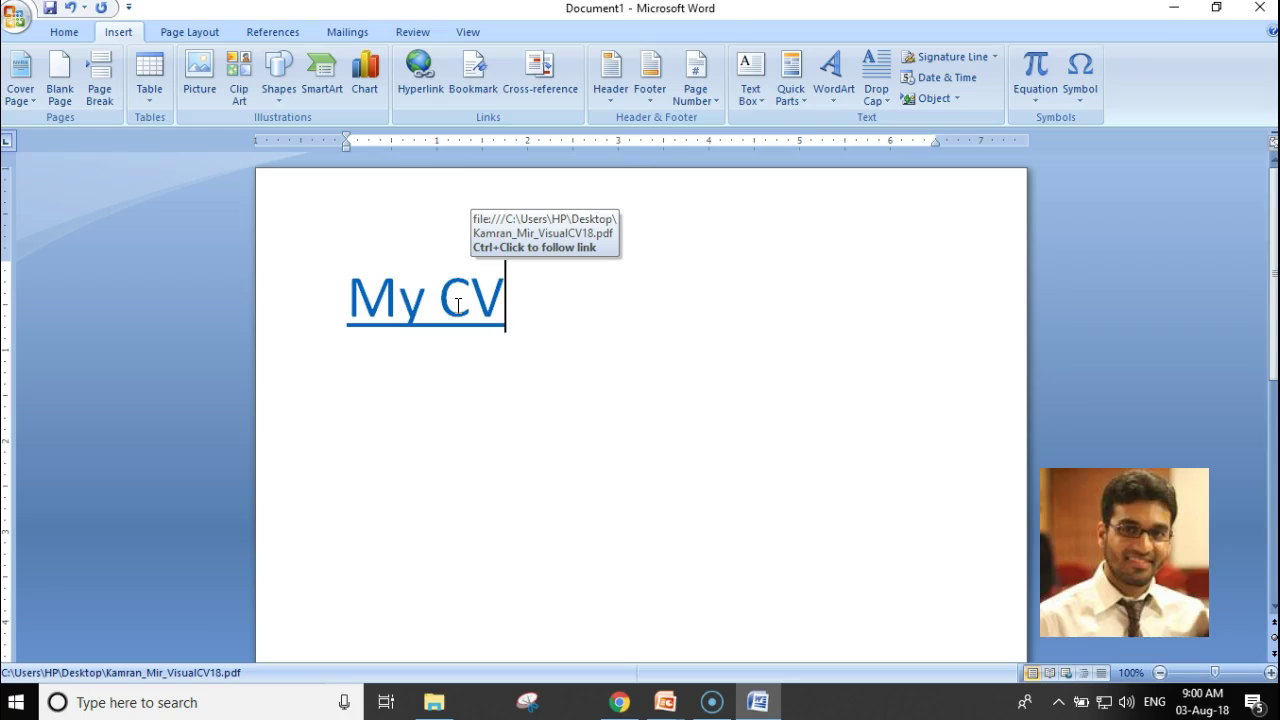
click(466, 380)
click(534, 337)
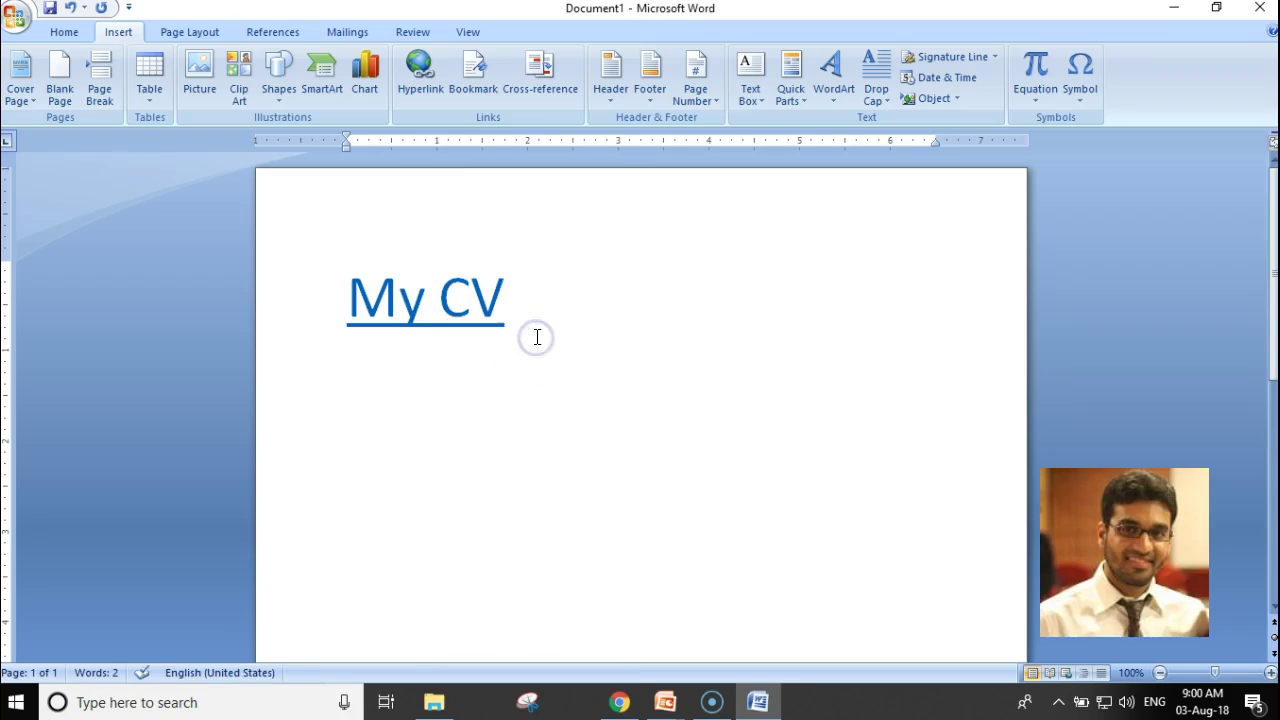
key(Return)
text(CTRL + Click)
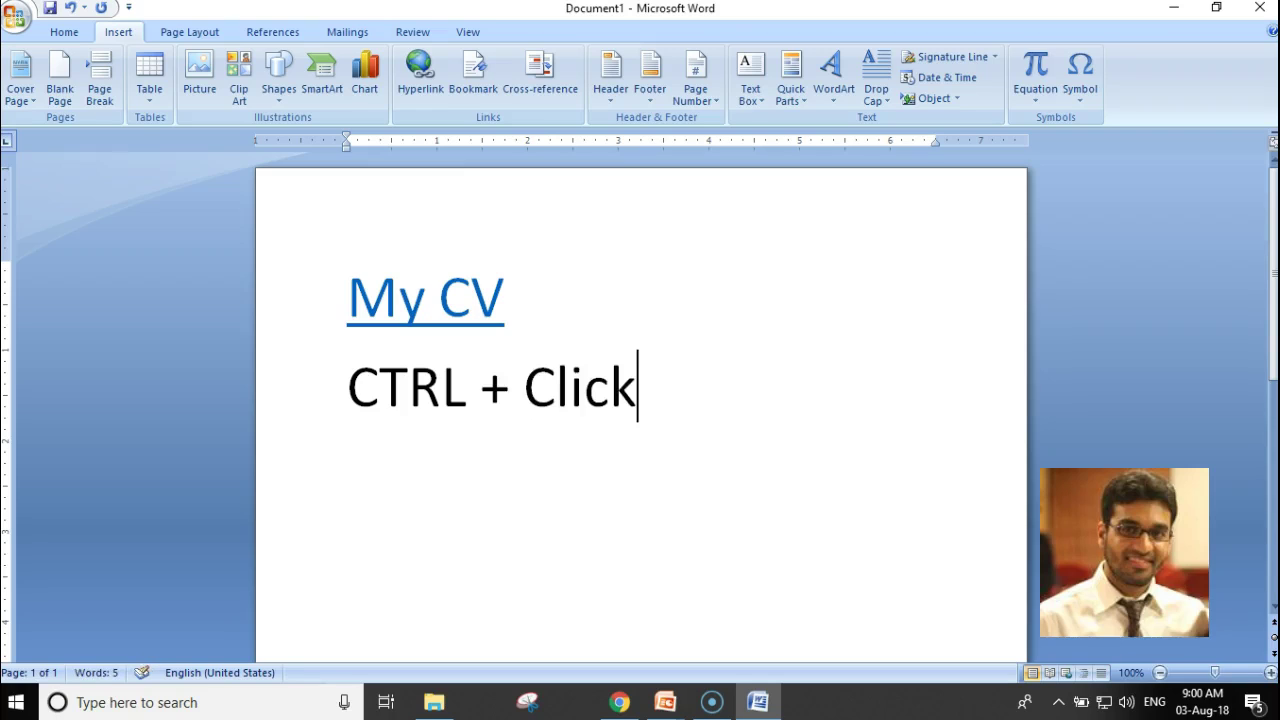
- Ctrl+click the My CV link to open the CV PDF, close it, and start a new line
ctrl+click(462, 293)
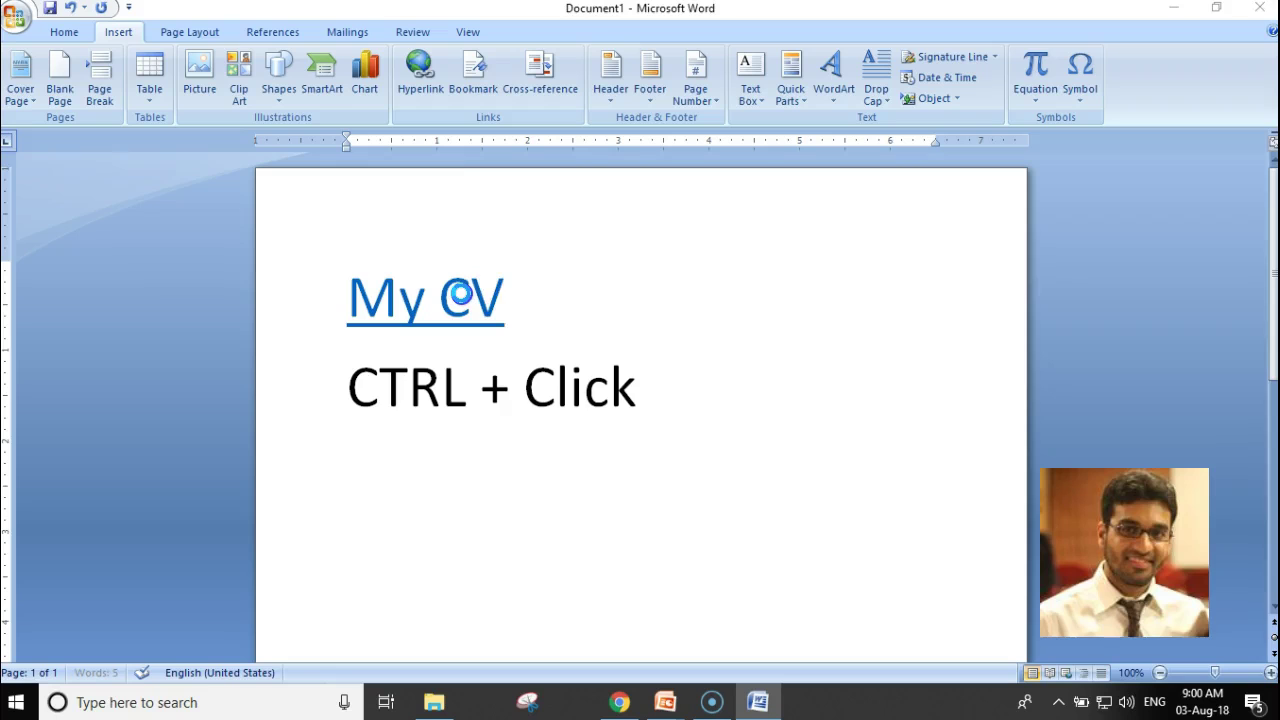
scroll(707, 421, down, 5)
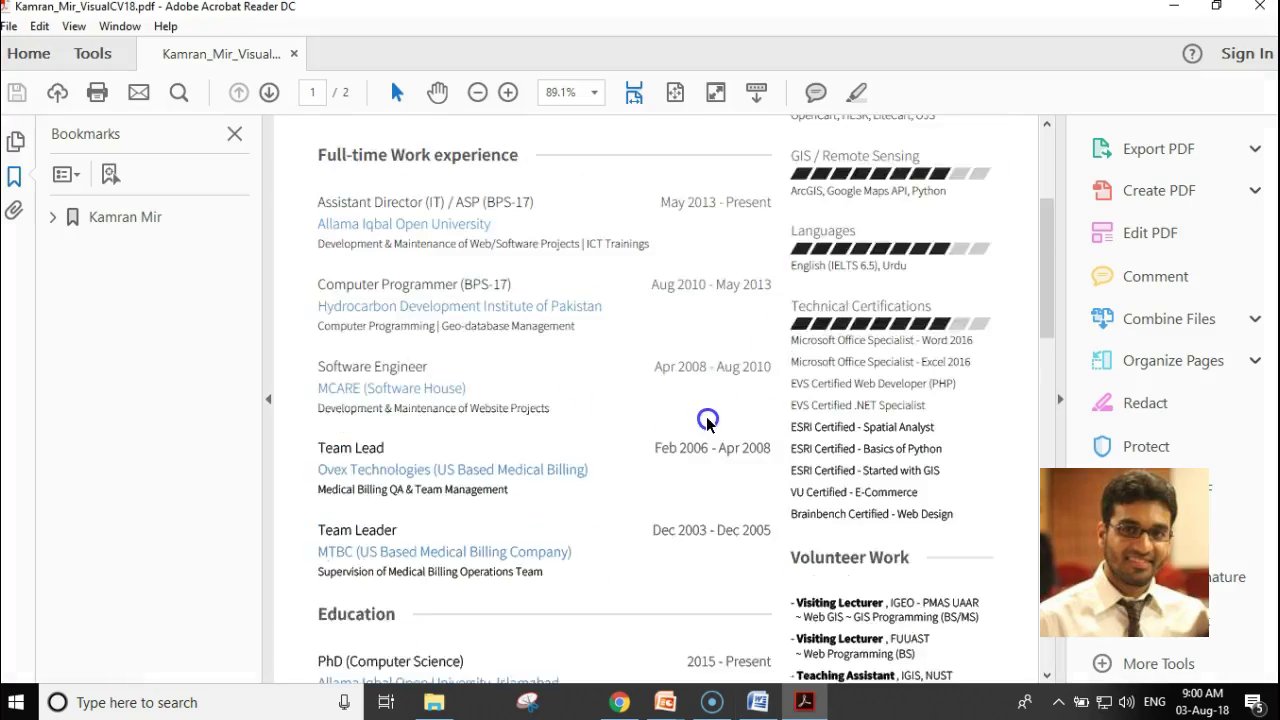
click(1260, 6)
click(703, 391)
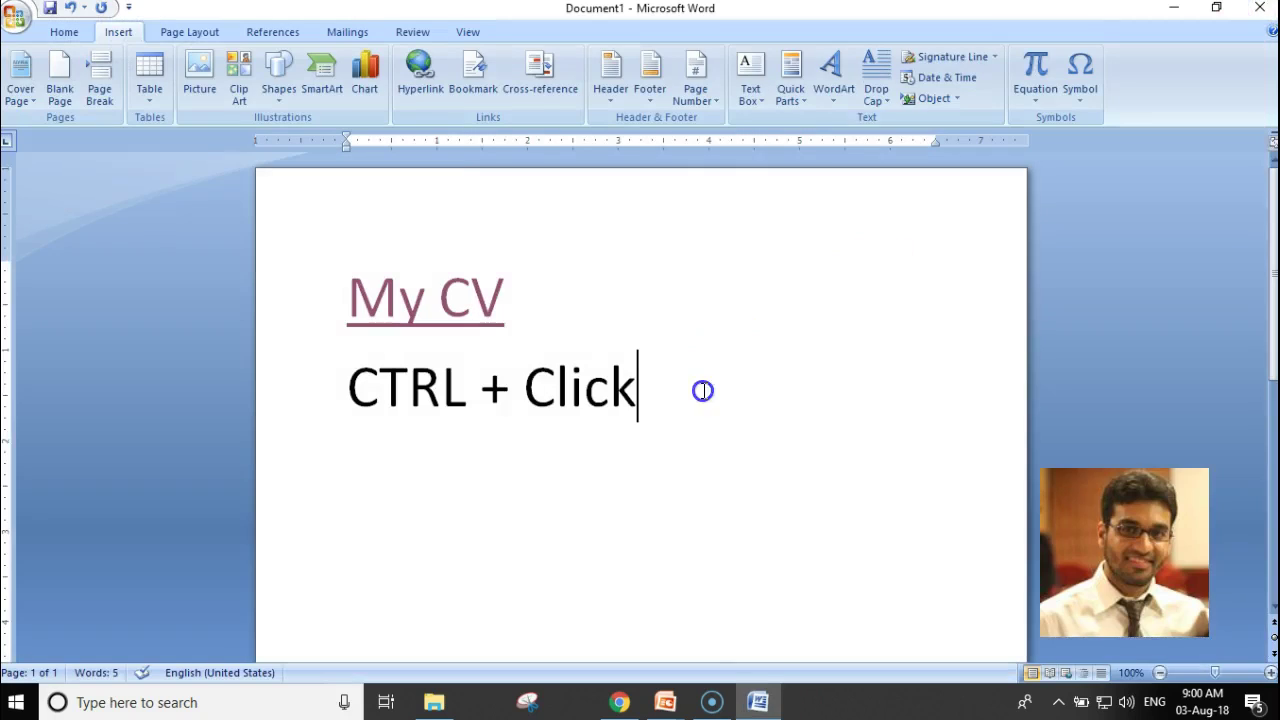
key(Return)
- Type 'My Website' on the third line, correcting the typos
text(M)
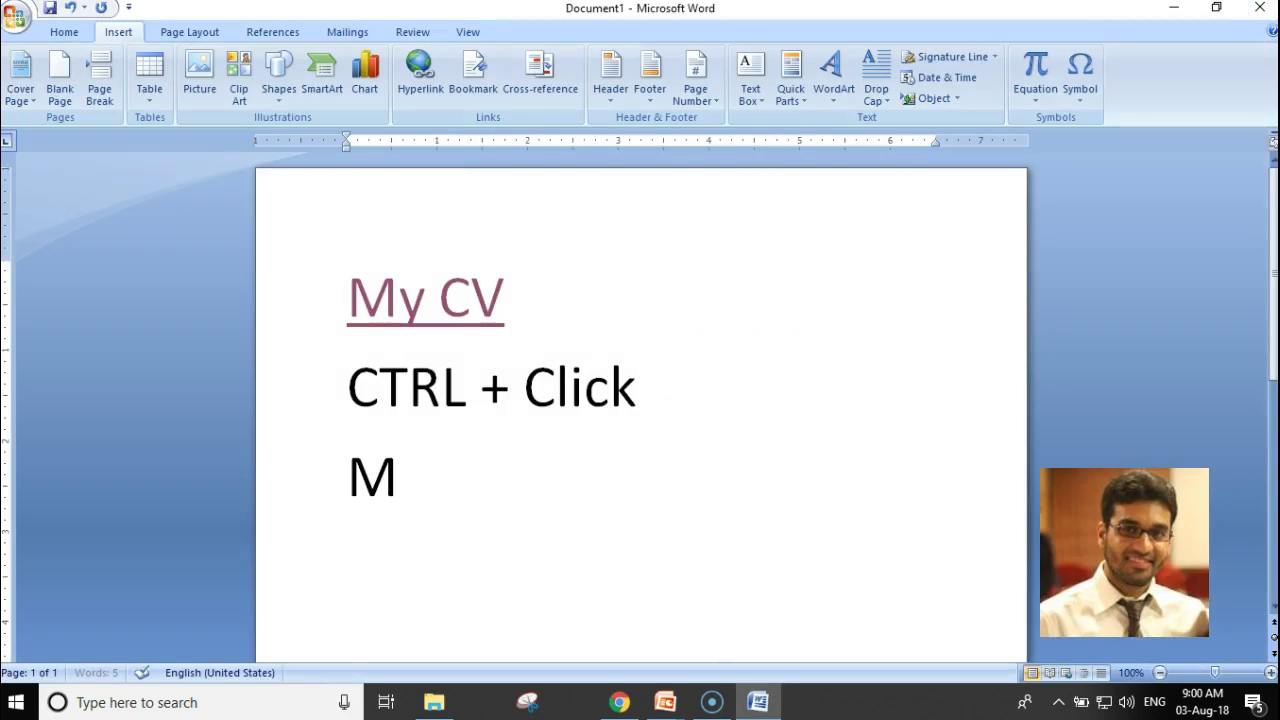
text(y webo)
key(BackSpace)
key(BackSpace)
key(BackSpace)
key(BackSpace)
text(W)
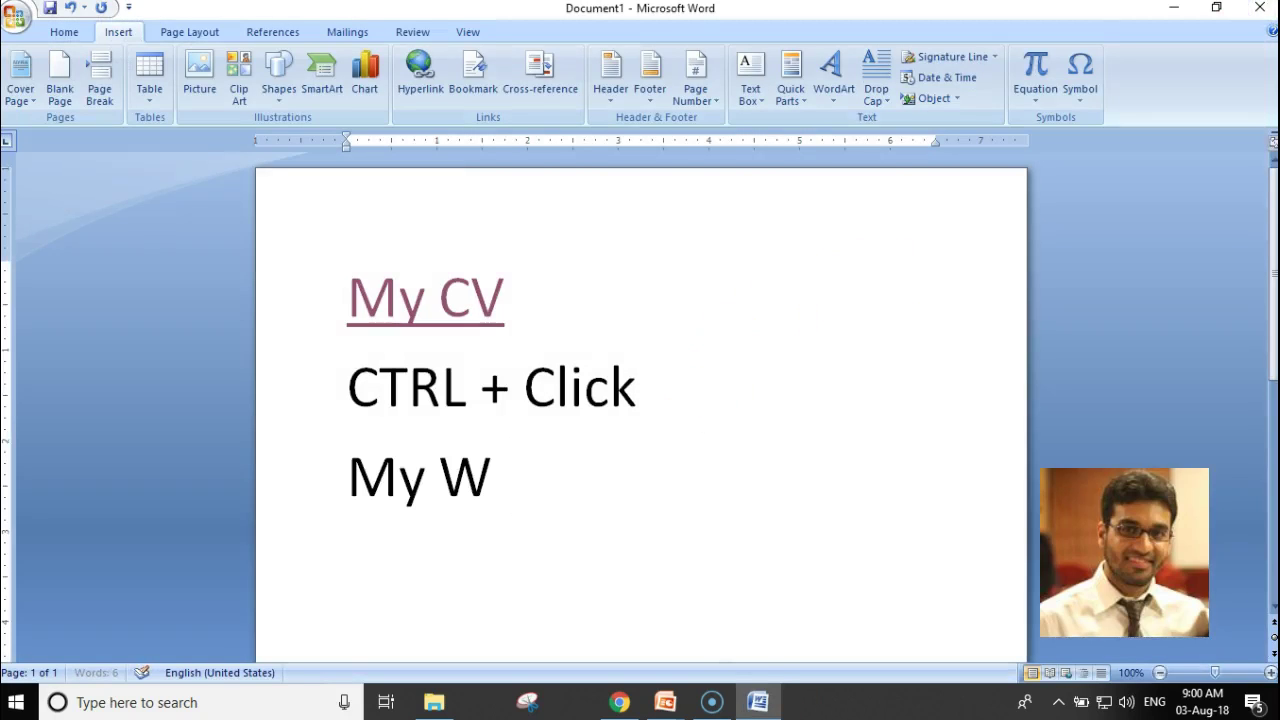
text(ebsit)
key(BackSpace)
text(ite)
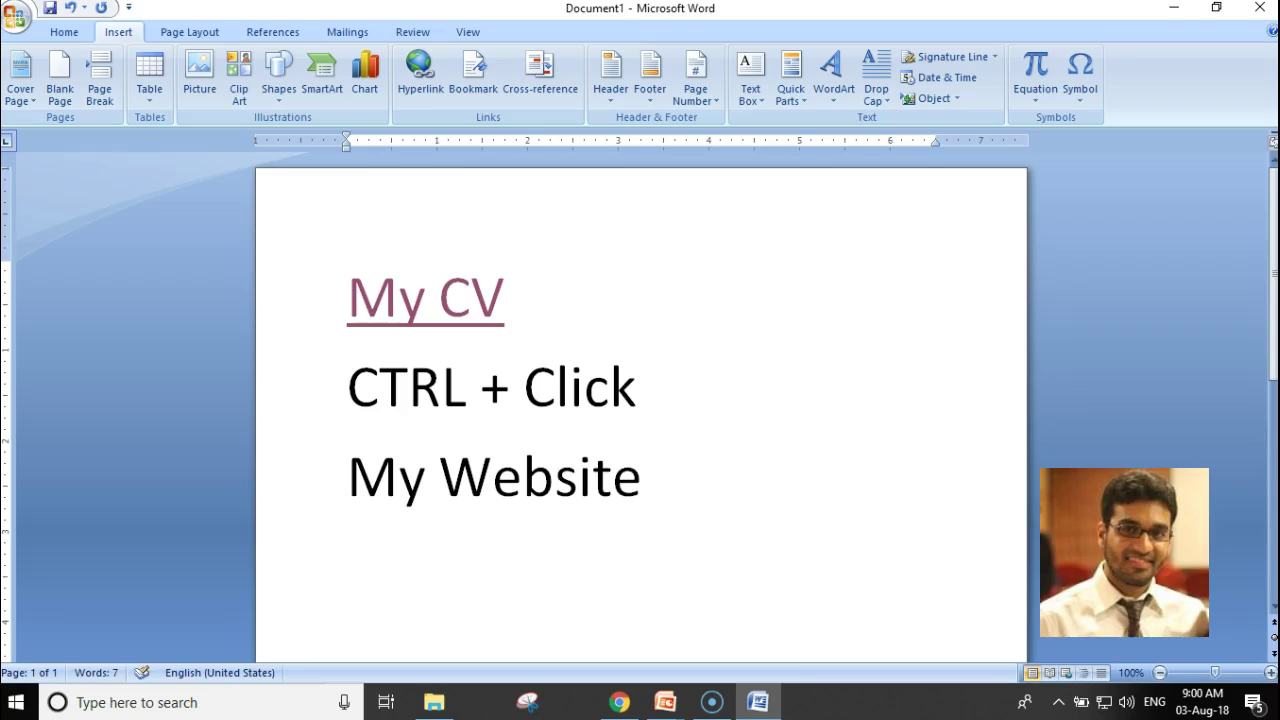
- Hyperlink the 'My Website' line to the website's web address
drag(623, 486, 373, 497)
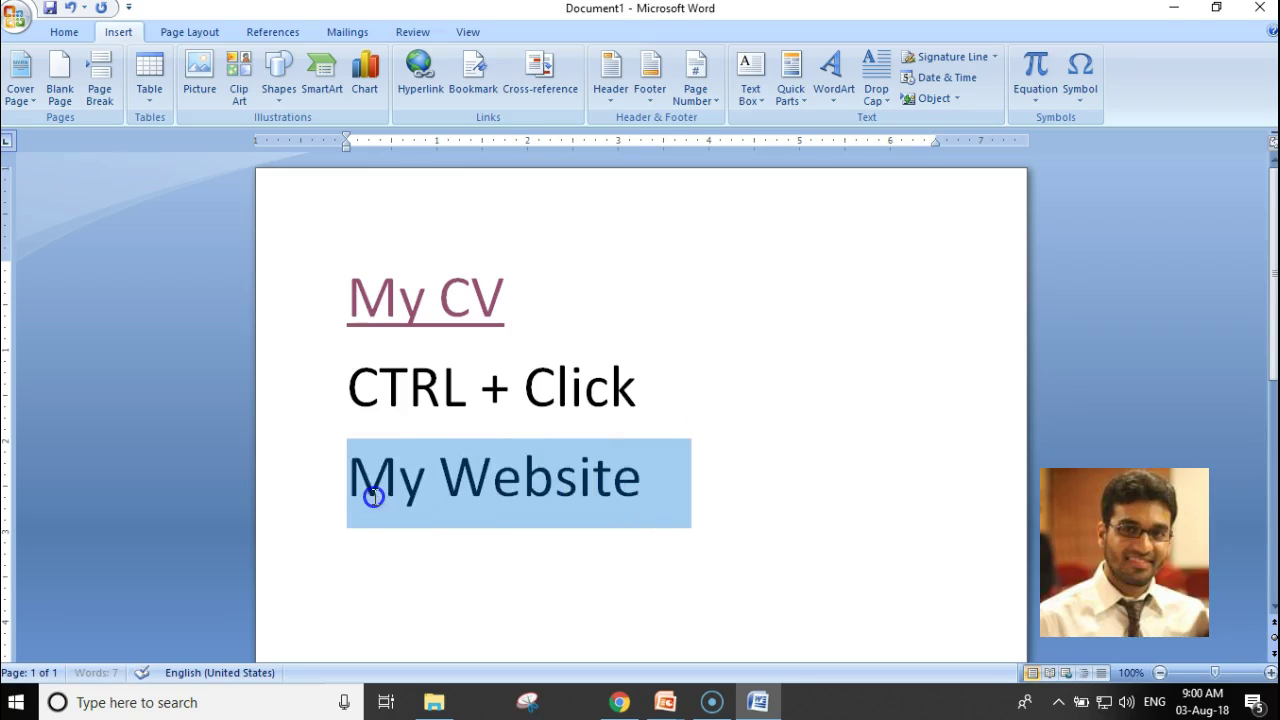
click(427, 92)
click(700, 421)
text(https://www.kamranmir.com)
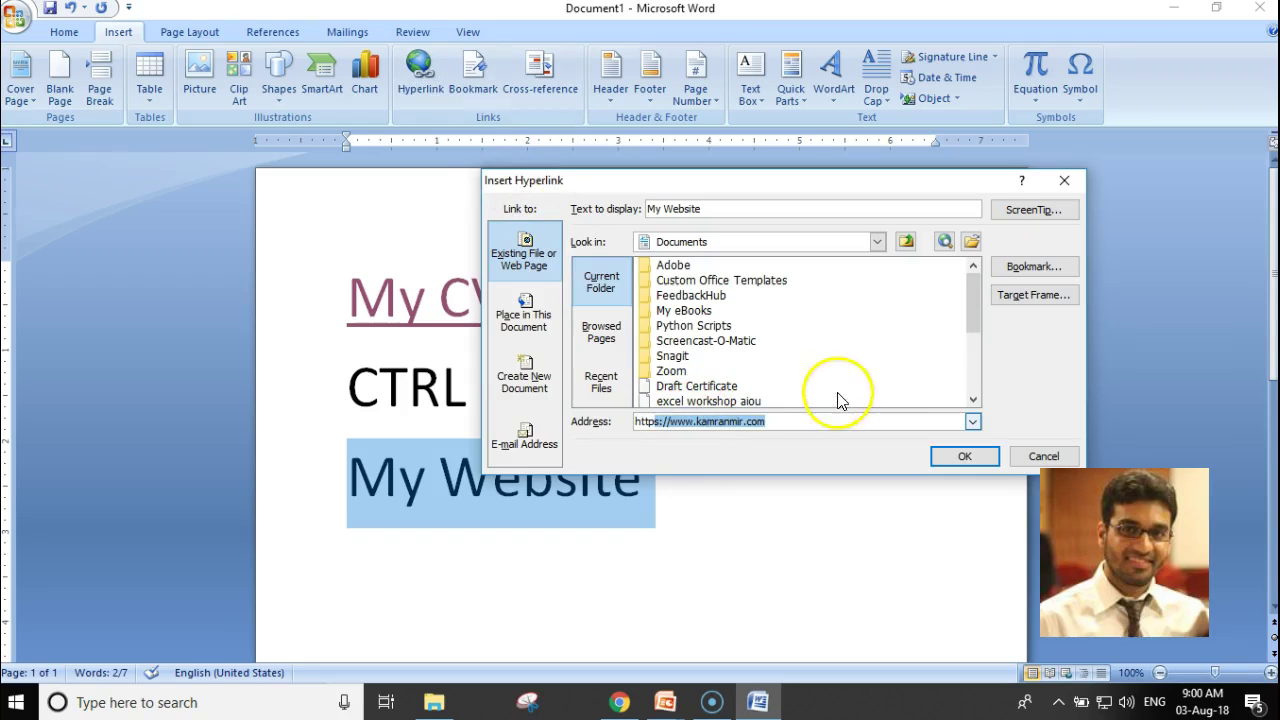
key(Return)
ctrl+click(548, 480)
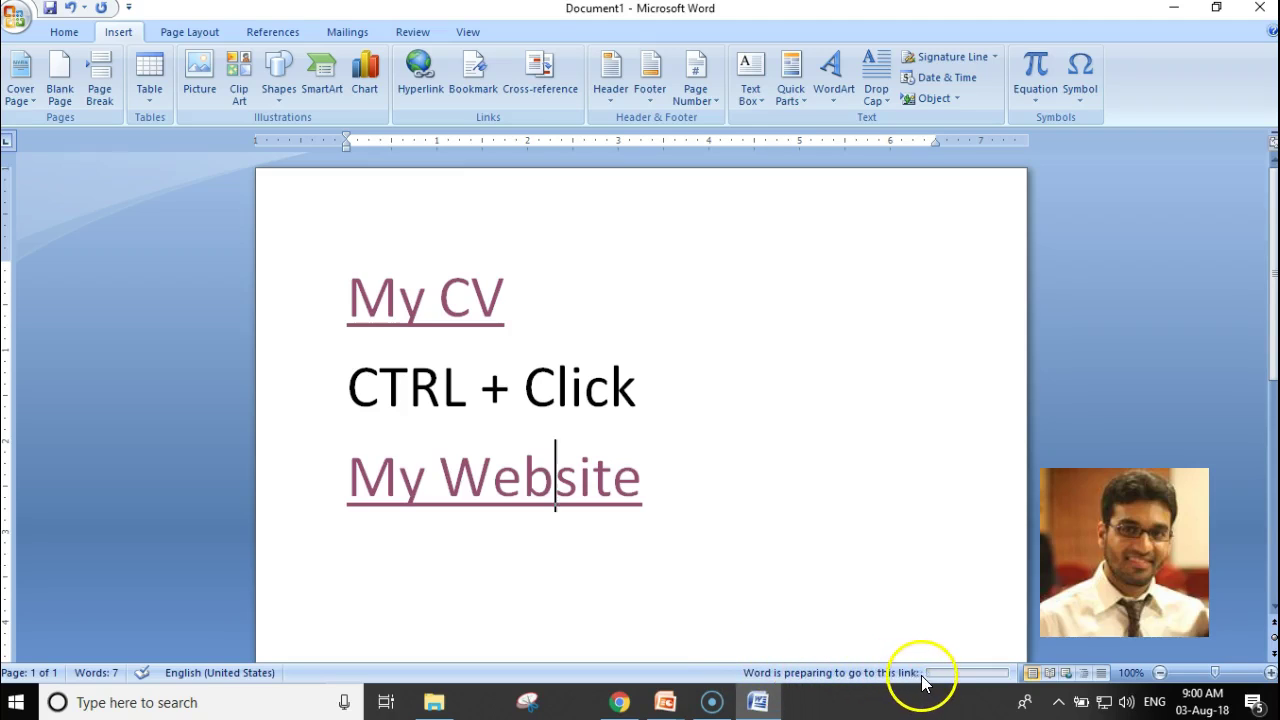
- Ctrl+click the 'My Website' link to open the site in Chrome
click(745, 505)
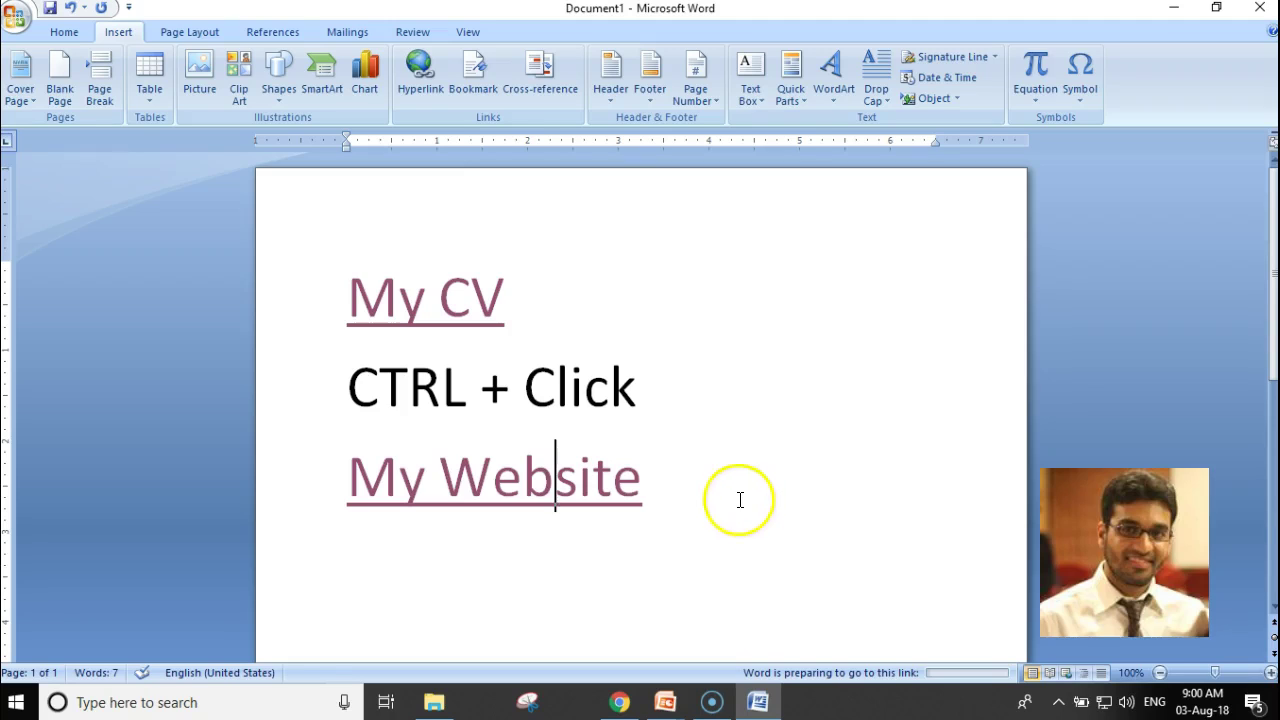
click(710, 487)
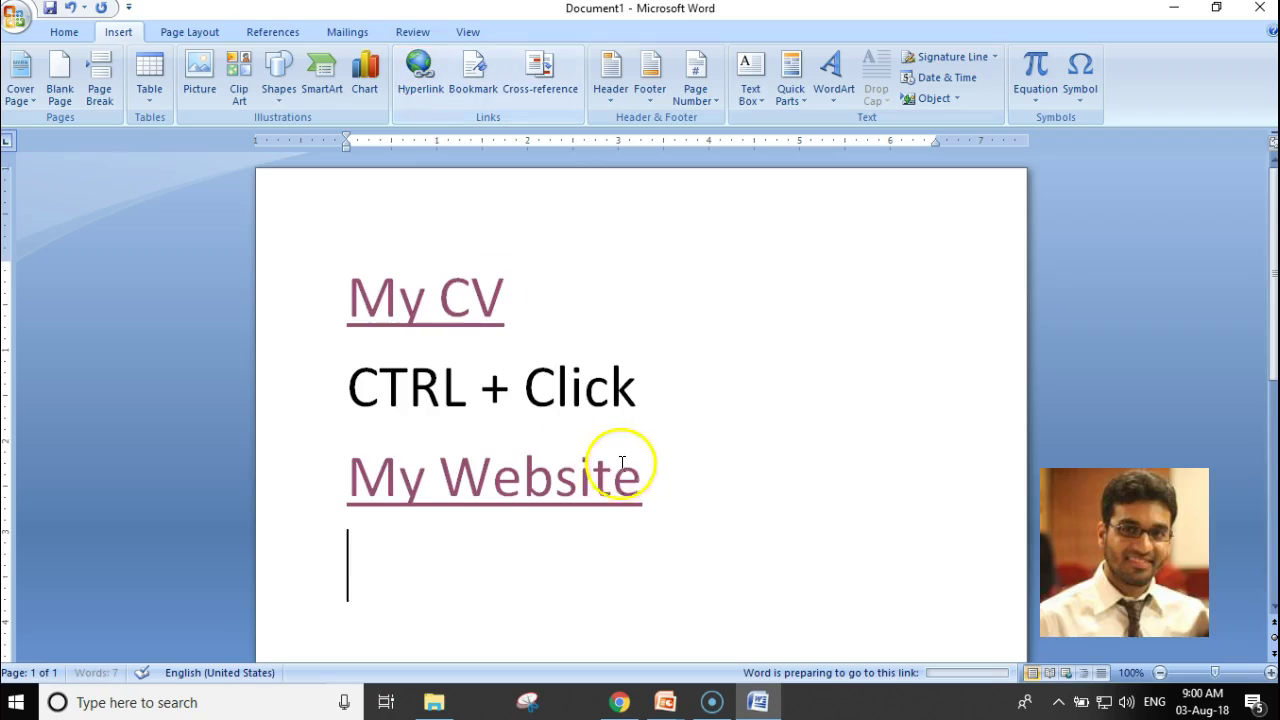
scroll(626, 468, down, 1)
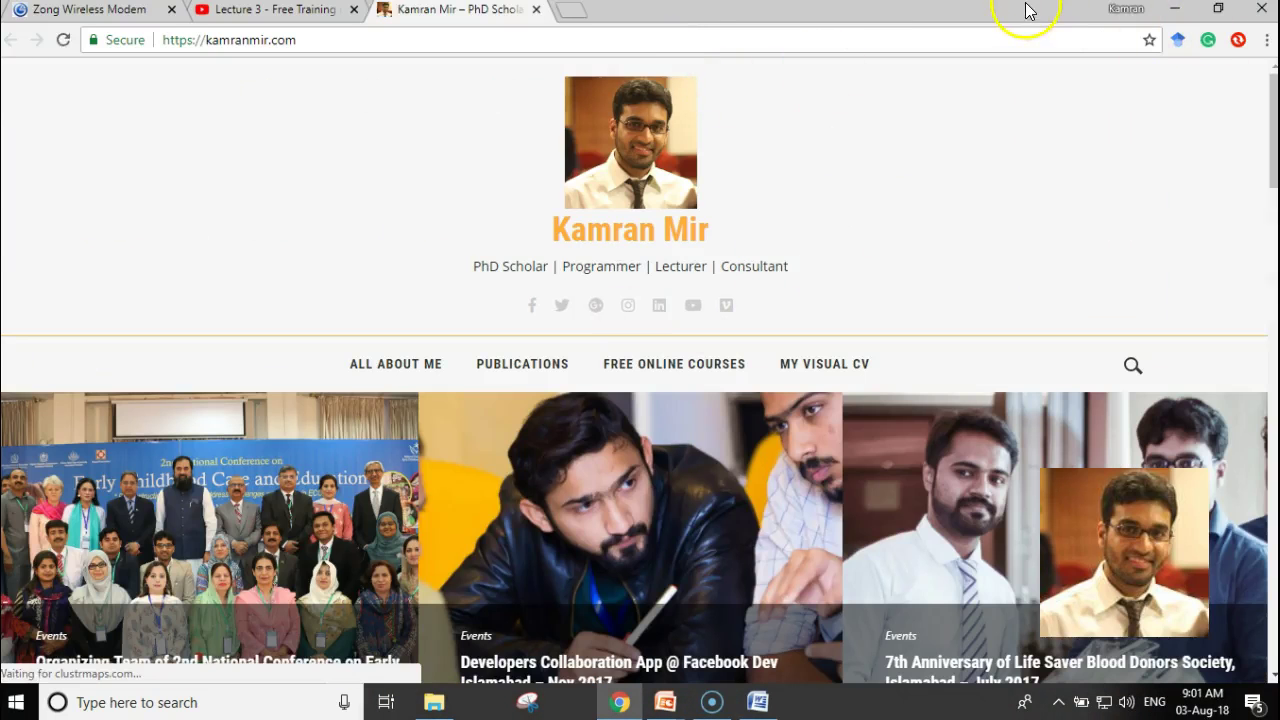
- Restore down the Chrome window and bring the Word document back via the taskbar
drag(1030, 10, 962, 42)
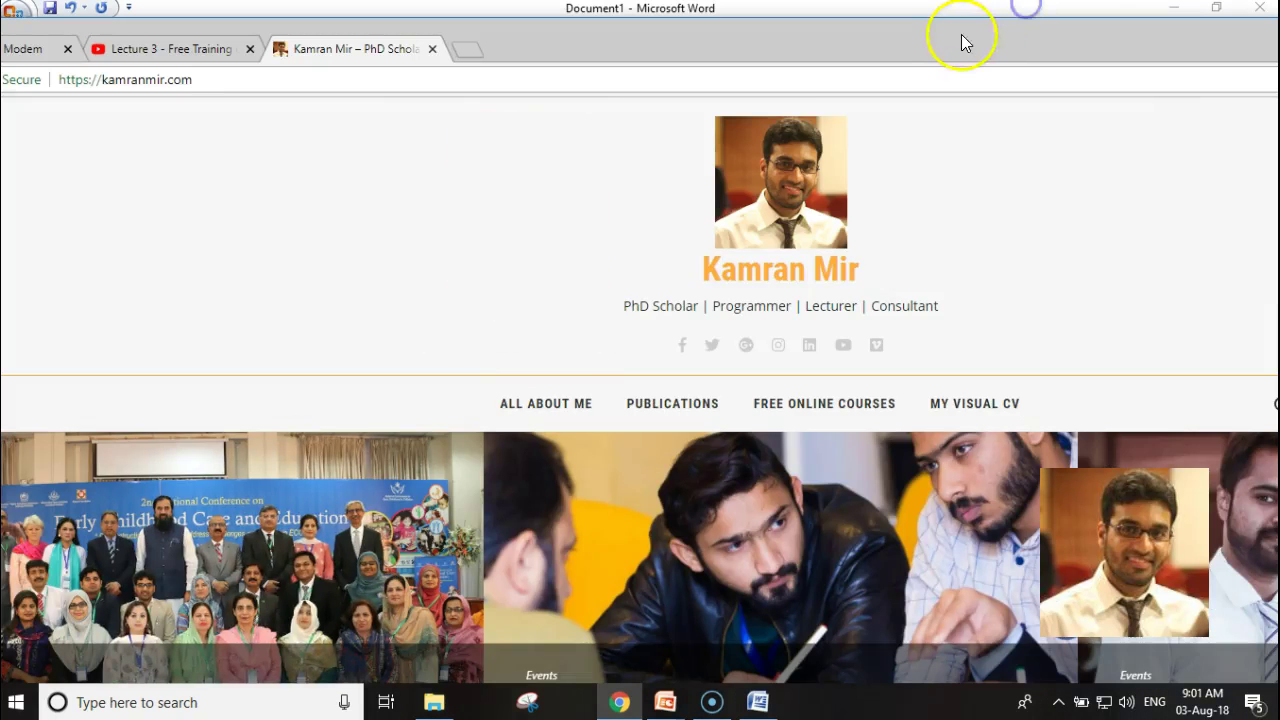
click(1176, 14)
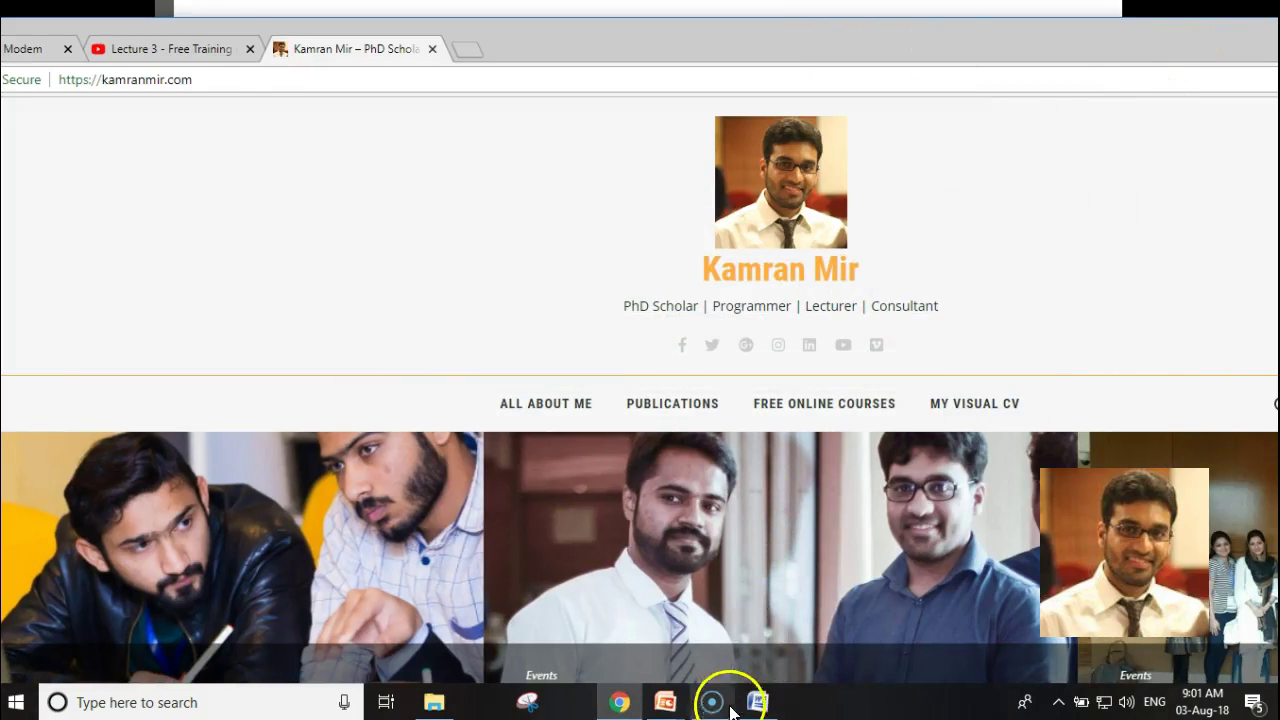
click(757, 702)
click(773, 499)
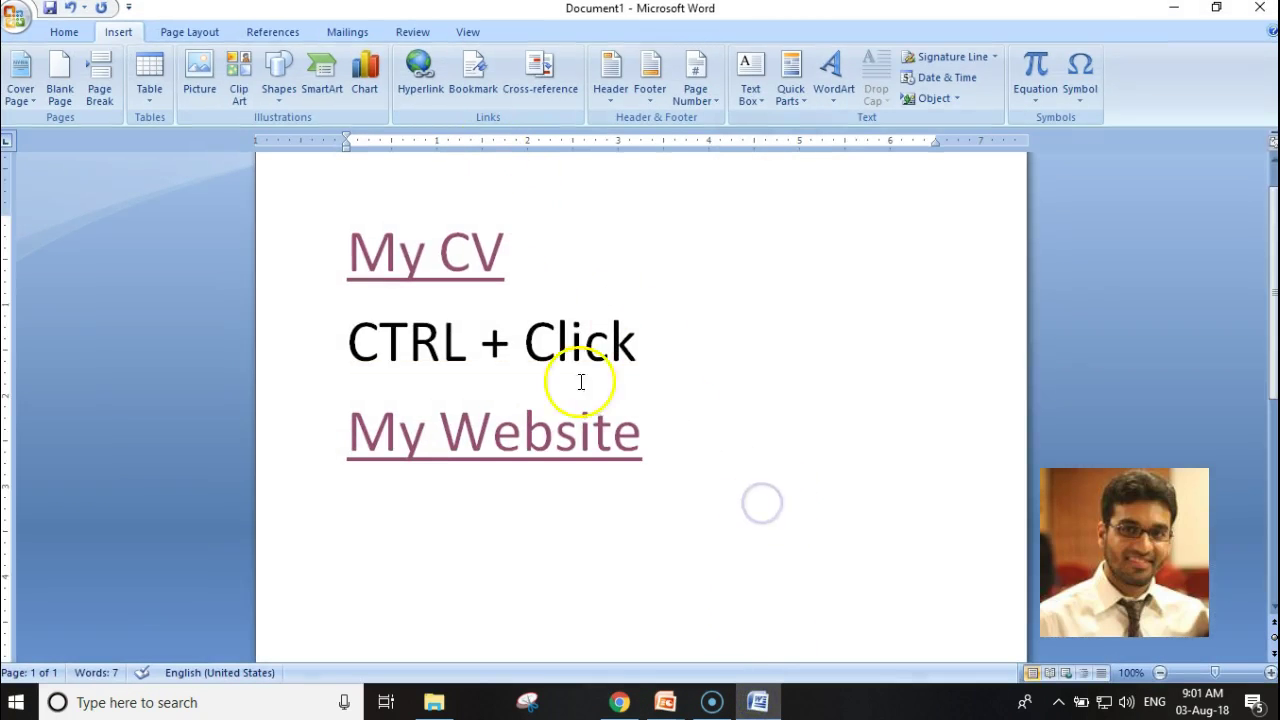
- Type 'Email me' and link it to an e-mail address with subject 'My CV'
text(Emai)
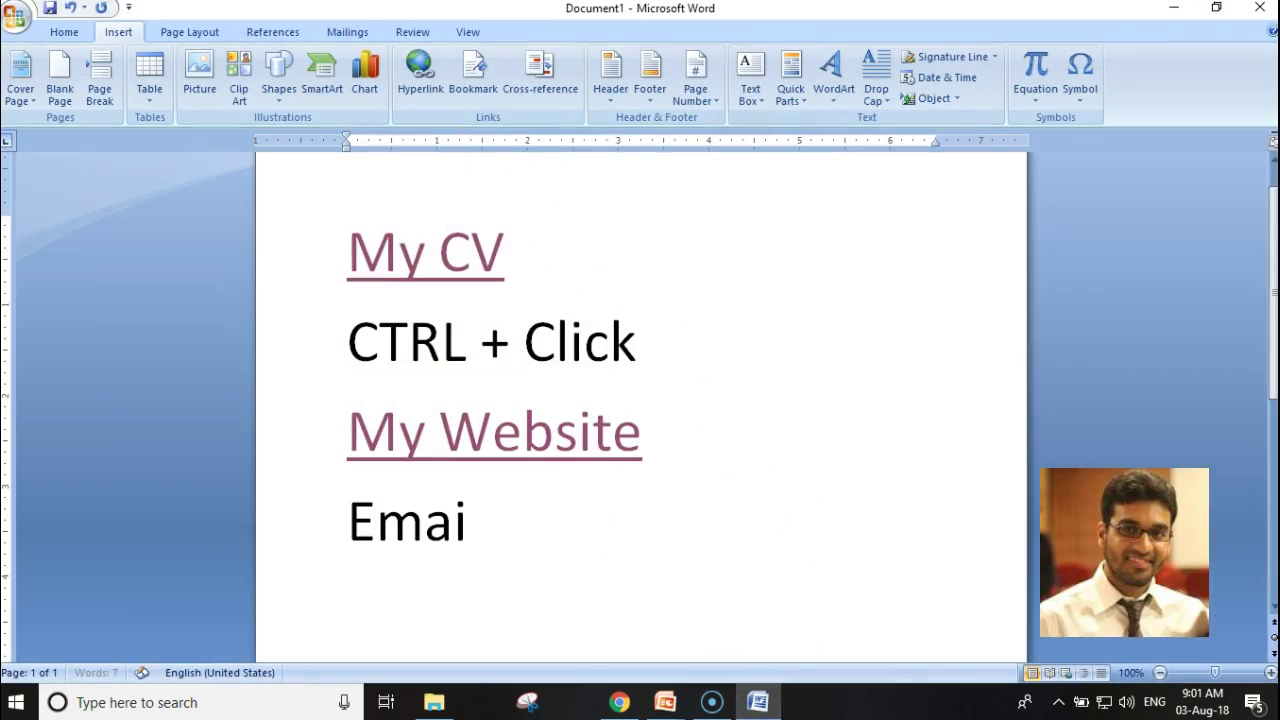
text(l me)
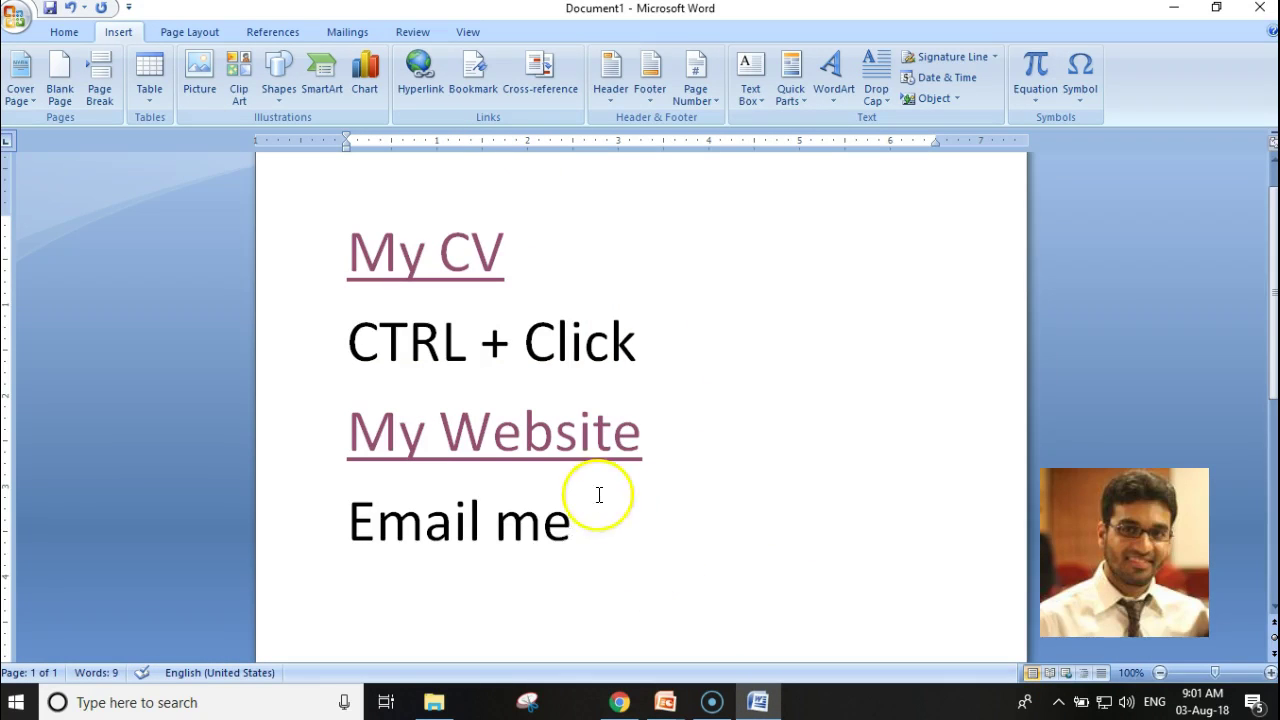
drag(600, 522, 423, 523)
click(409, 74)
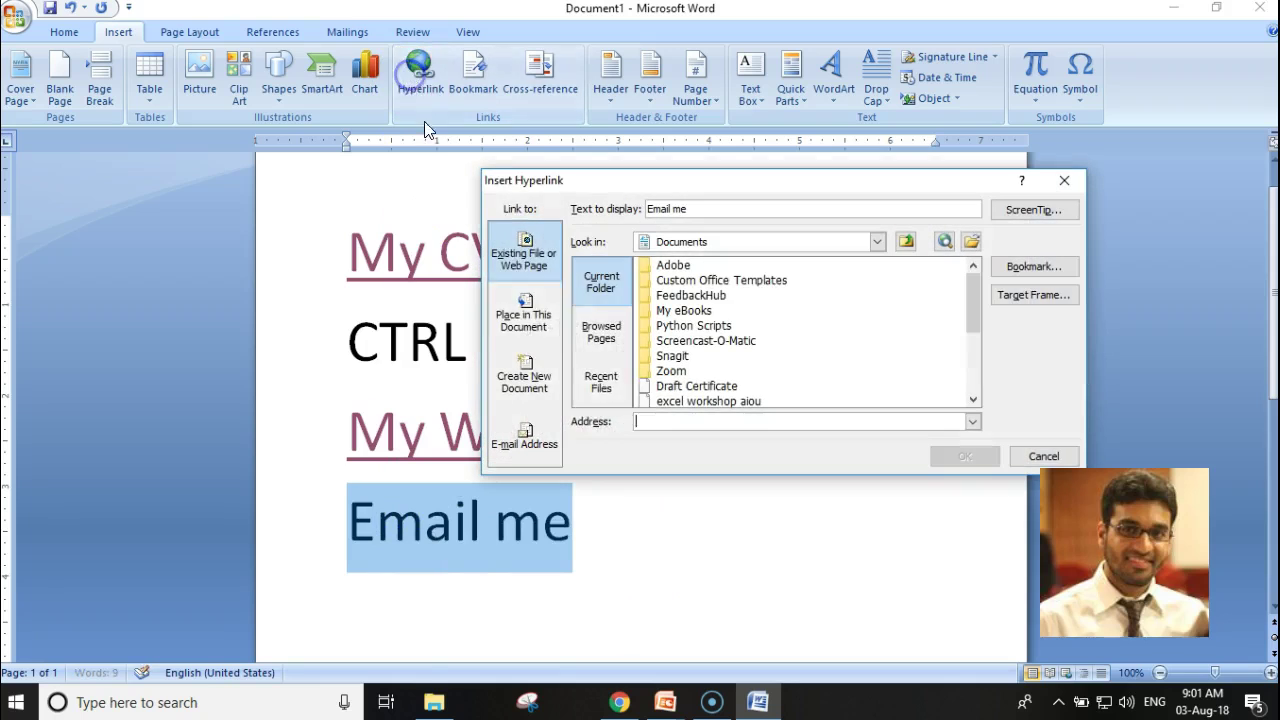
click(532, 440)
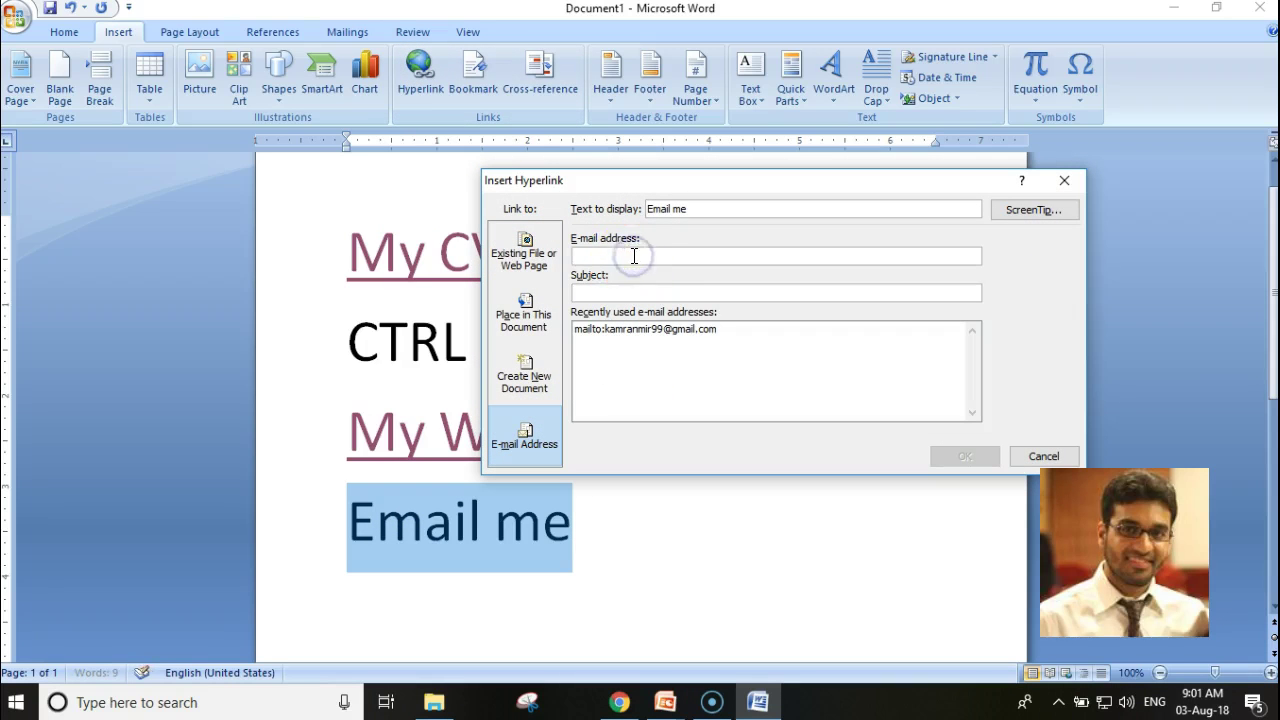
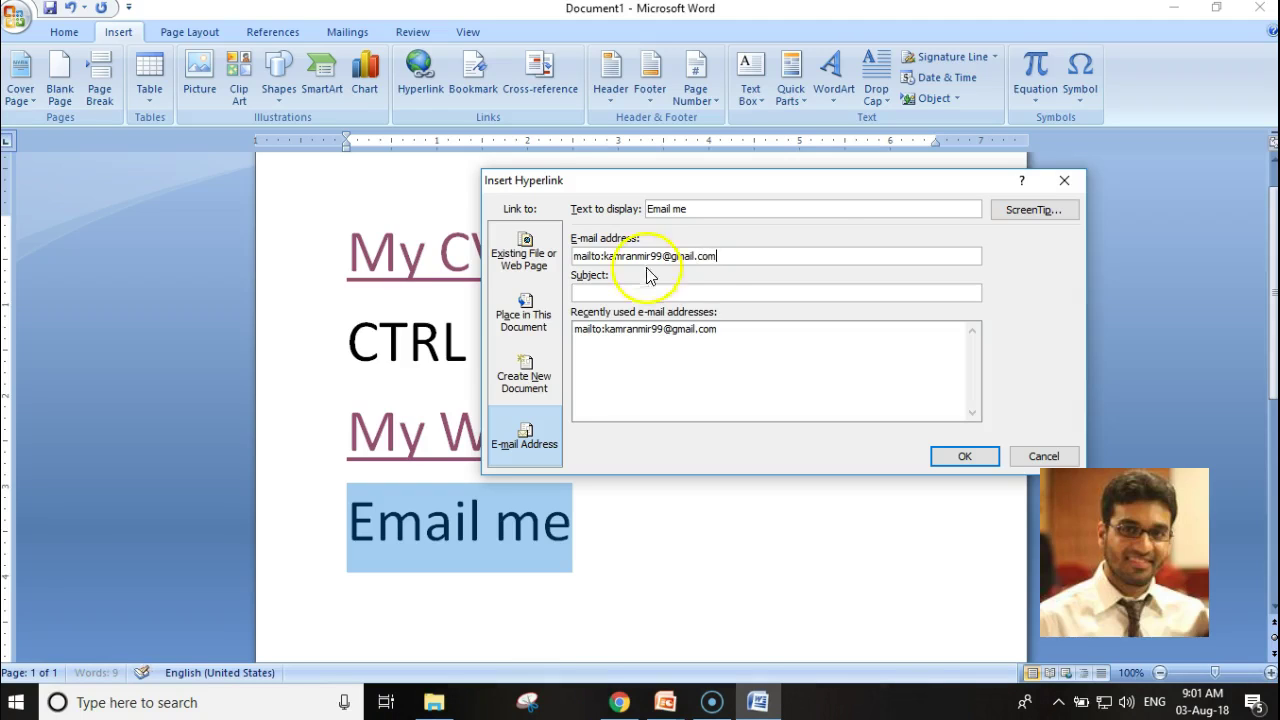
click(669, 288)
text(My CV)
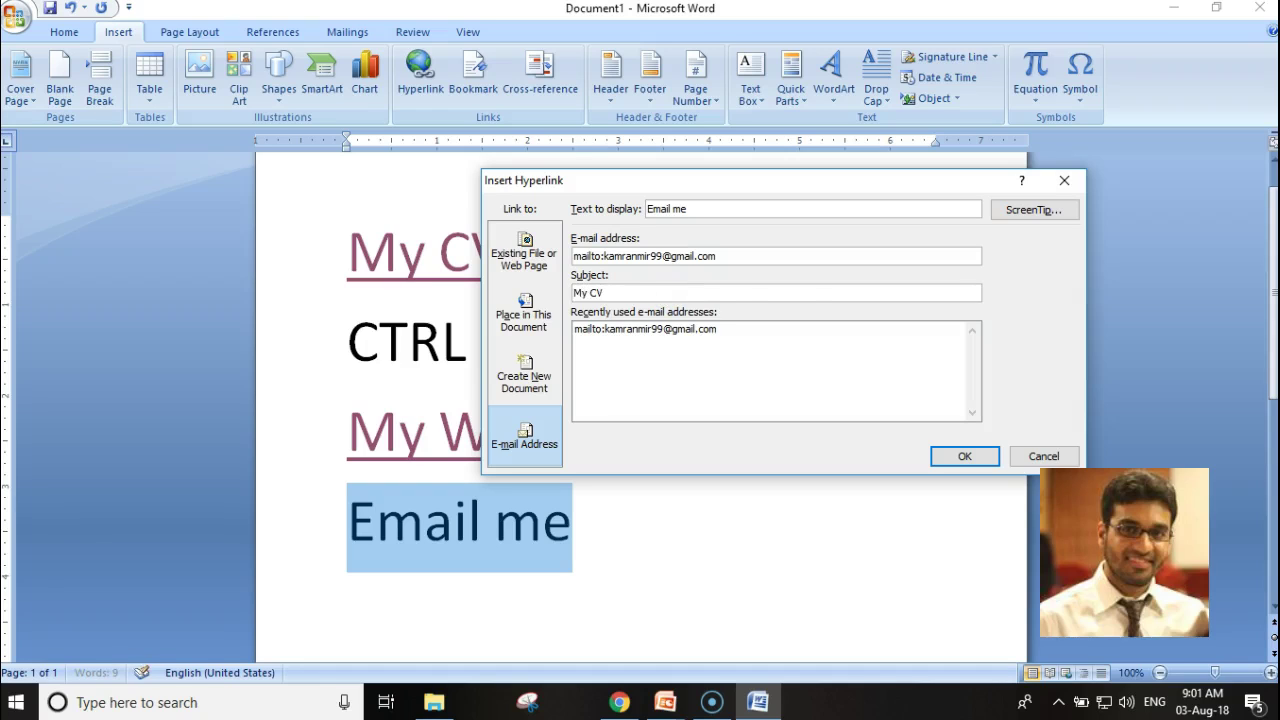
click(934, 452)
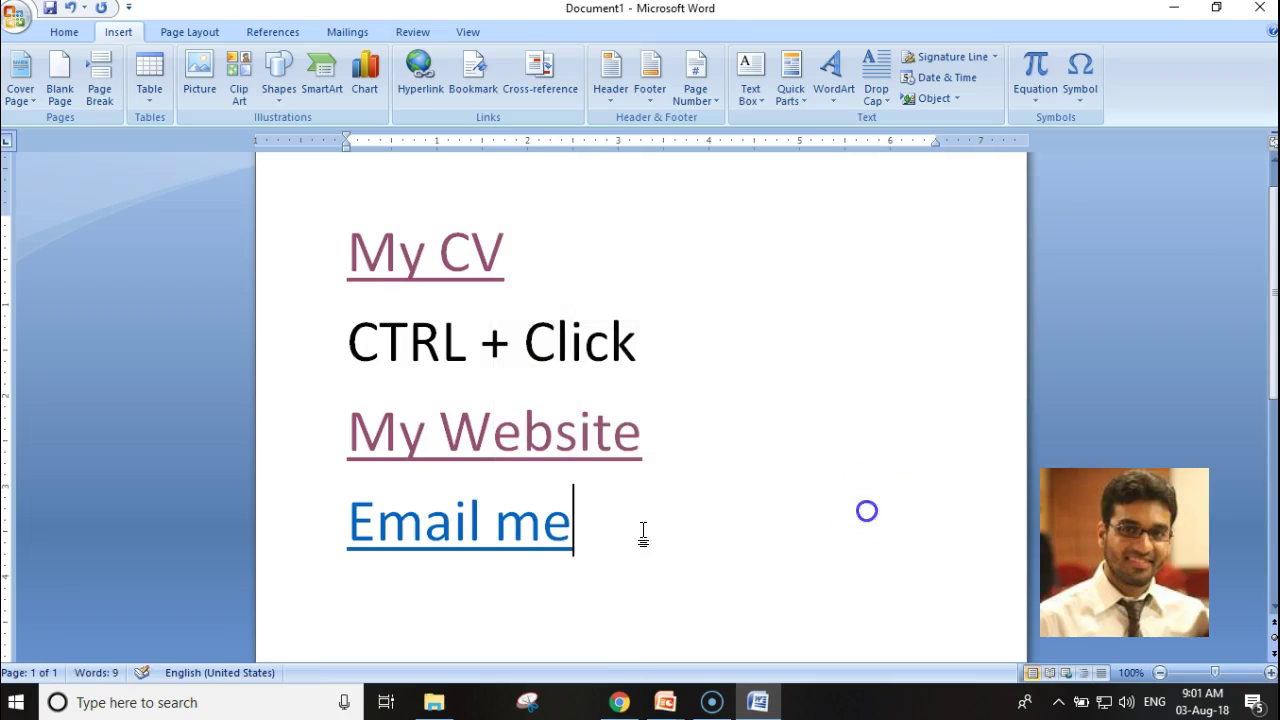
mouse_move(457, 537)
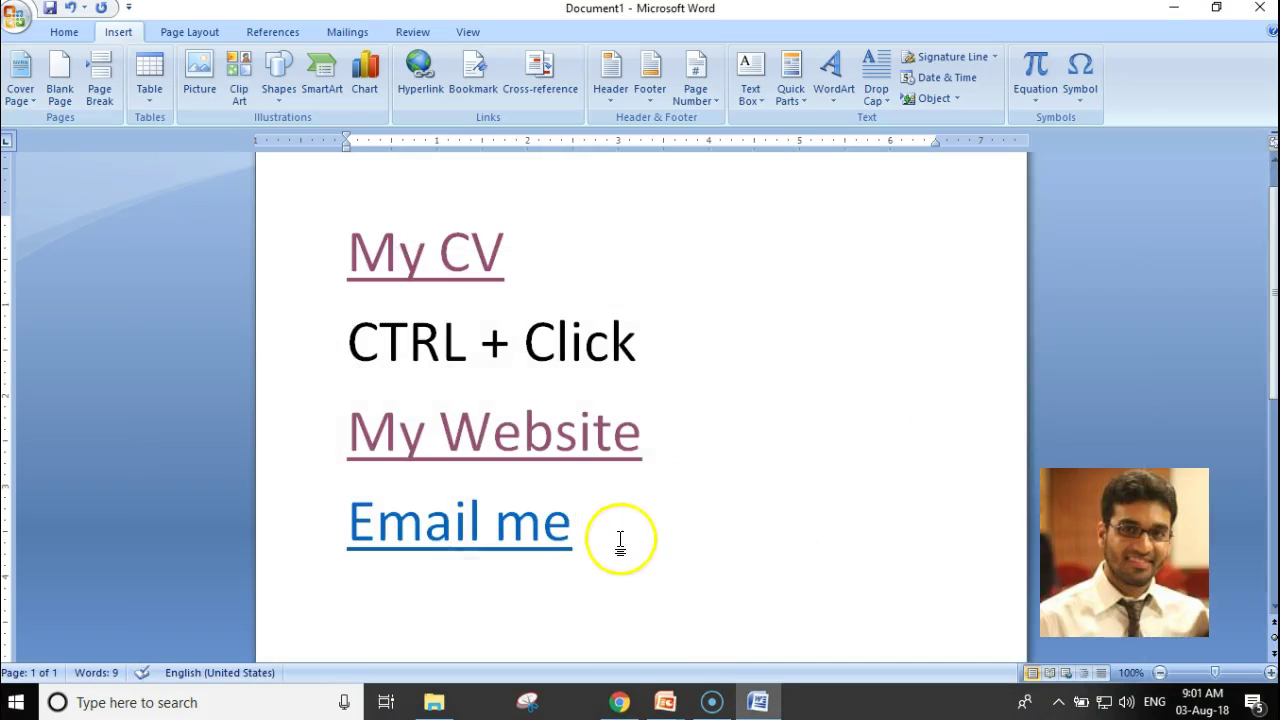
- Insert a page break after Email me and type 'Introduction to MS Word' on page 2
scroll(612, 520, down, 1)
scroll(607, 507, down, 1)
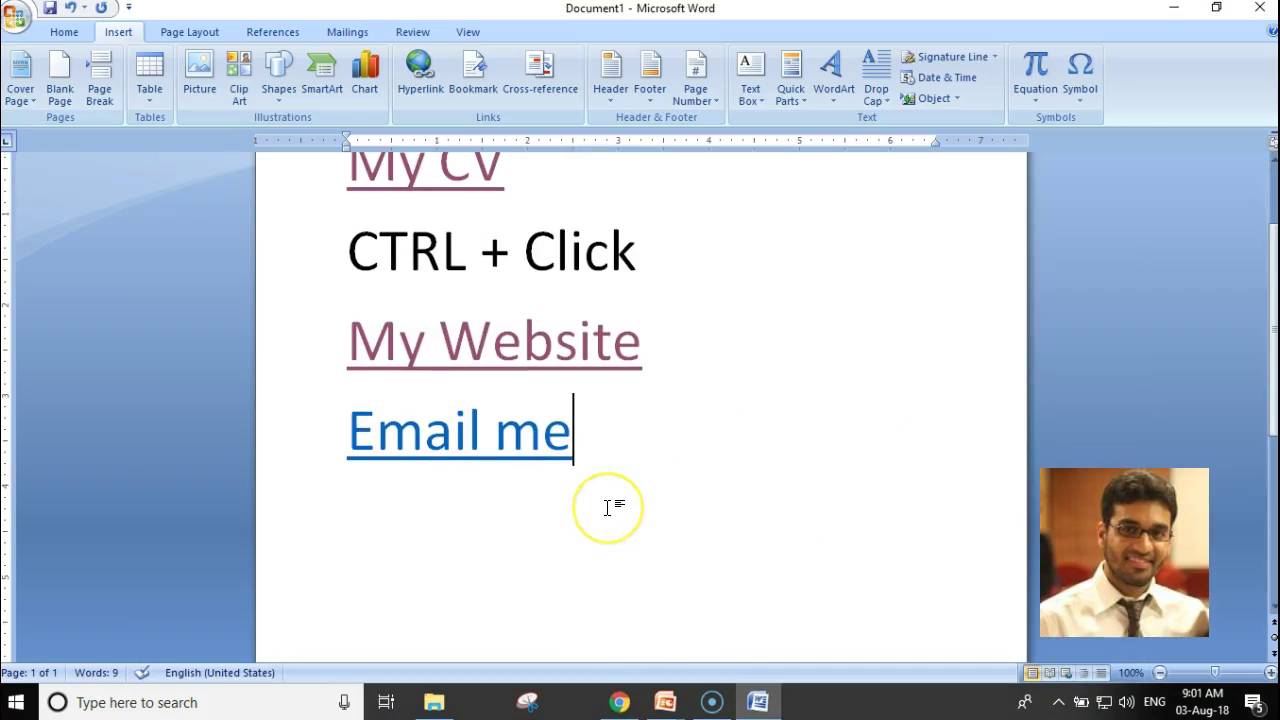
scroll(606, 507, up, 2)
click(594, 551)
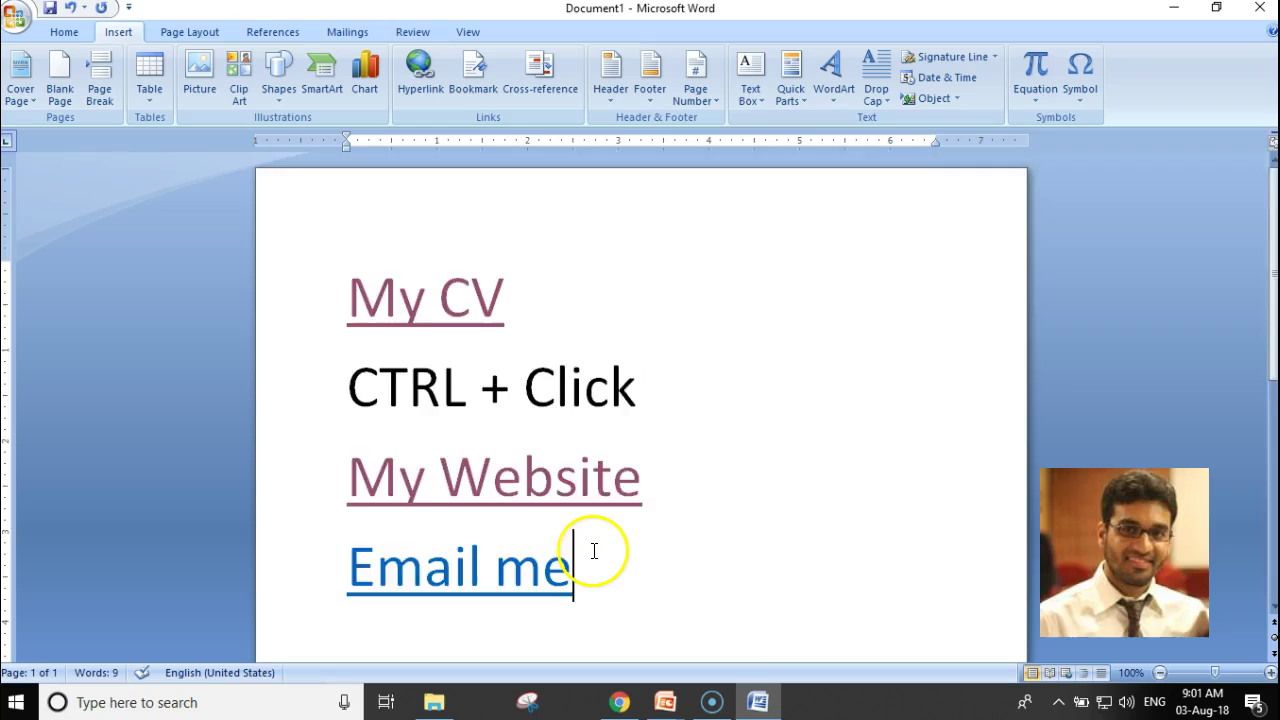
key(ctrl+a)
scroll(620, 545, down, 3)
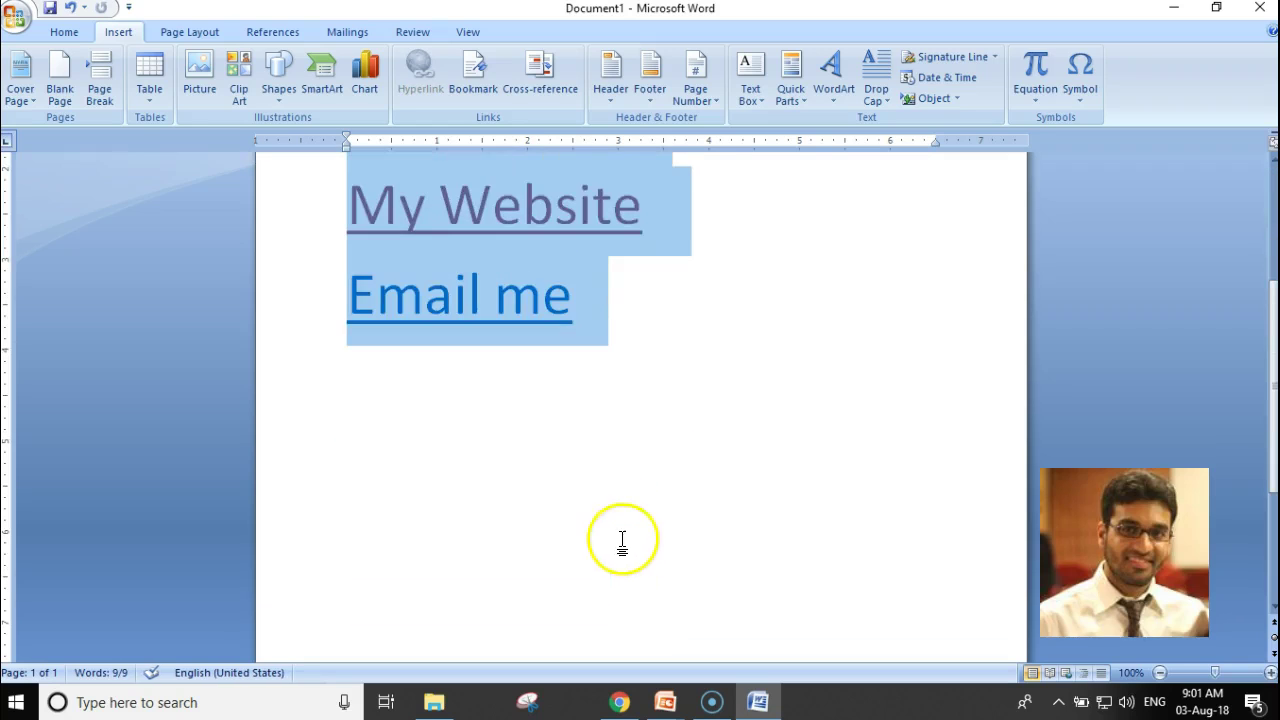
click(646, 470)
key(ctrl+Return)
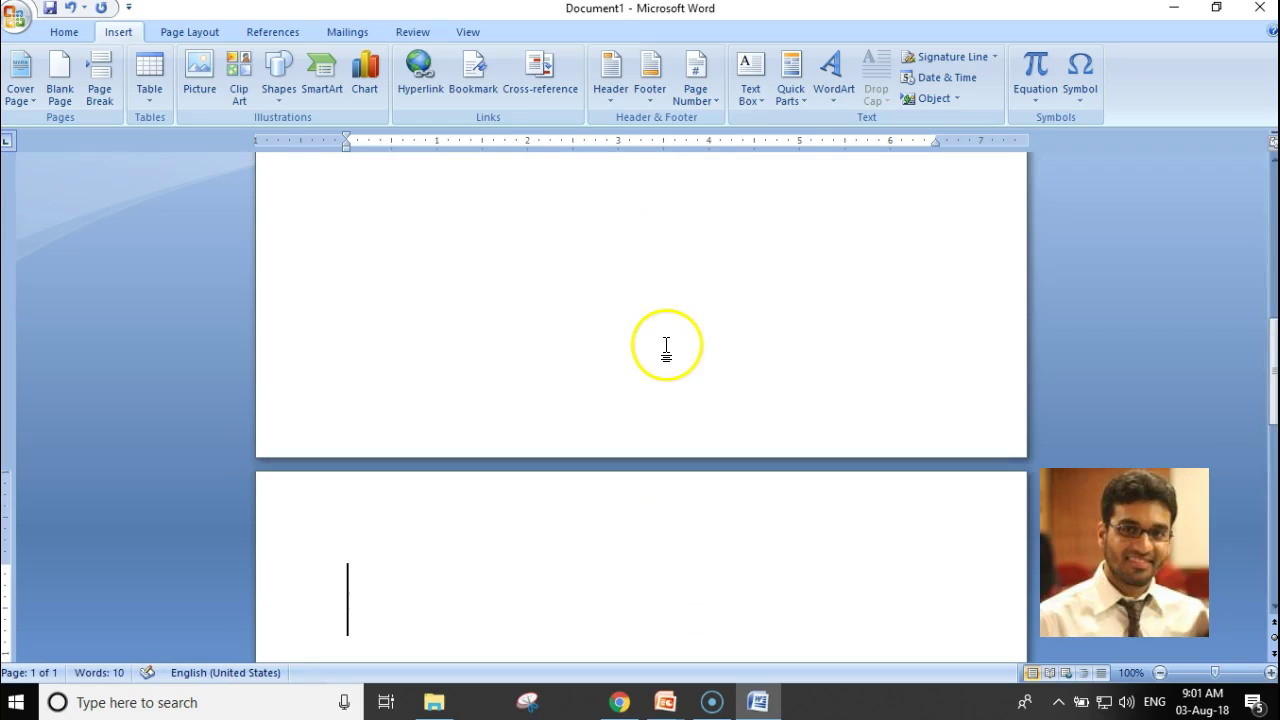
scroll(663, 350, down, 2)
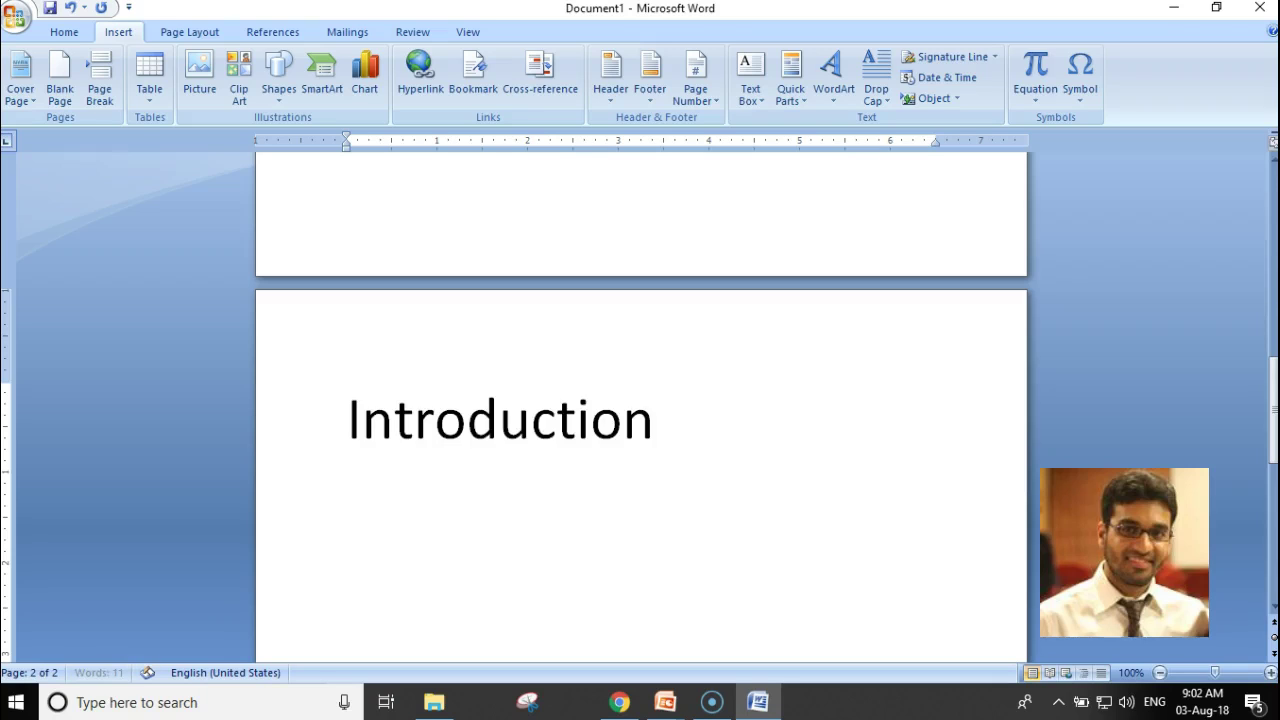
text(d)
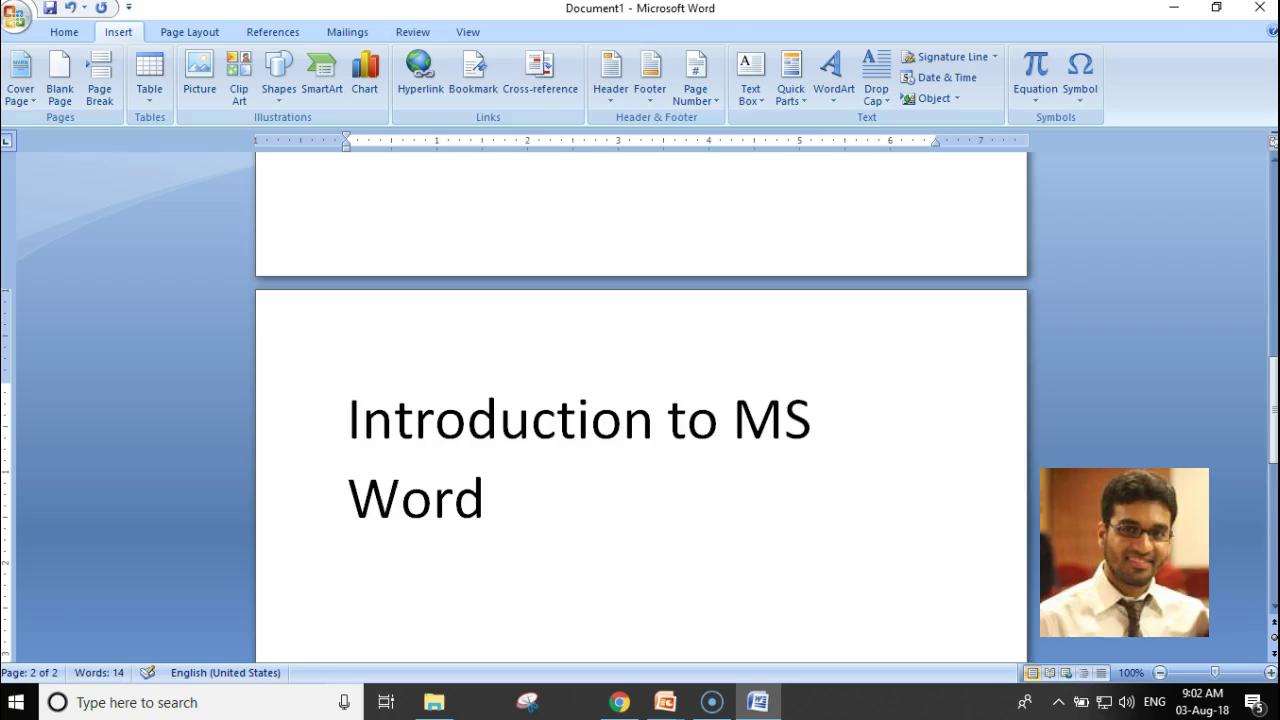
- Add new pages headed 'Home Tab' and 'Insert Tab' using page breaks
key(ctrl+Return)
text(Home Tab)
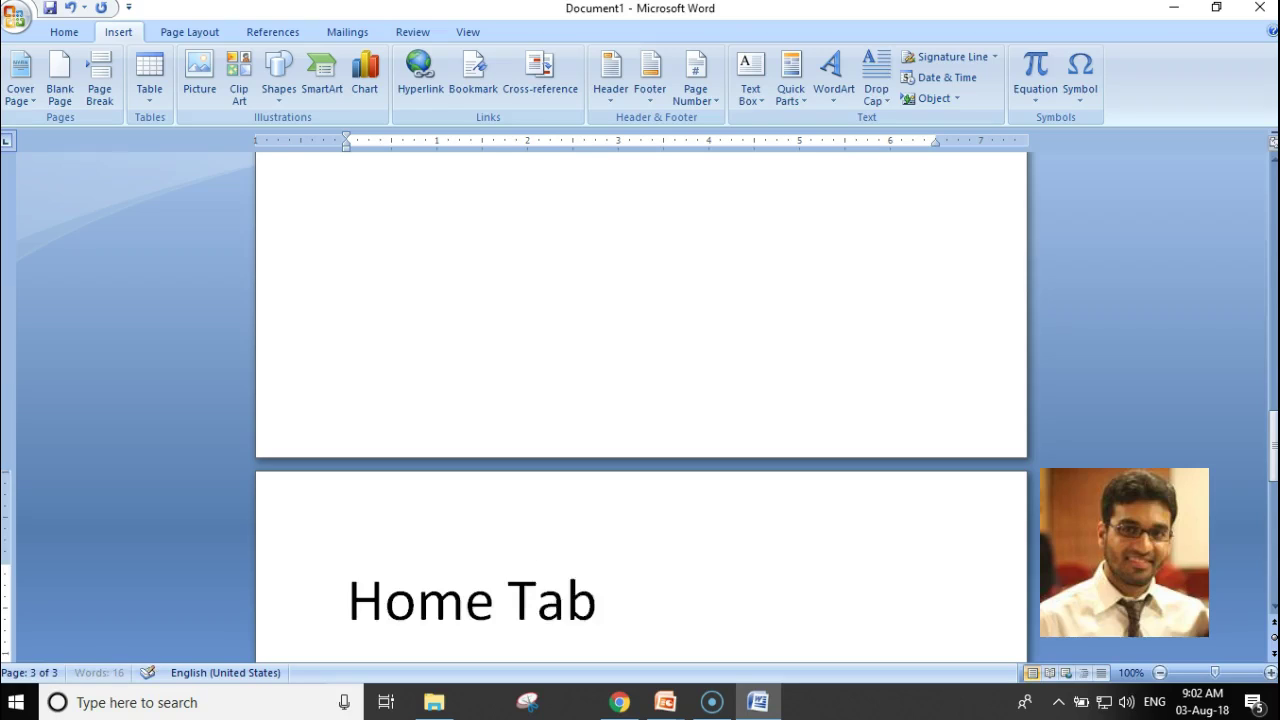
key(Return)
key(ctrl+Return)
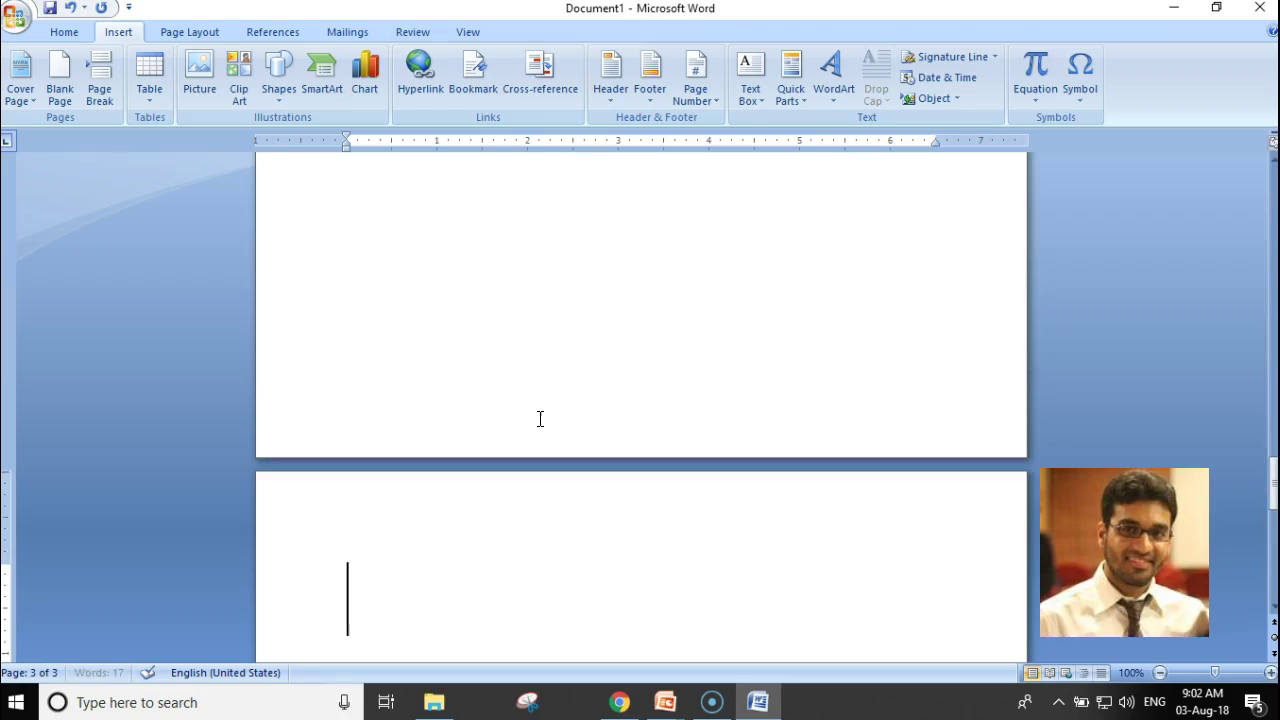
text(Insert)
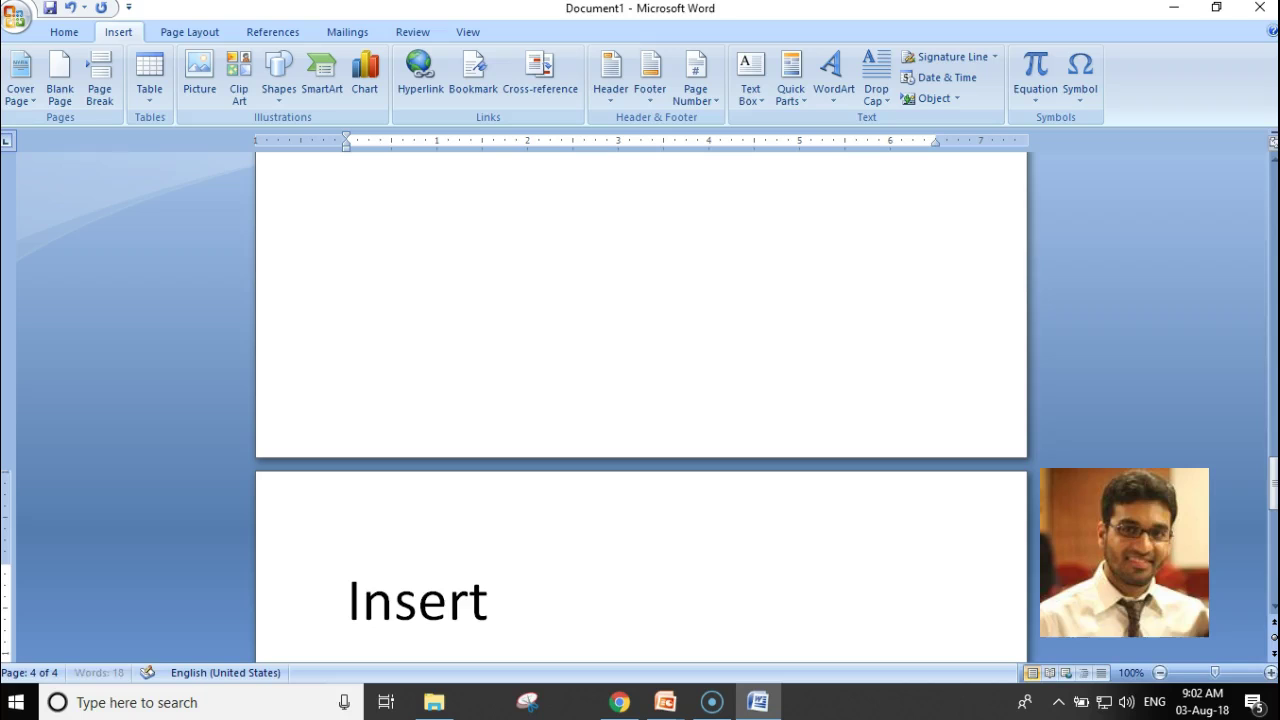
text( Tab)
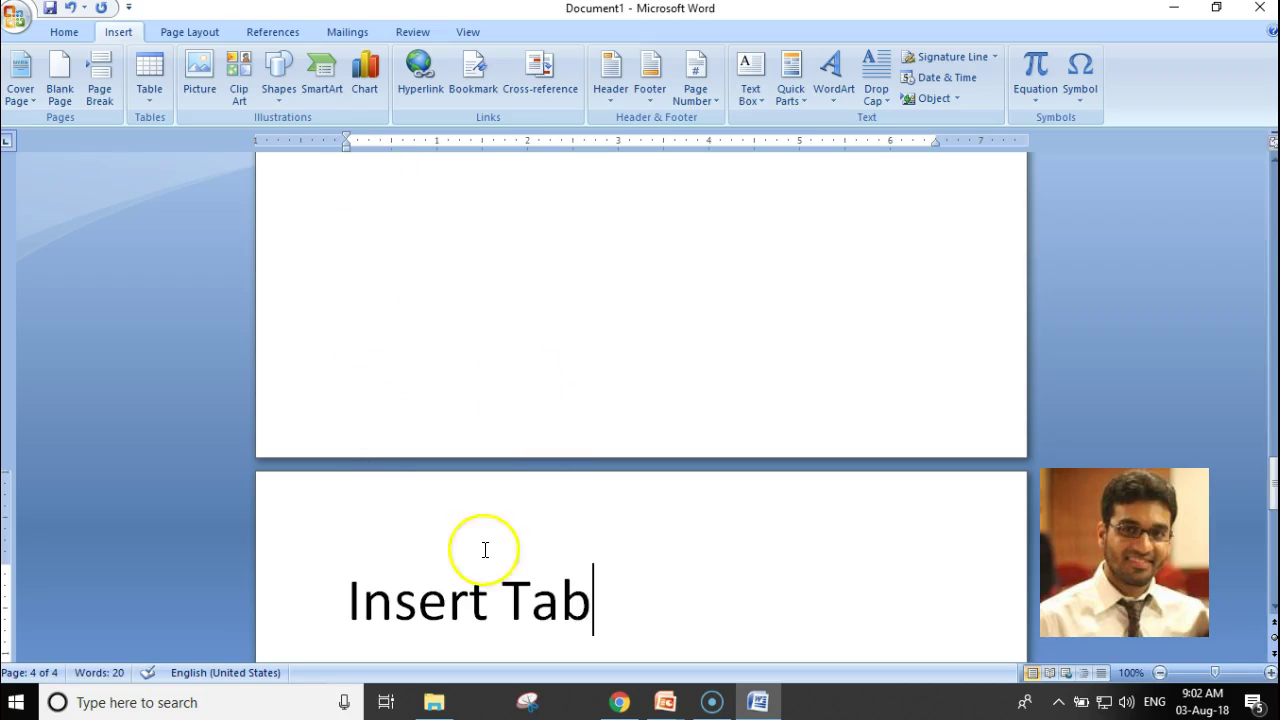
click(289, 606)
- Apply Heading 1 to the 'Insert Tab' and 'Home Tab' headings
click(70, 34)
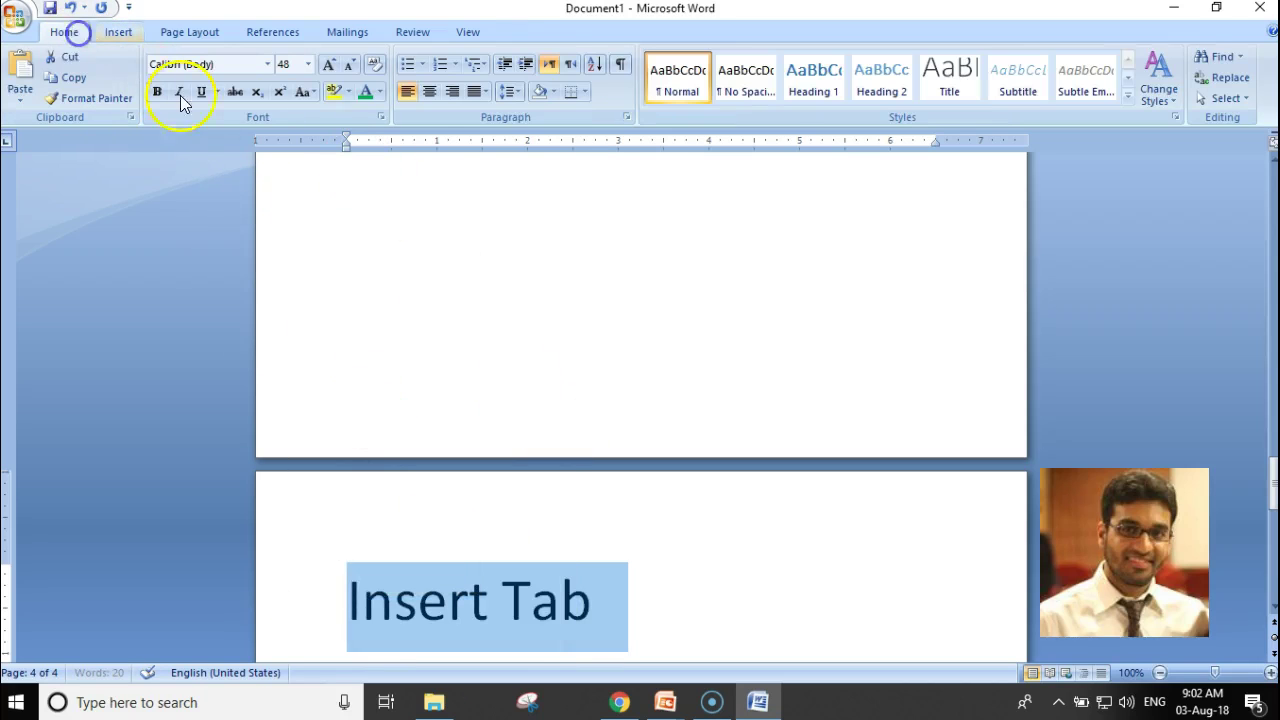
click(810, 78)
scroll(543, 525, down, 7)
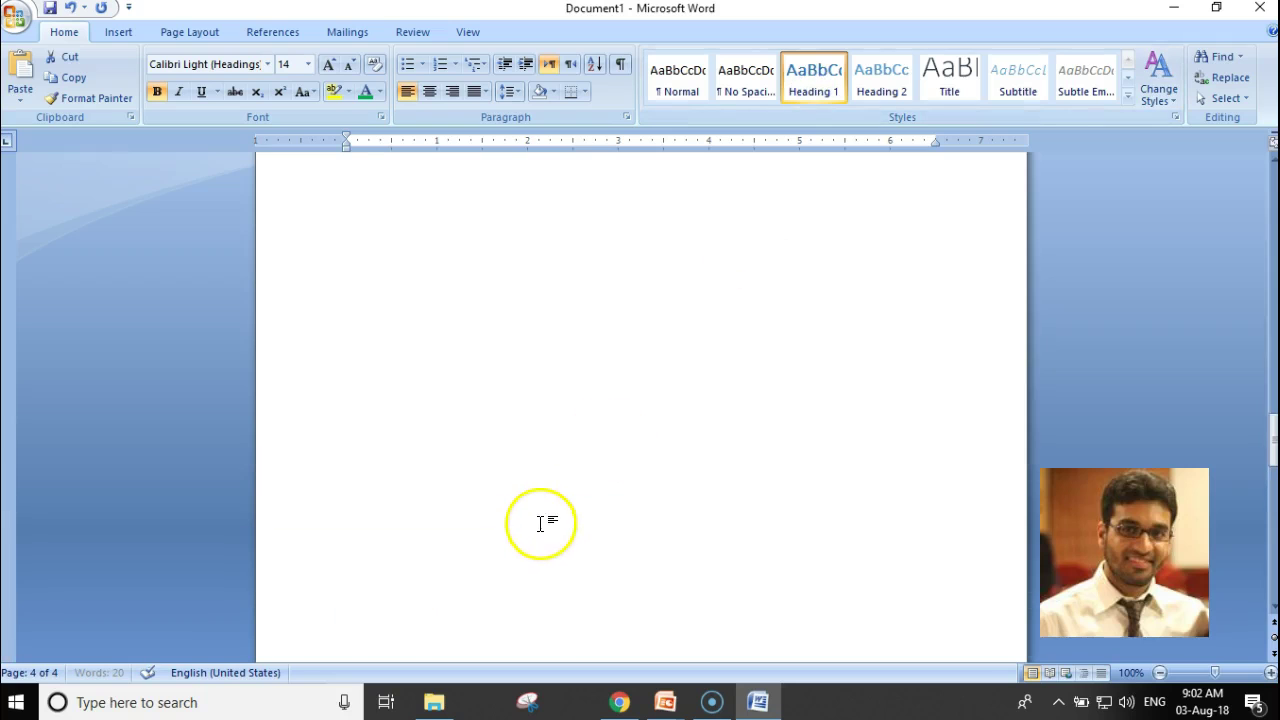
triple_click(472, 320)
click(809, 80)
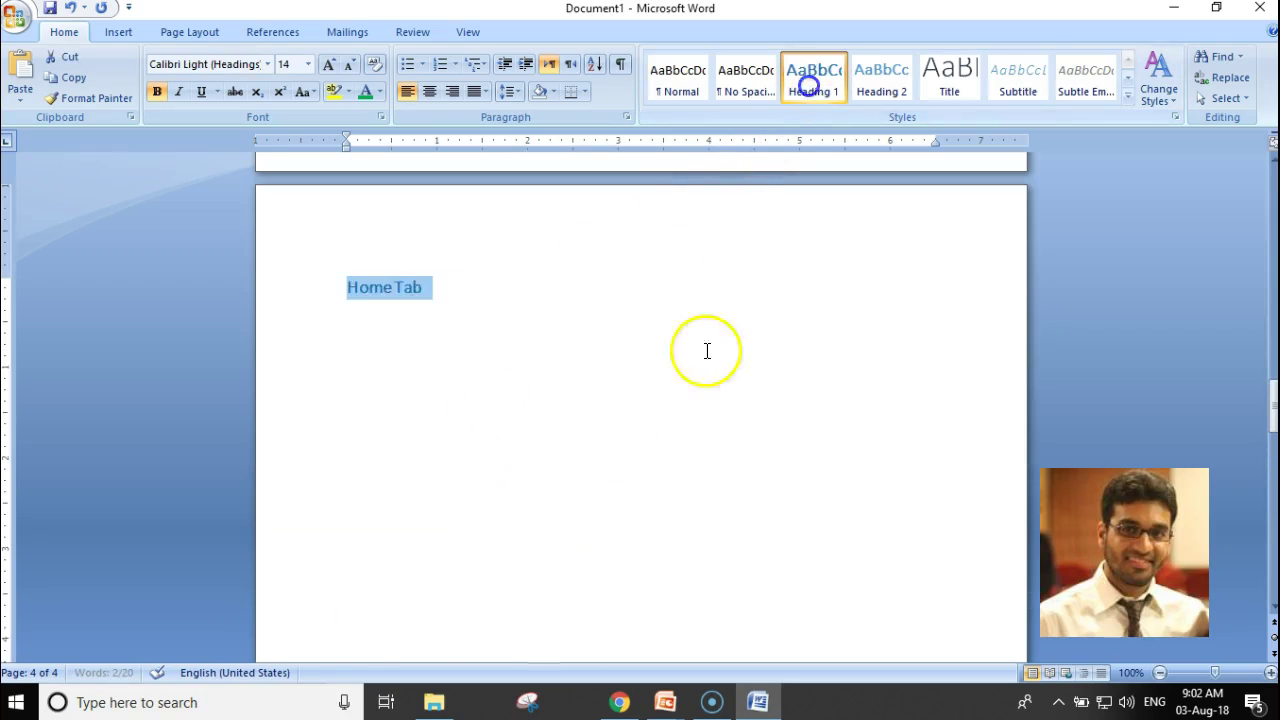
- Give the 'Introduction to MS Word' paragraph the Title style
scroll(674, 443, down, 10)
scroll(571, 423, up, 2)
click(469, 363)
triple_click(469, 363)
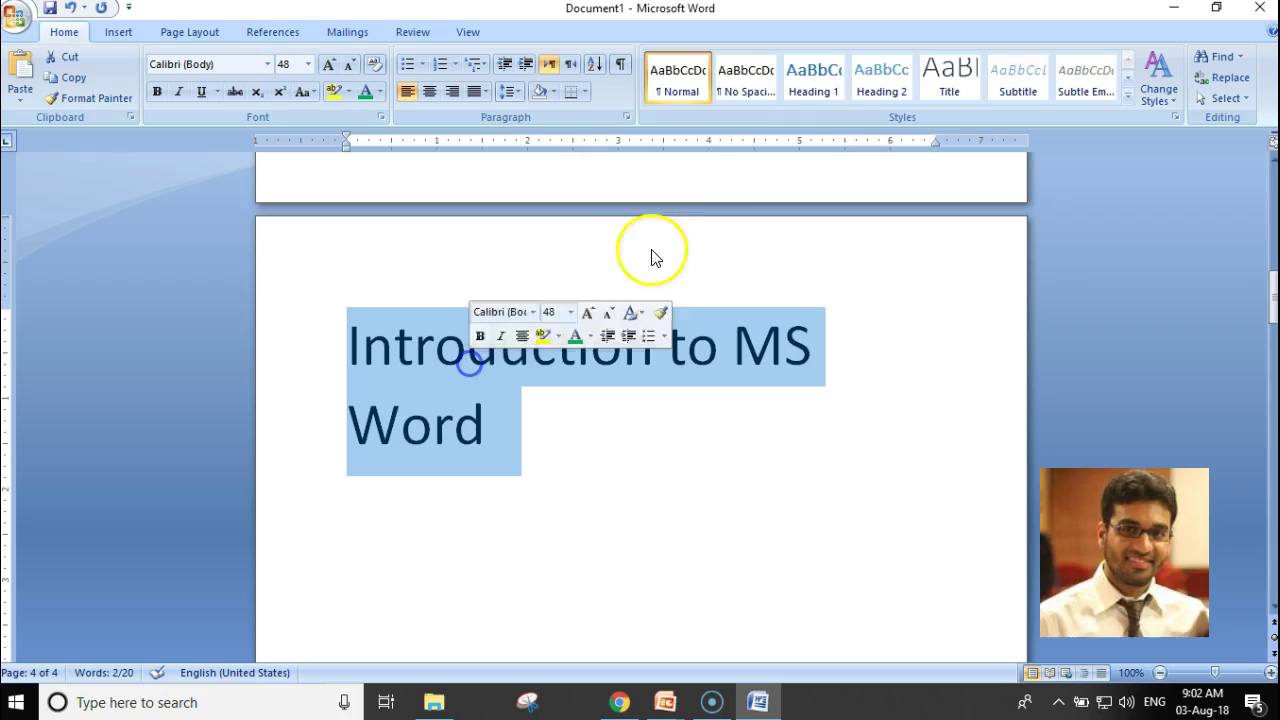
click(943, 93)
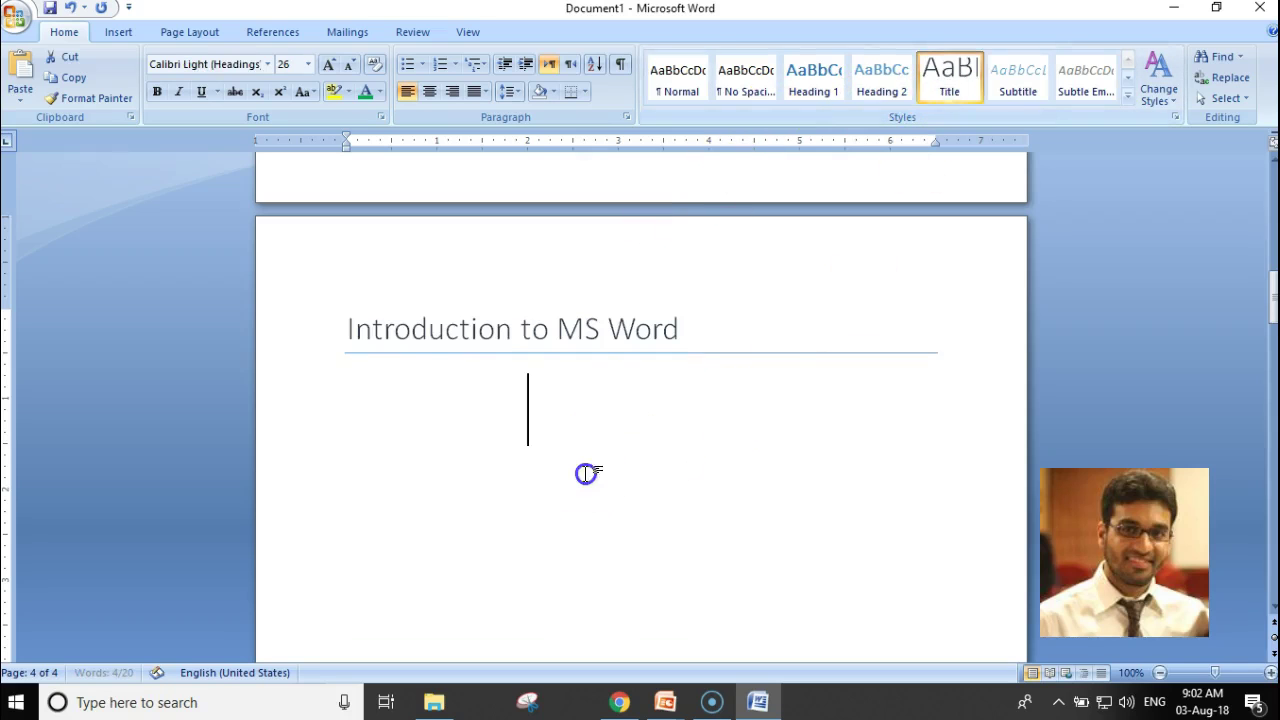
click(417, 414)
- Place the insertion point on the empty line below the Email me link
scroll(554, 451, up, 1)
scroll(554, 451, down, 6)
scroll(557, 455, up, 1)
scroll(557, 455, down, 1)
double_click(526, 463)
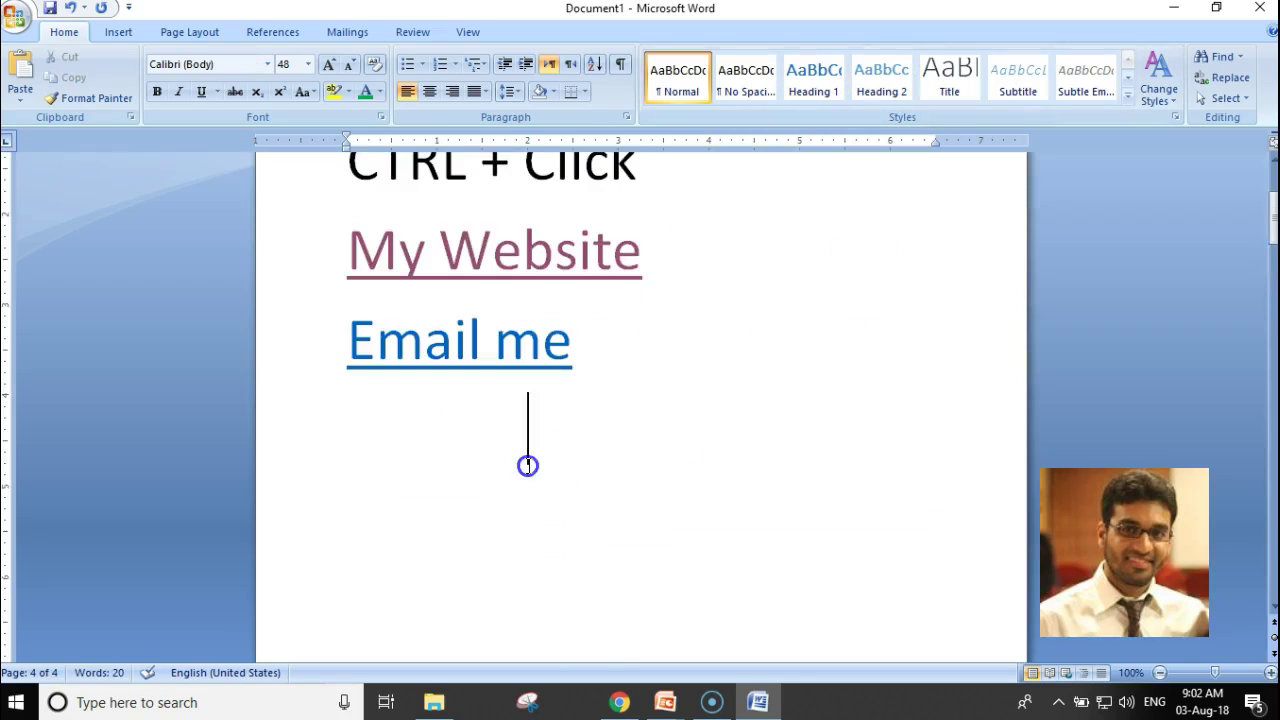
scroll(423, 386, down, 2)
- Add 'Got to Insert Tab' below the Email me link and select that line
click(349, 329)
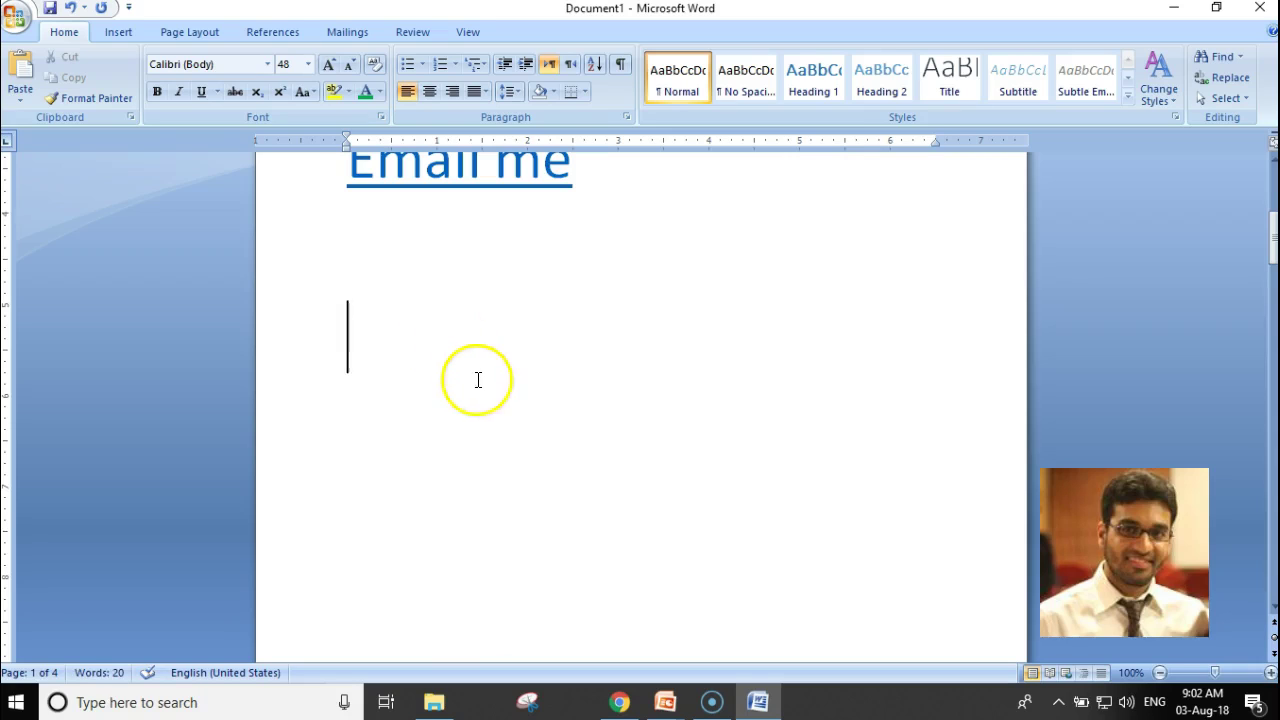
scroll(478, 380, up, 1)
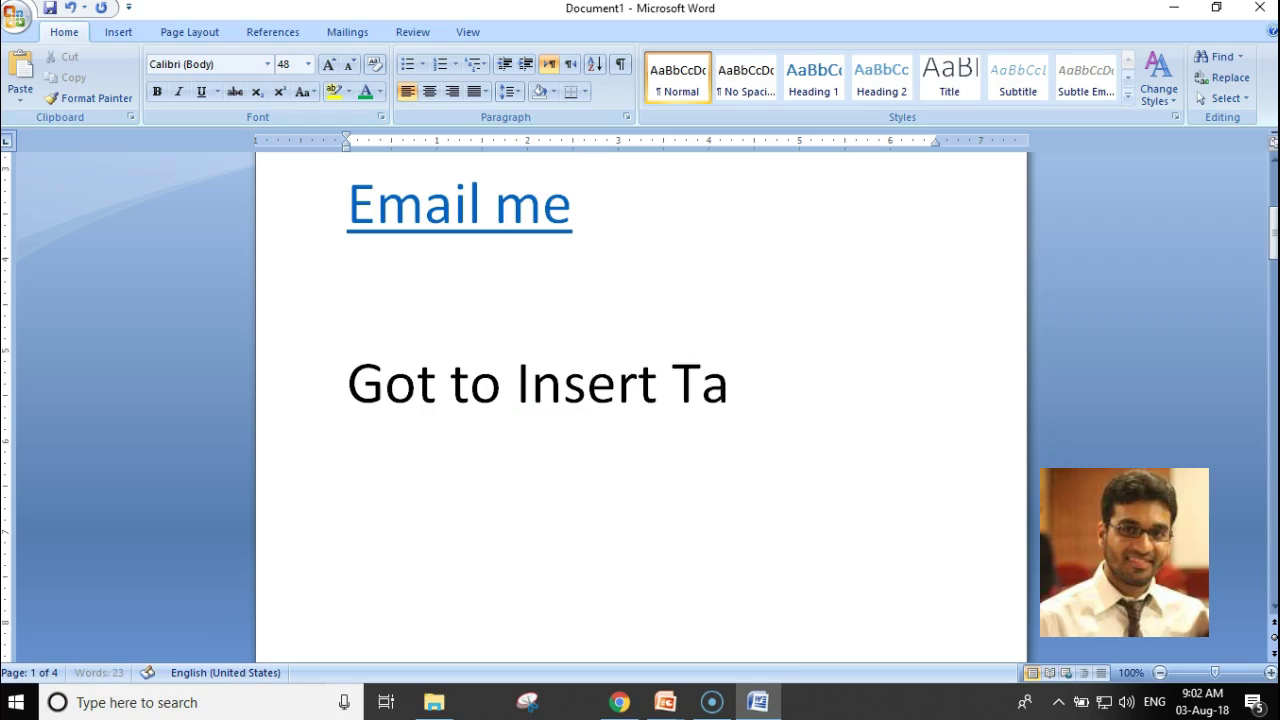
drag(765, 375, 440, 363)
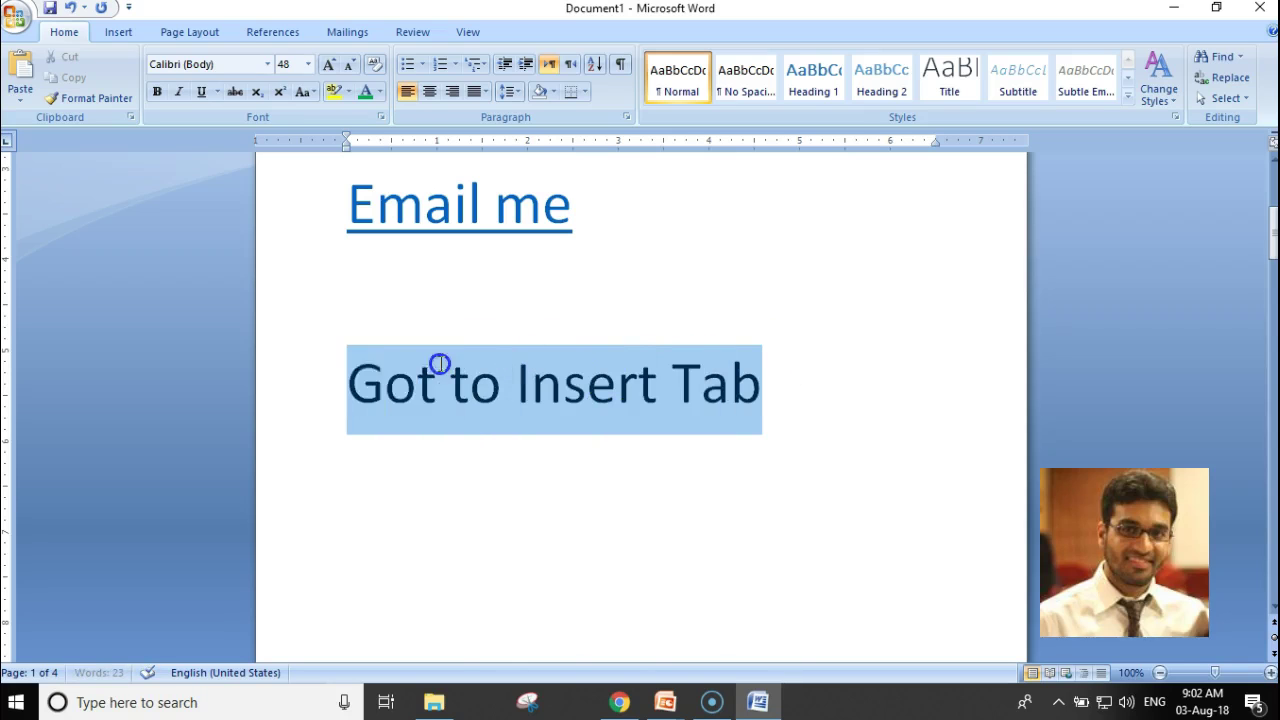
- Hyperlink 'Got to Insert Tab' to the Insert Tab heading under Place in This Document
click(117, 33)
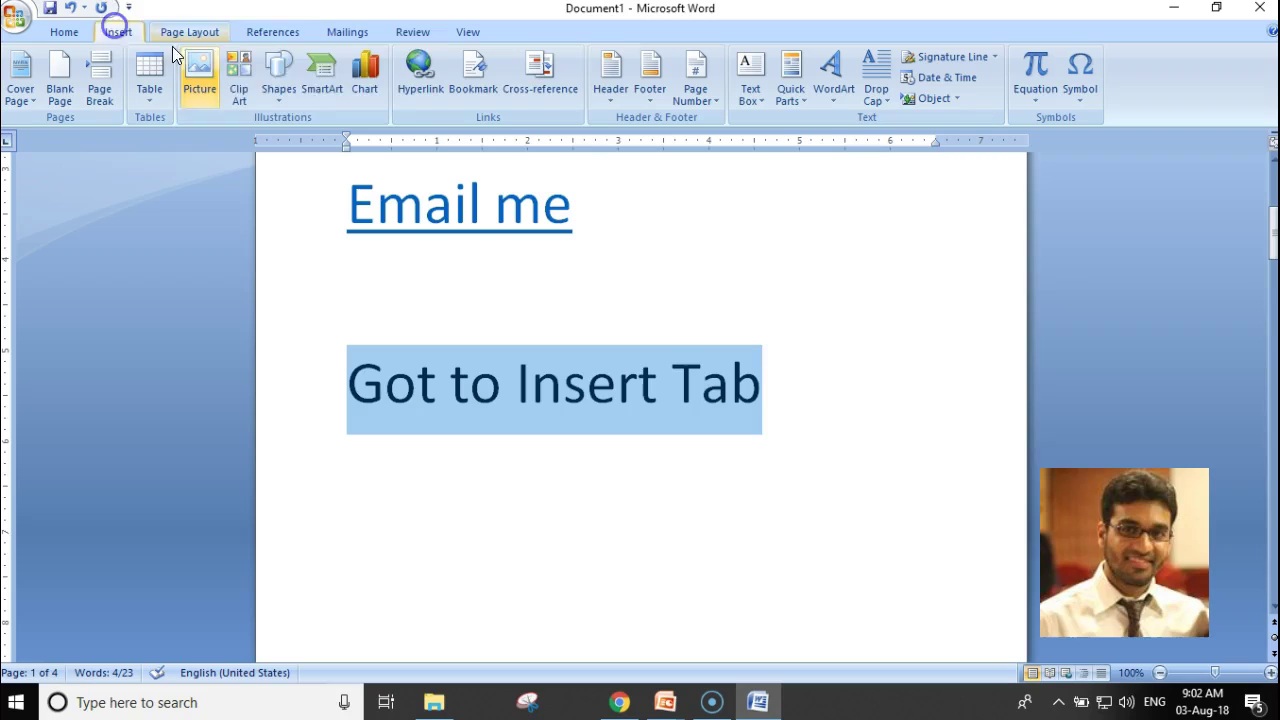
click(410, 83)
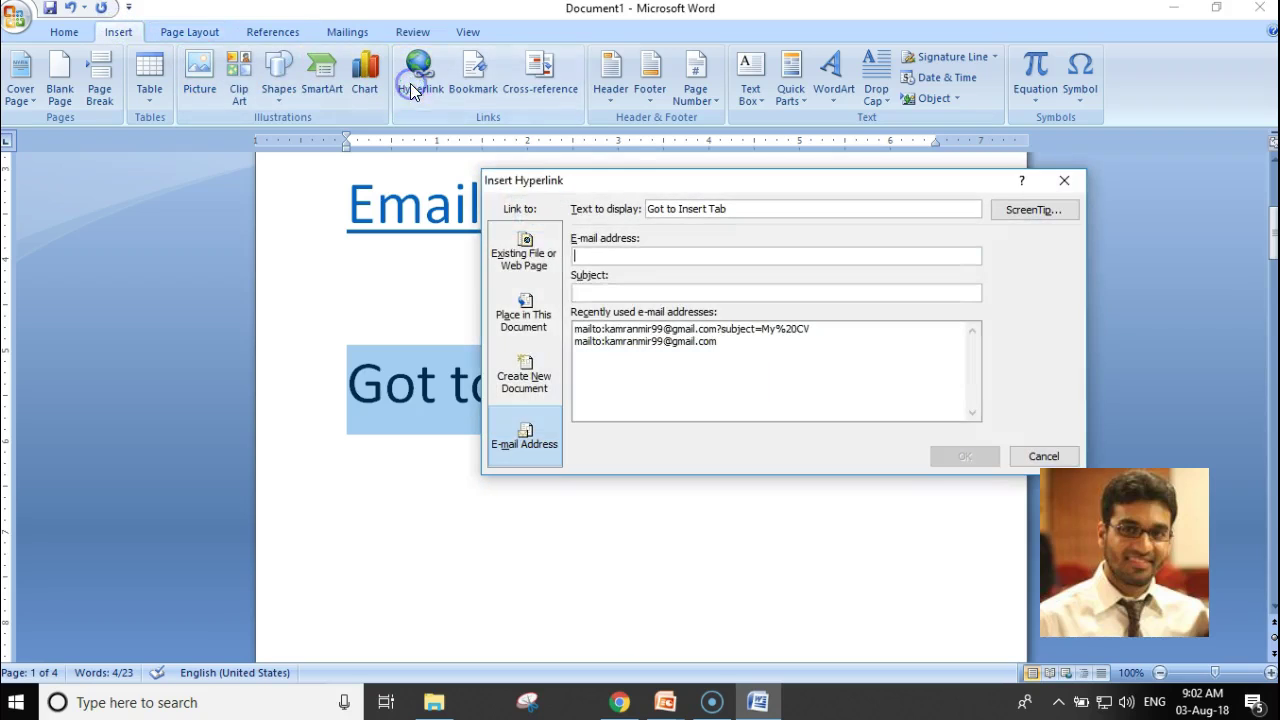
click(541, 318)
drag(628, 180, 749, 172)
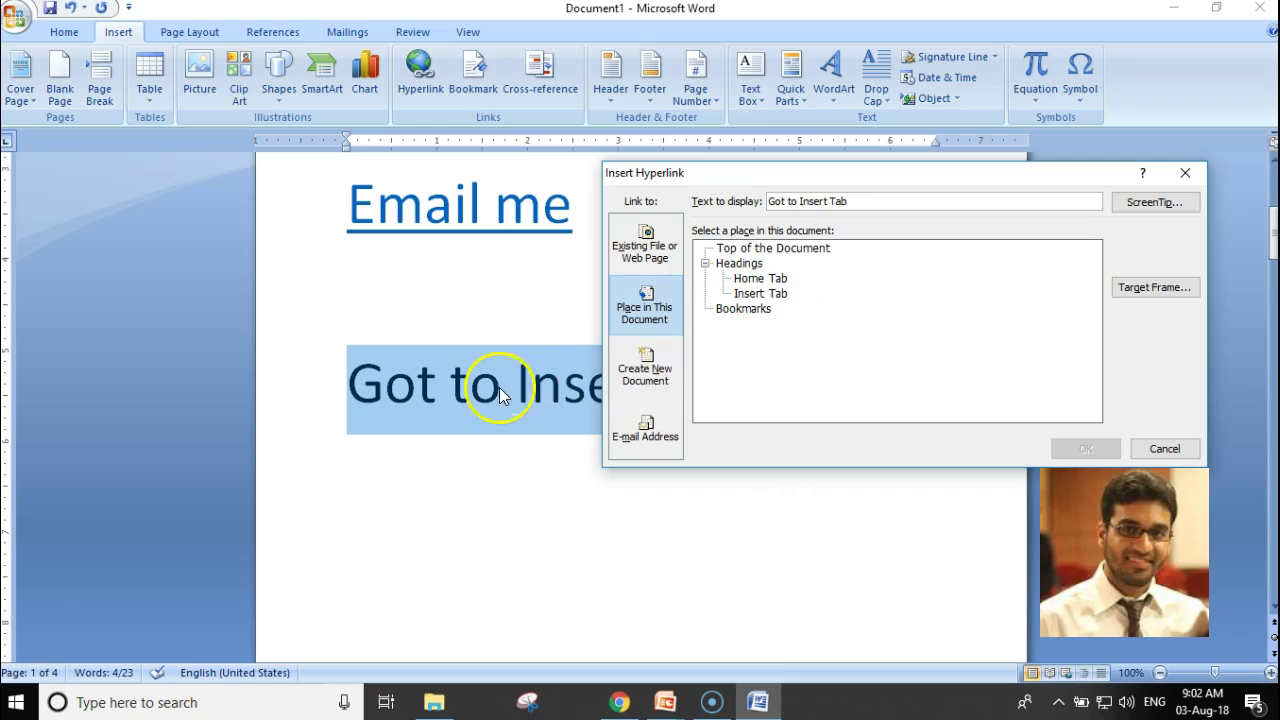
click(760, 294)
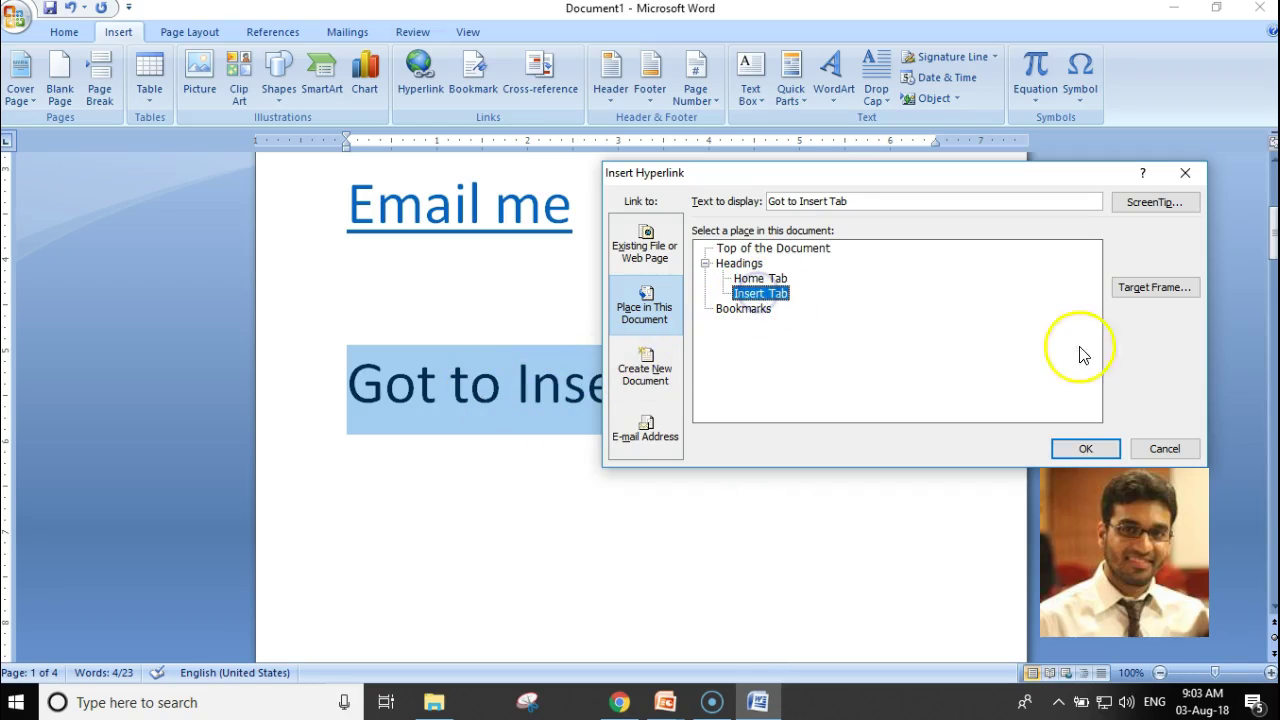
click(1085, 448)
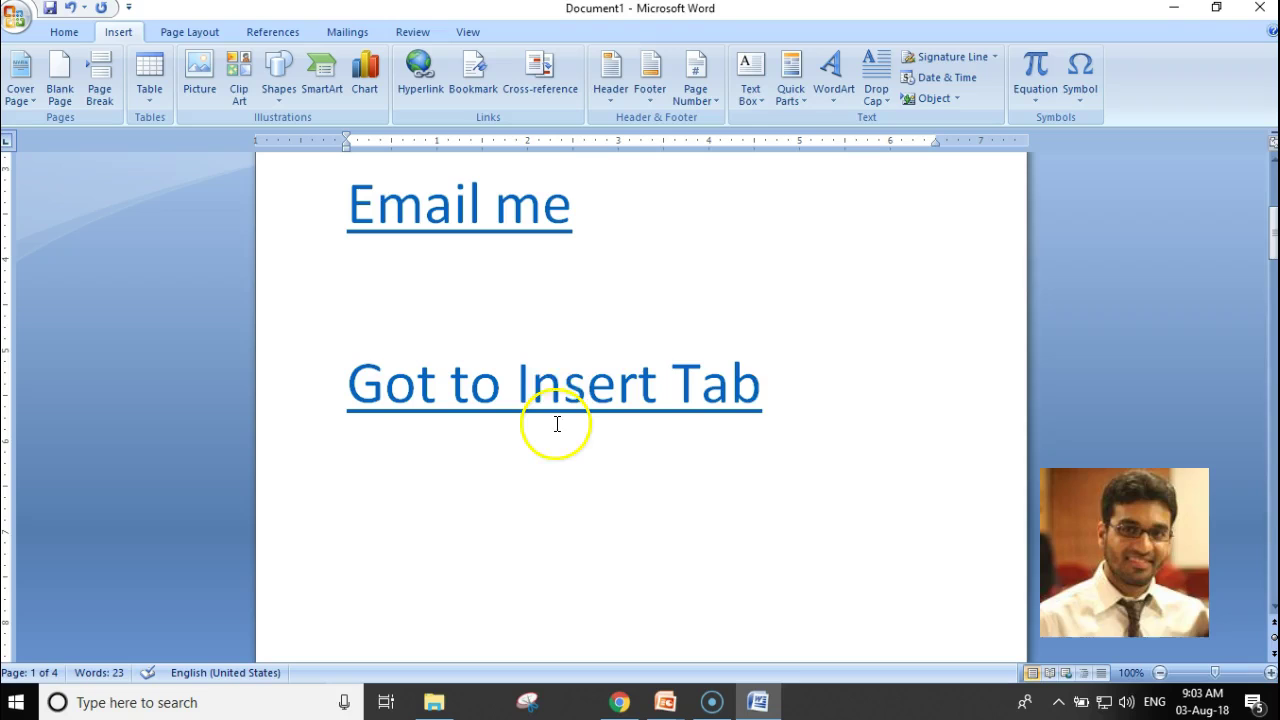
- Follow 'Got to Insert Tab' to the Insert Tab heading, then return after the link
mouse_move(558, 403)
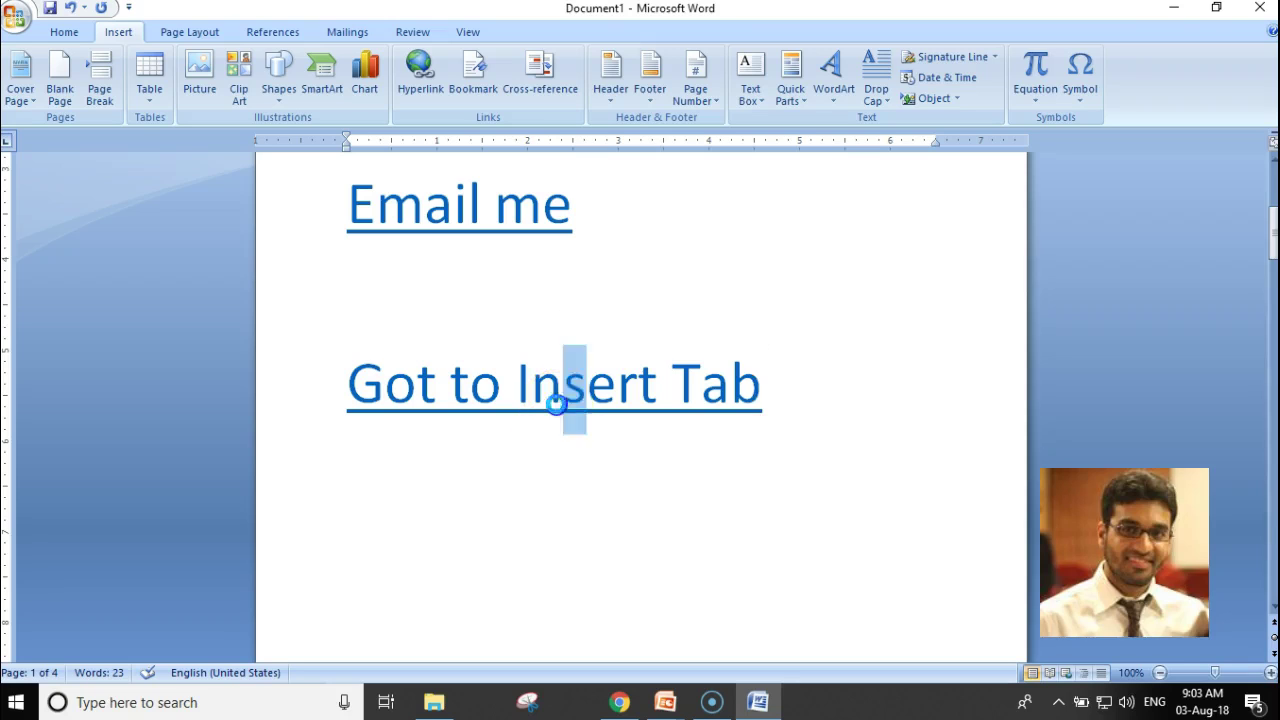
ctrl+click(557, 408)
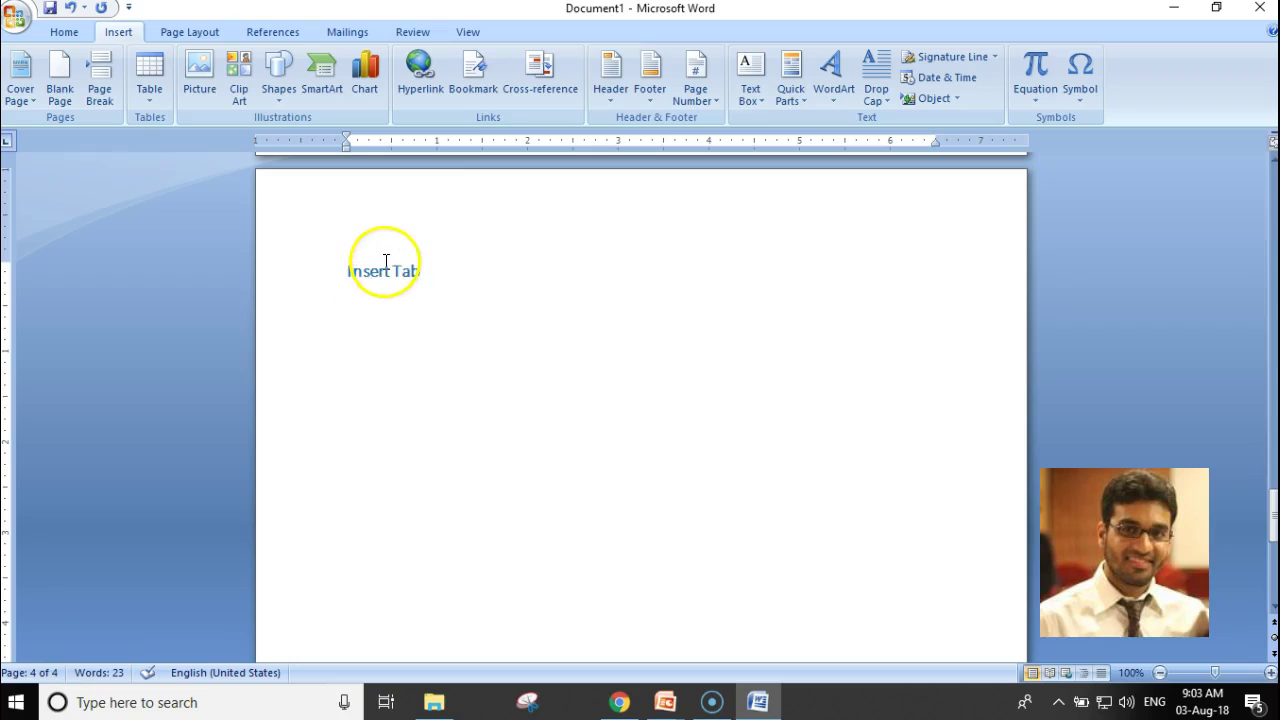
scroll(401, 300, up, 3)
scroll(403, 300, up, 10)
scroll(405, 300, up, 10)
scroll(407, 300, up, 10)
scroll(409, 300, up, 10)
scroll(409, 300, up, 3)
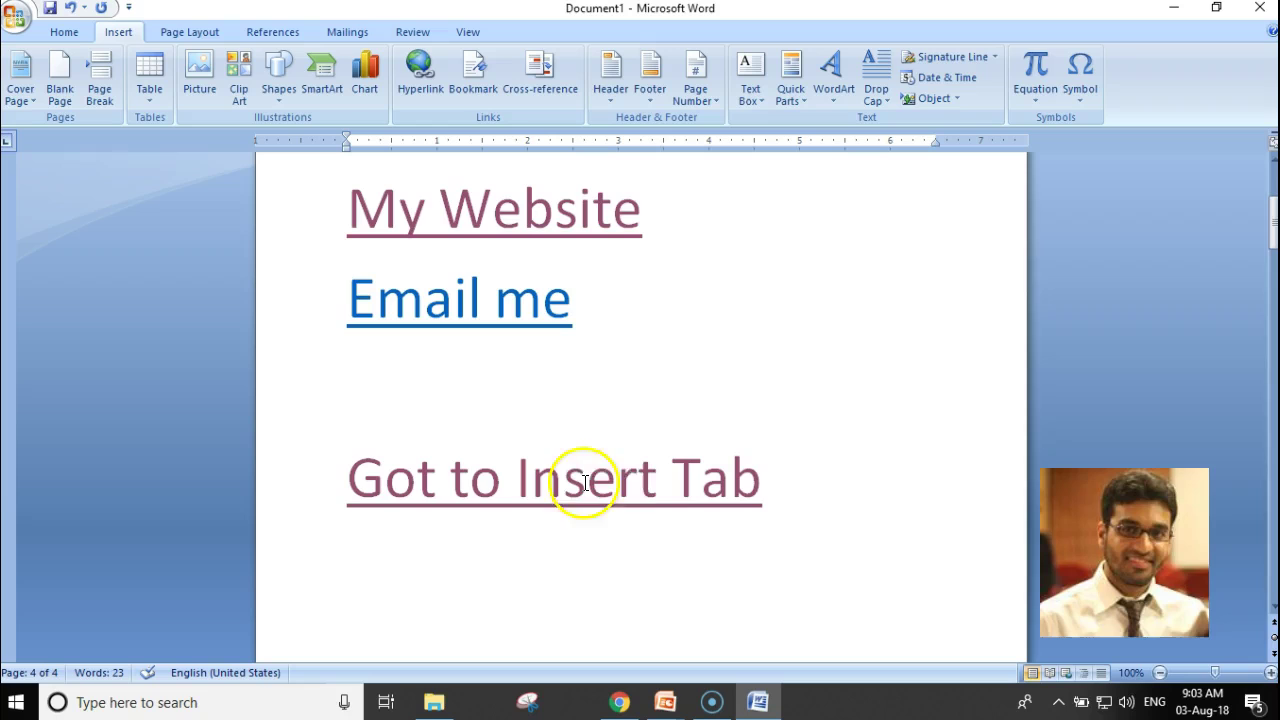
scroll(758, 484, down, 2)
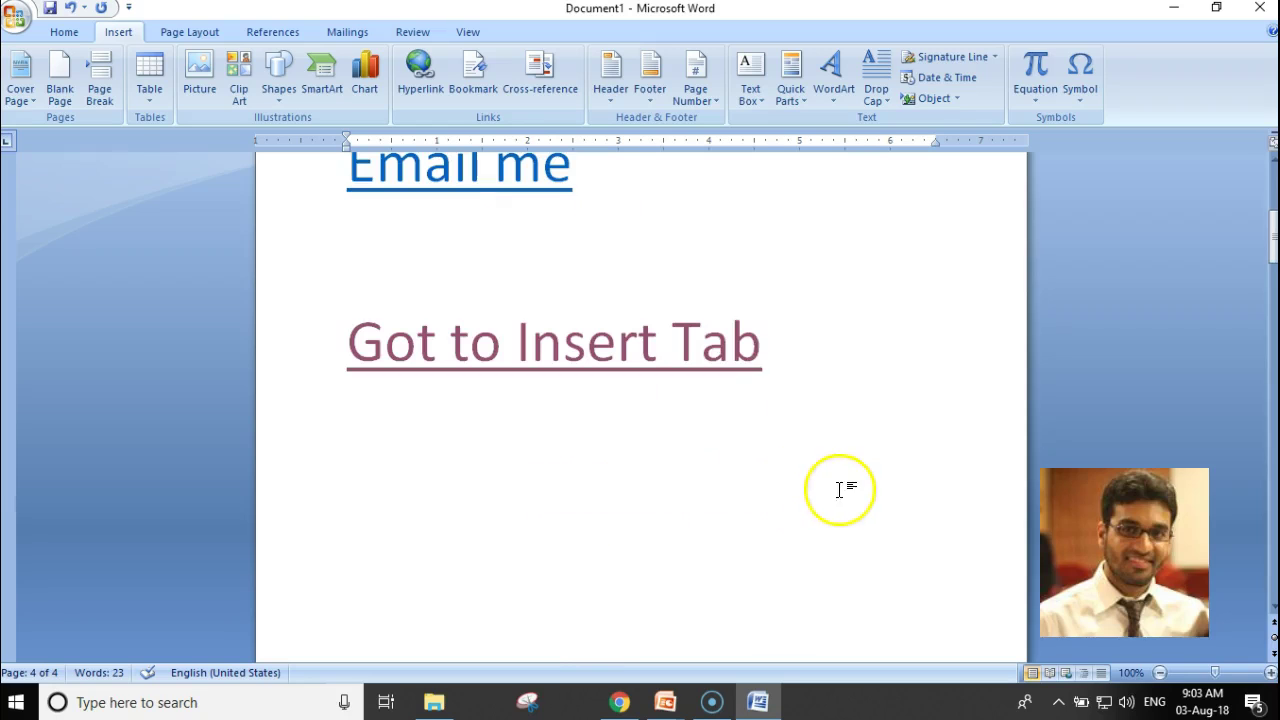
click(796, 372)
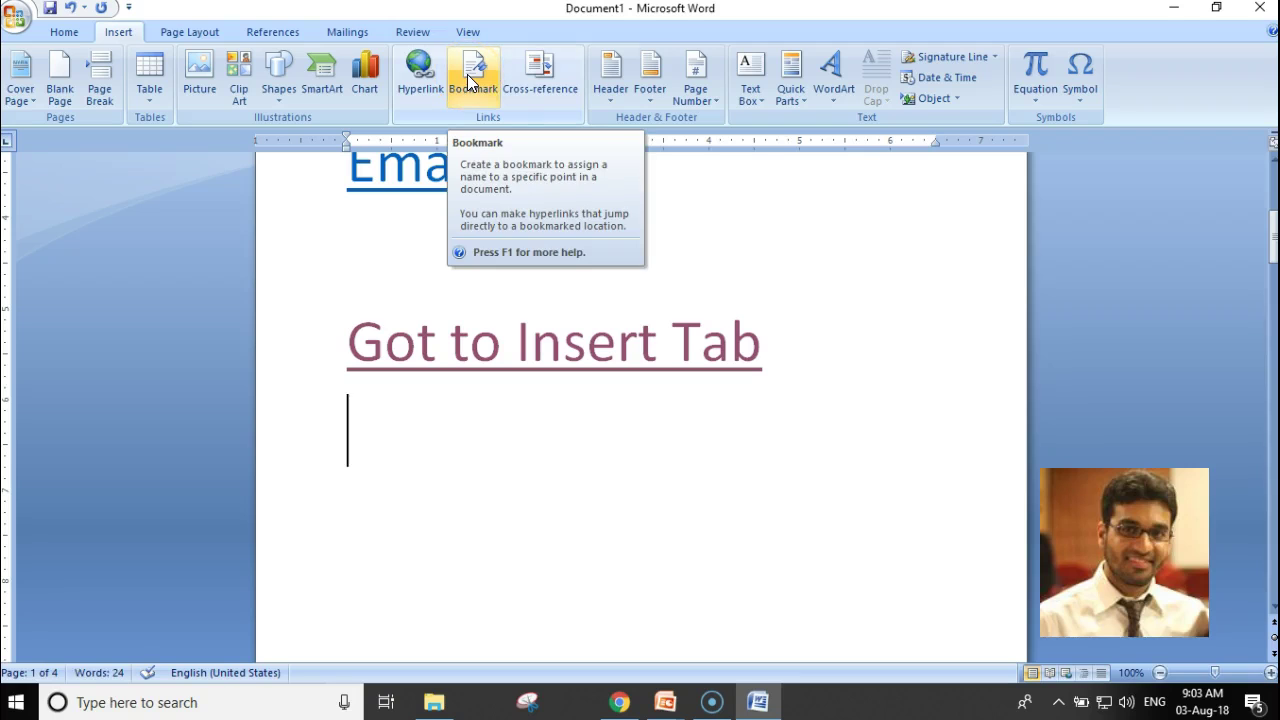
- Add blank lines after the page 4 'Insert Tab' heading to make room for 'Hyperlink'
scroll(526, 297, up, 1)
scroll(526, 343, down, 5)
scroll(502, 432, down, 7)
scroll(510, 438, down, 5)
scroll(512, 440, down, 5)
scroll(480, 380, down, 3)
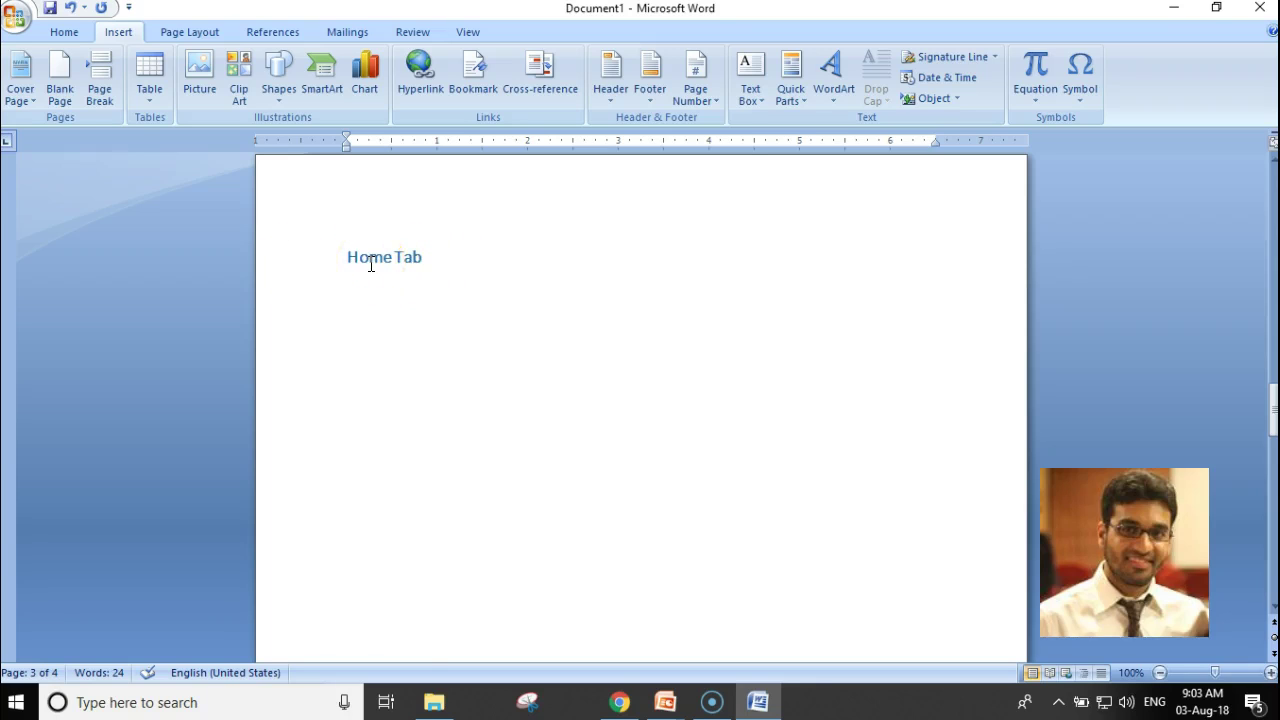
click(427, 400)
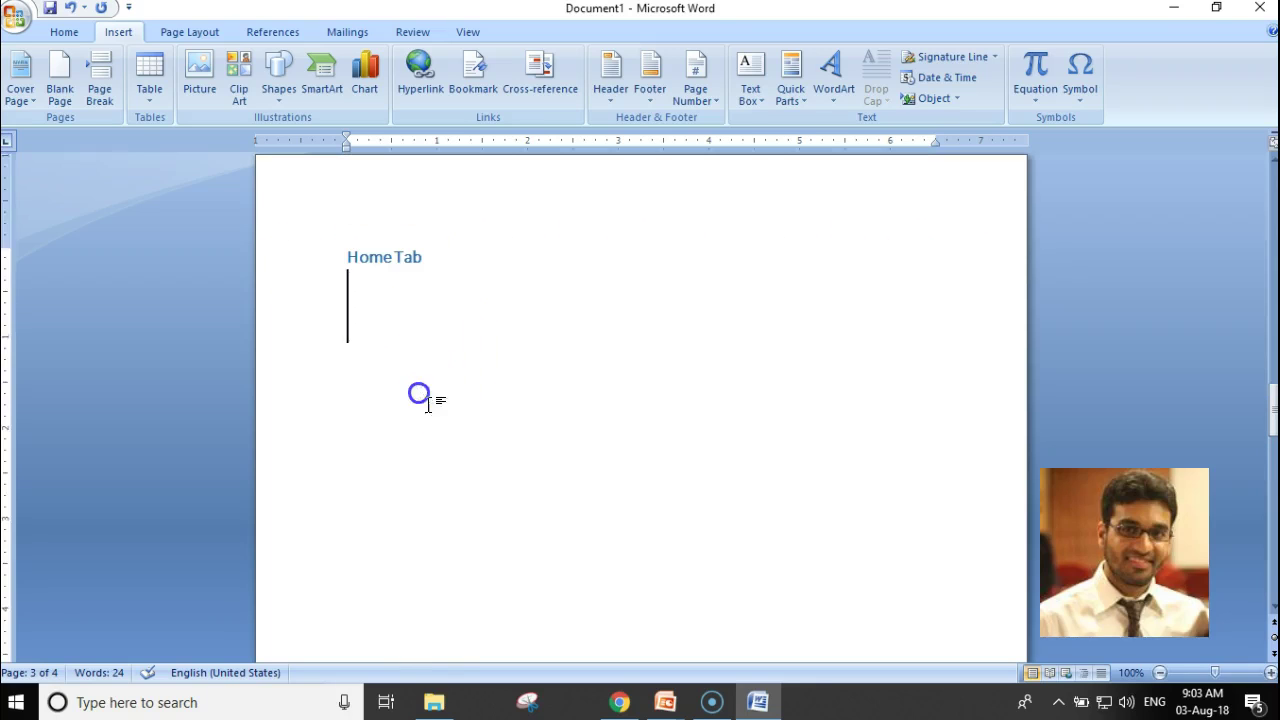
scroll(480, 410, down, 2)
scroll(500, 414, up, 5)
scroll(510, 412, up, 5)
scroll(510, 411, up, 3)
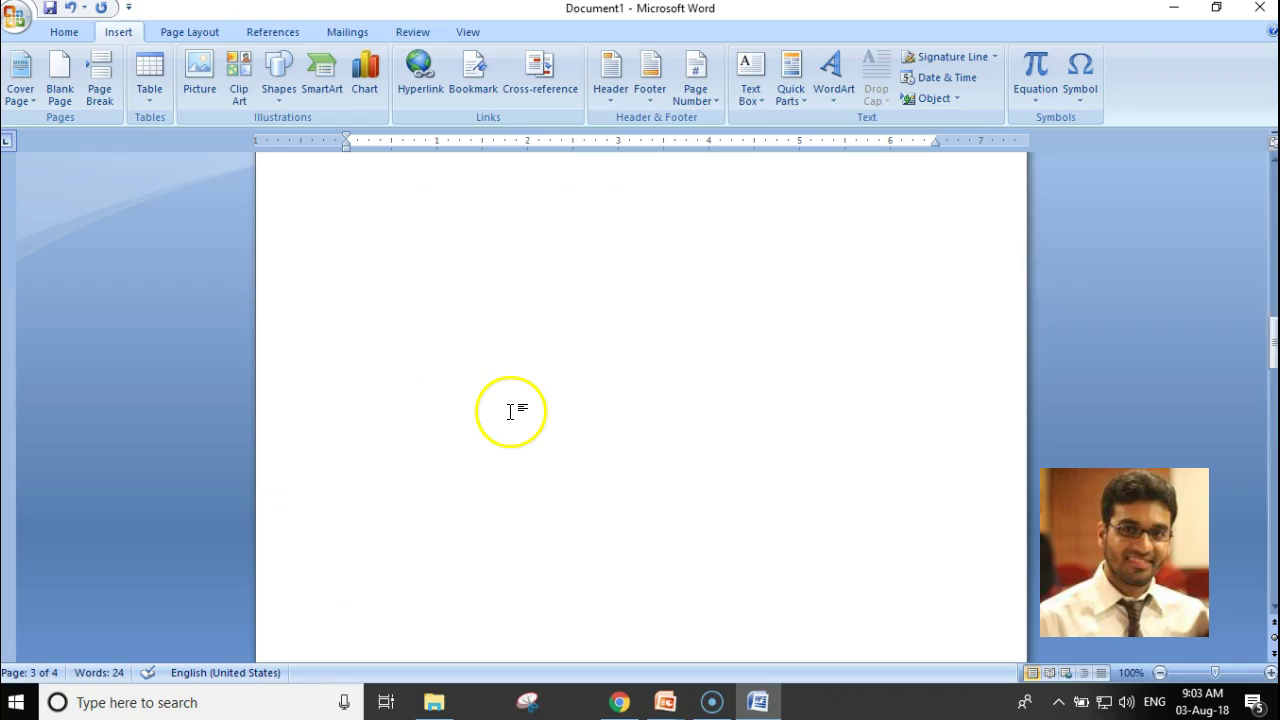
scroll(510, 411, up, 3)
scroll(550, 440, down, 10)
scroll(486, 437, down, 6)
scroll(483, 440, down, 5)
scroll(466, 363, down, 3)
click(457, 363)
click(450, 197)
key(Return)
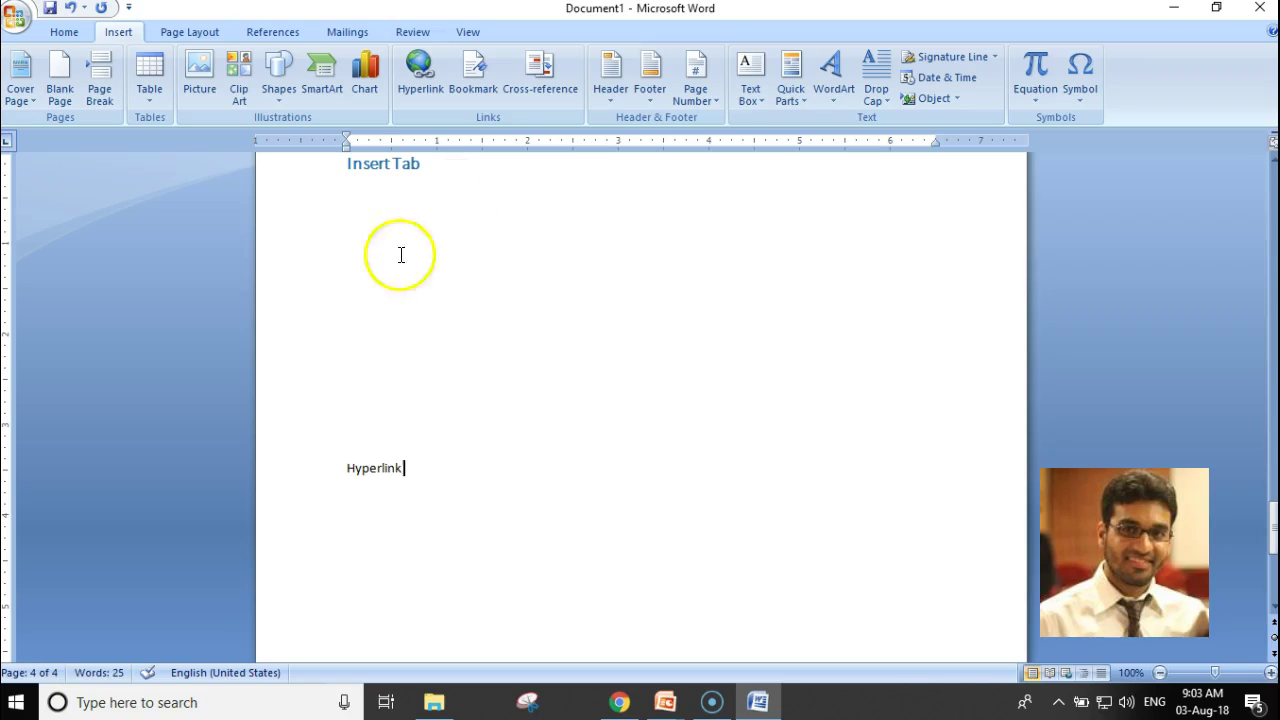
- Add a bookmark named 'Hyperlink' on the word 'Hyperlink' below Insert Tab
double_click(376, 468)
click(482, 89)
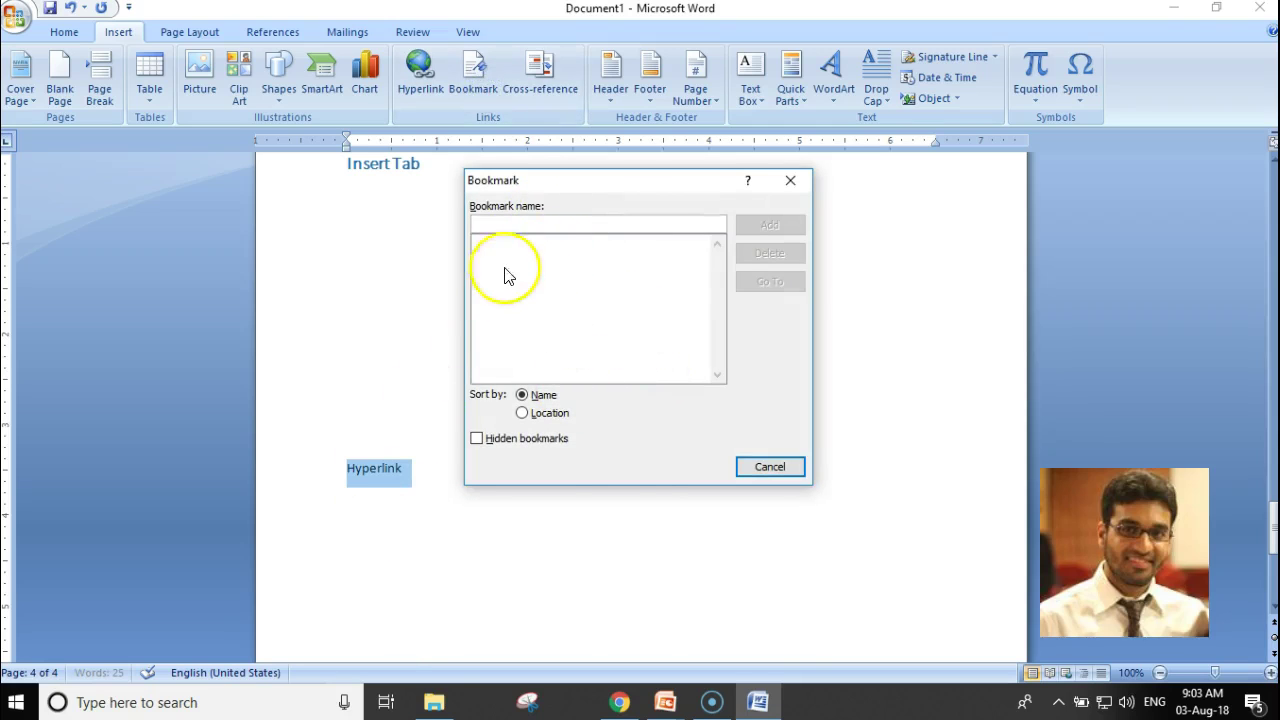
text(Hyperlink)
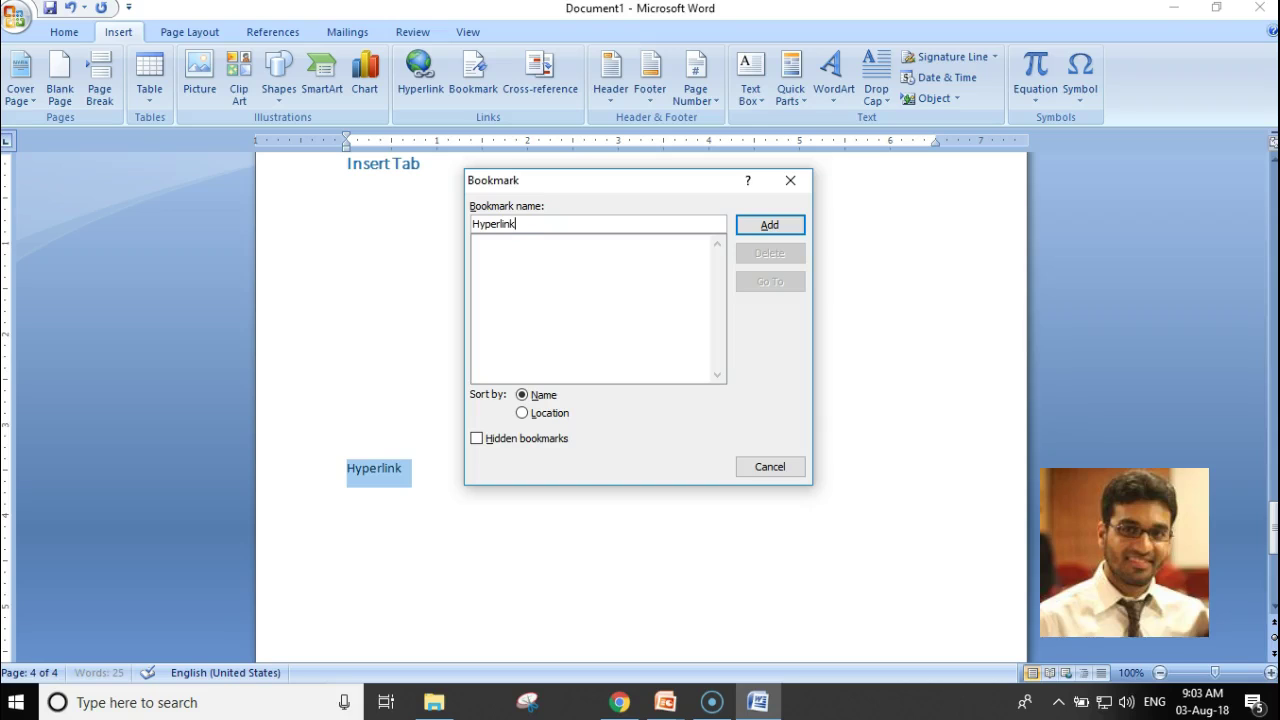
click(769, 226)
click(449, 466)
double_click(374, 466)
- Add a new line 'Go to HyperLink' below 'Got to Insert Tab'
scroll(615, 450, up, 5)
scroll(615, 450, up, 5)
right_click(615, 450)
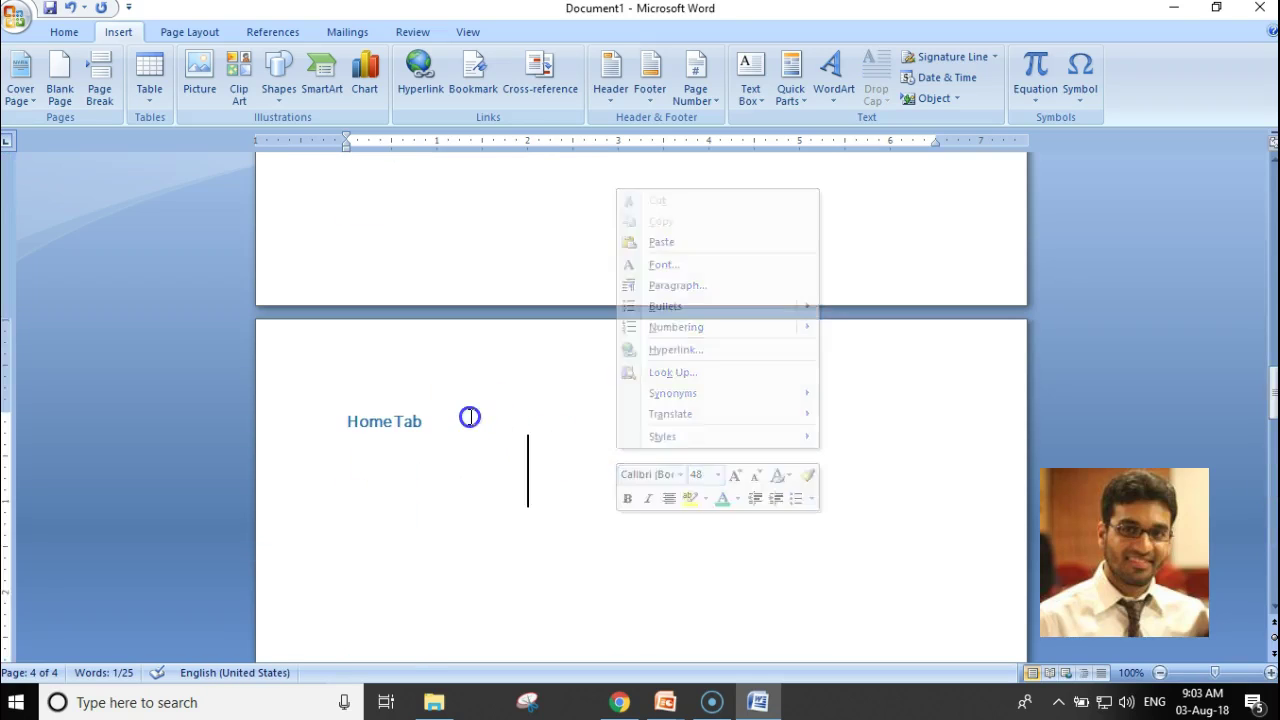
scroll(470, 417, up, 5)
scroll(470, 417, up, 5)
scroll(470, 417, up, 5)
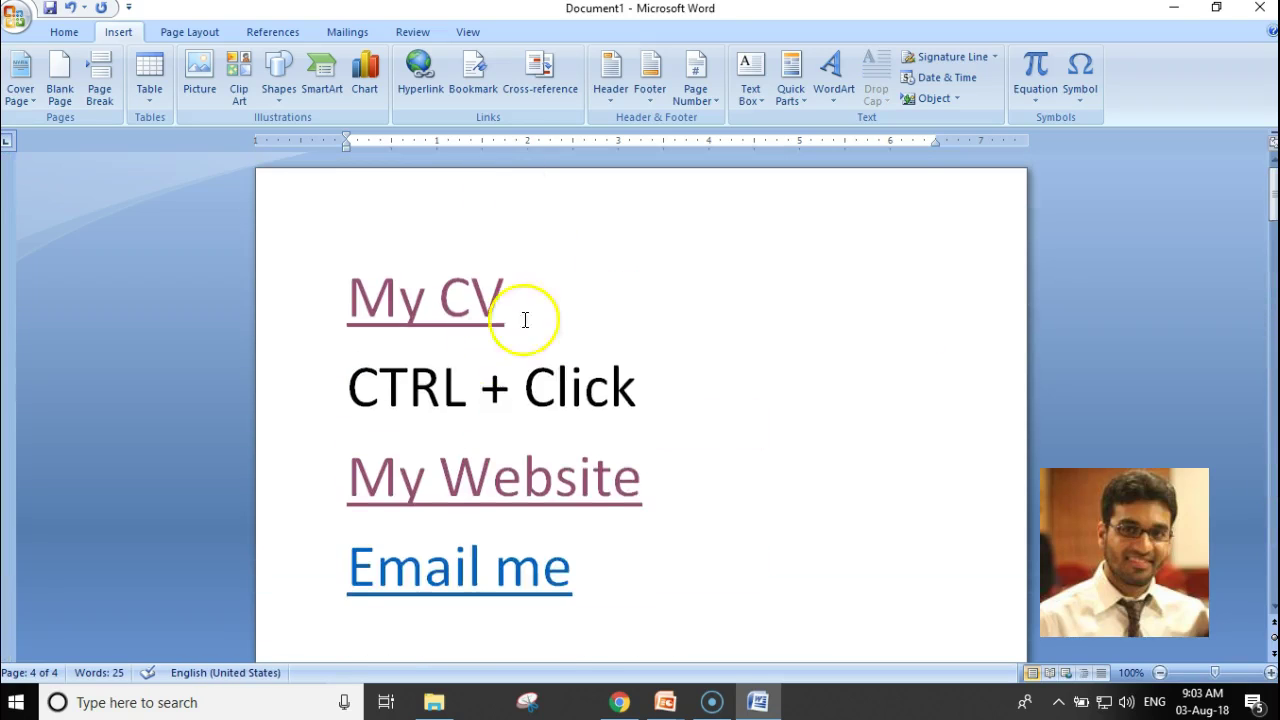
scroll(550, 400, down, 4)
scroll(634, 446, down, 2)
click(887, 409)
key(Return)
text(Go to HyperLink)
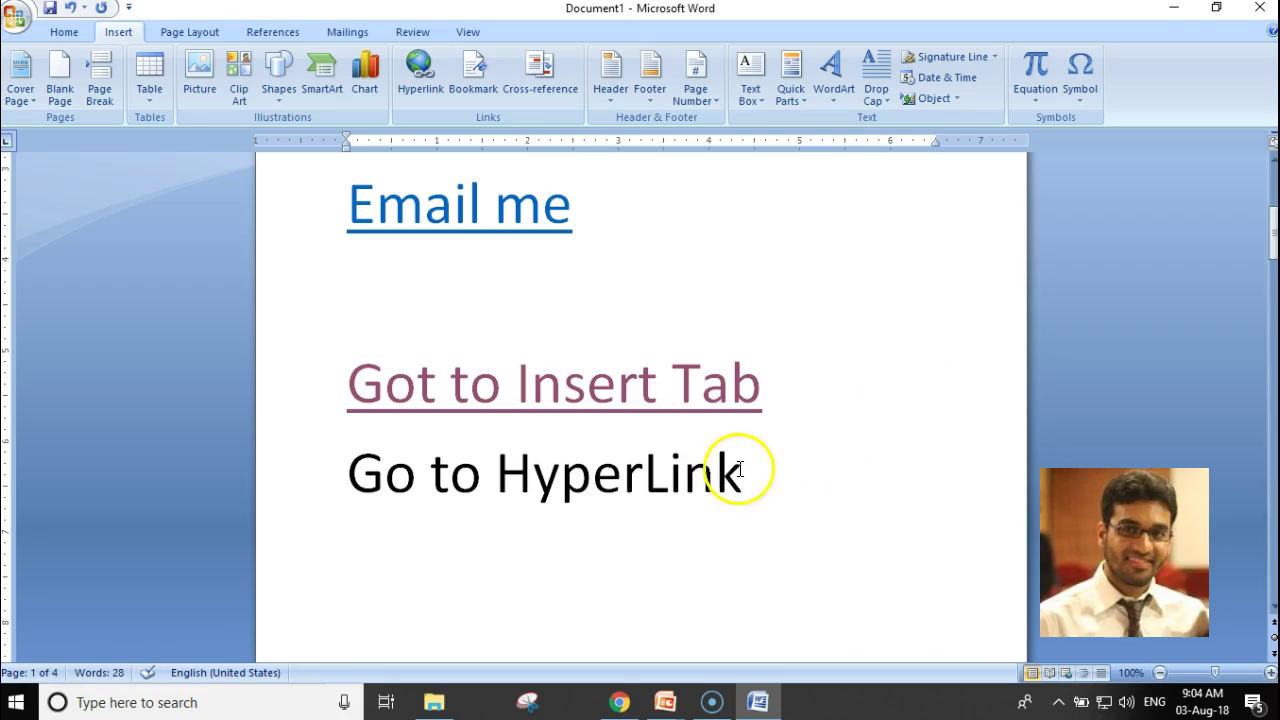
- Link 'Go to HyperLink' to the 'Hyperlink' bookmark
click(271, 471)
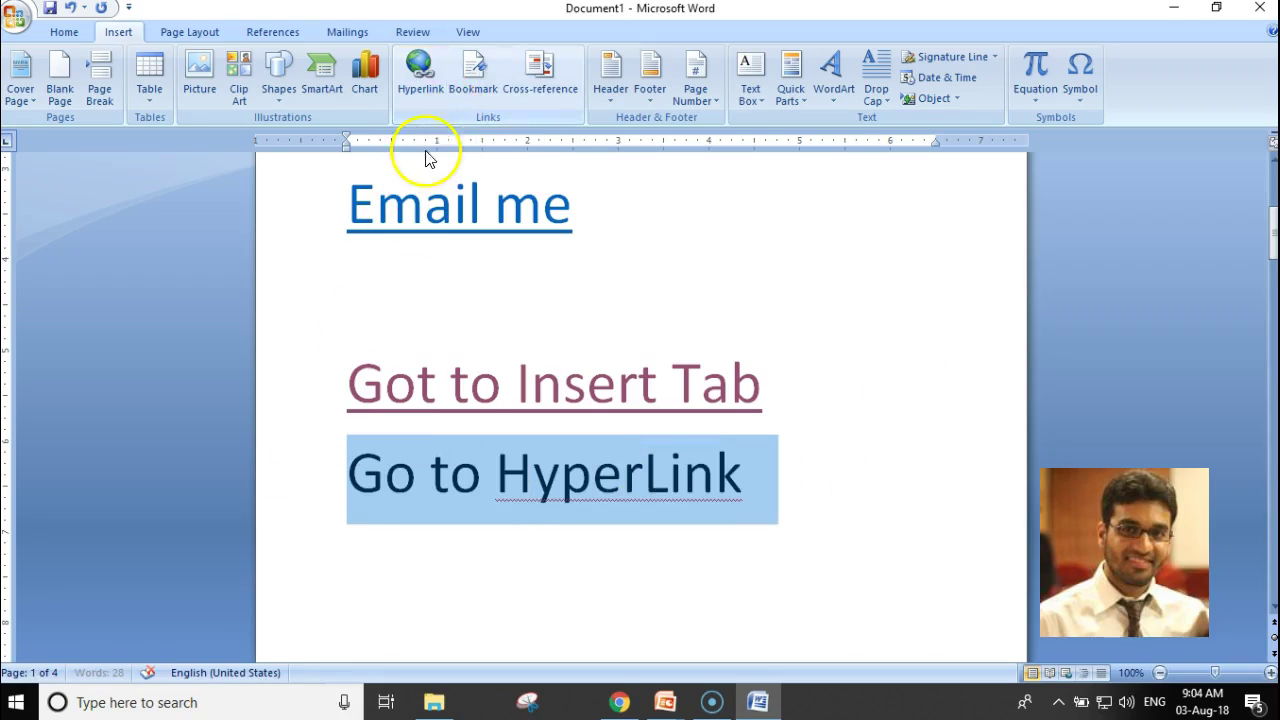
click(425, 88)
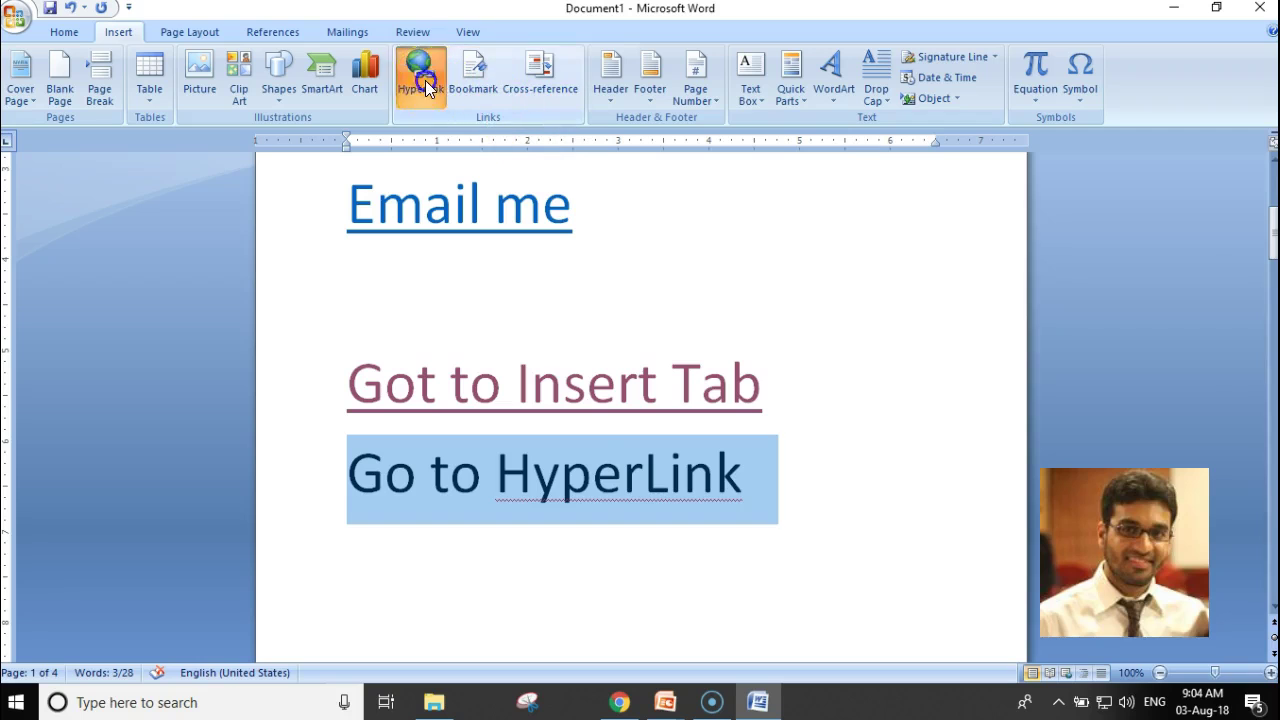
click(757, 324)
click(1086, 448)
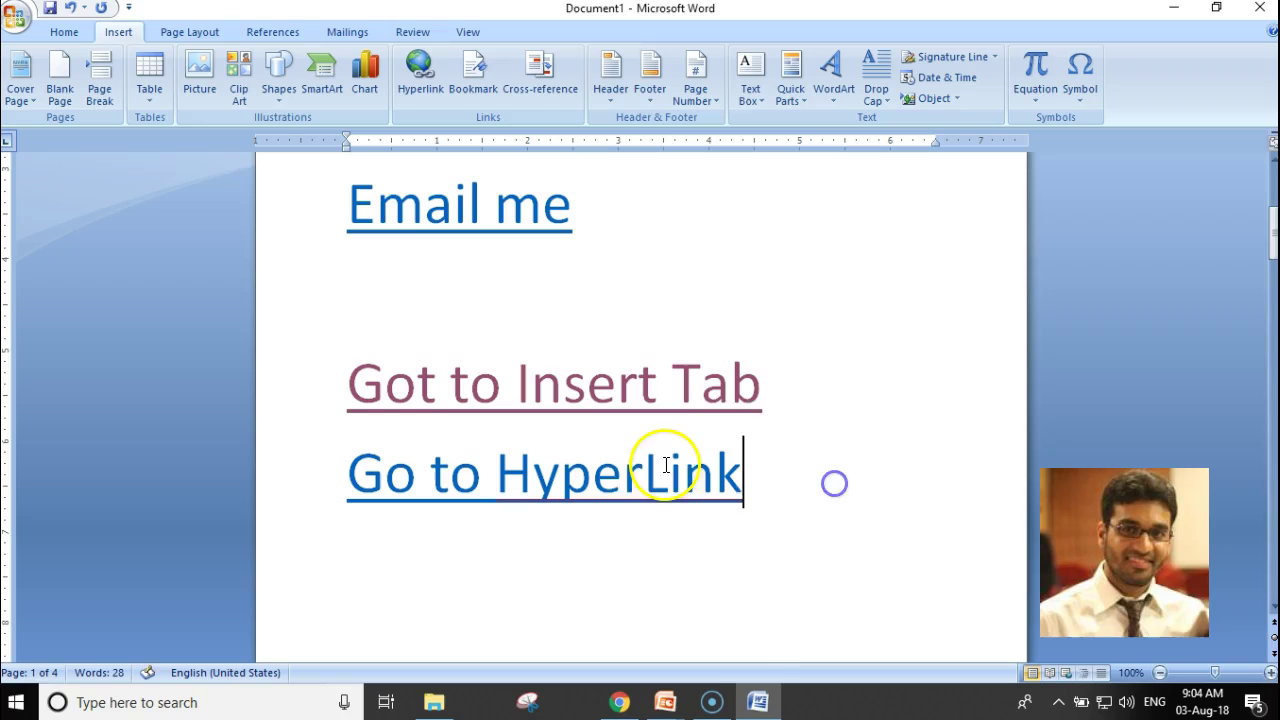
- Follow 'Go to HyperLink' to the bookmarked word on the last page
ctrl+click(643, 484)
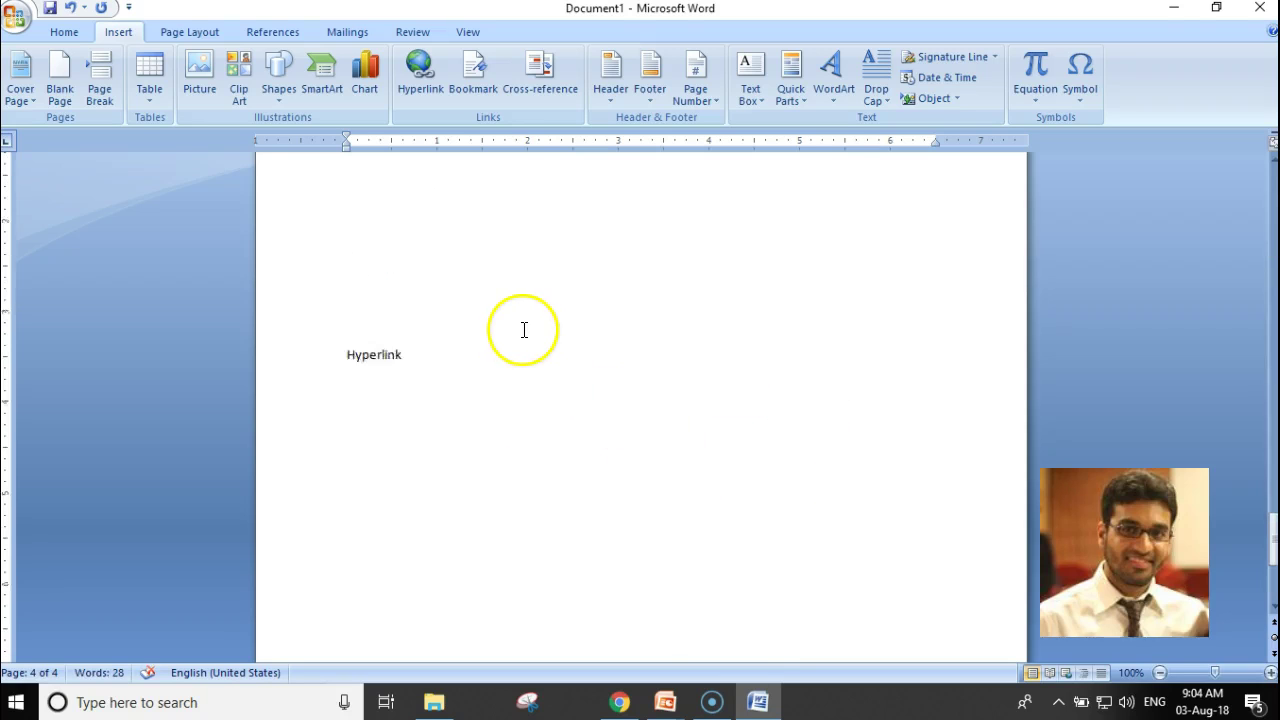
scroll(522, 330, up, 5)
scroll(522, 330, down, 2)
scroll(528, 331, down, 3)
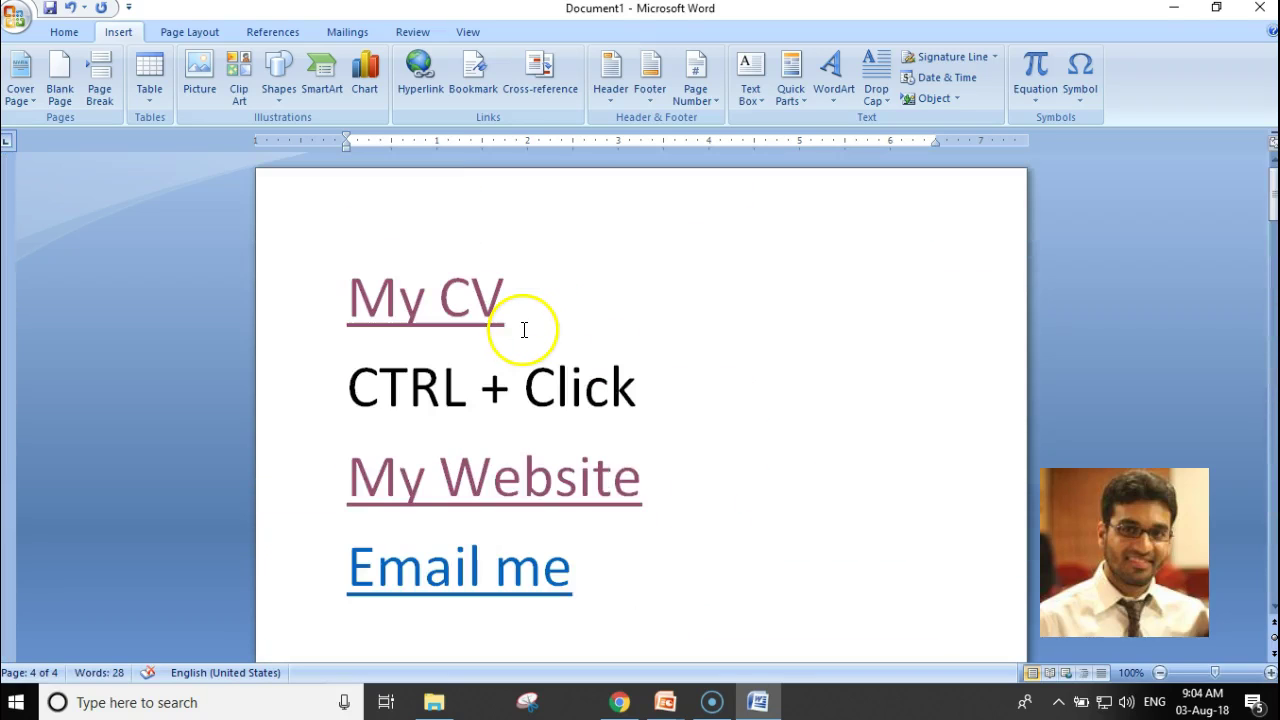
scroll(578, 207, down, 3)
scroll(563, 306, down, 3)
scroll(569, 331, down, 3)
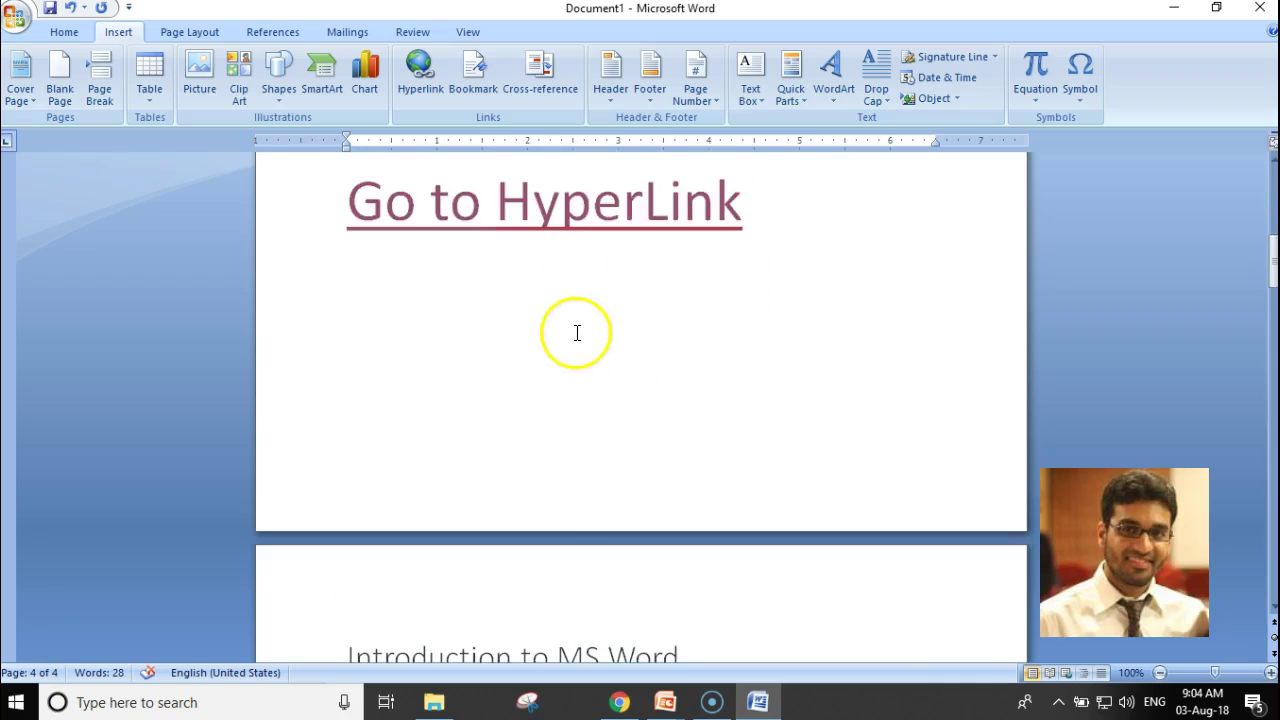
scroll(551, 266, down, 4)
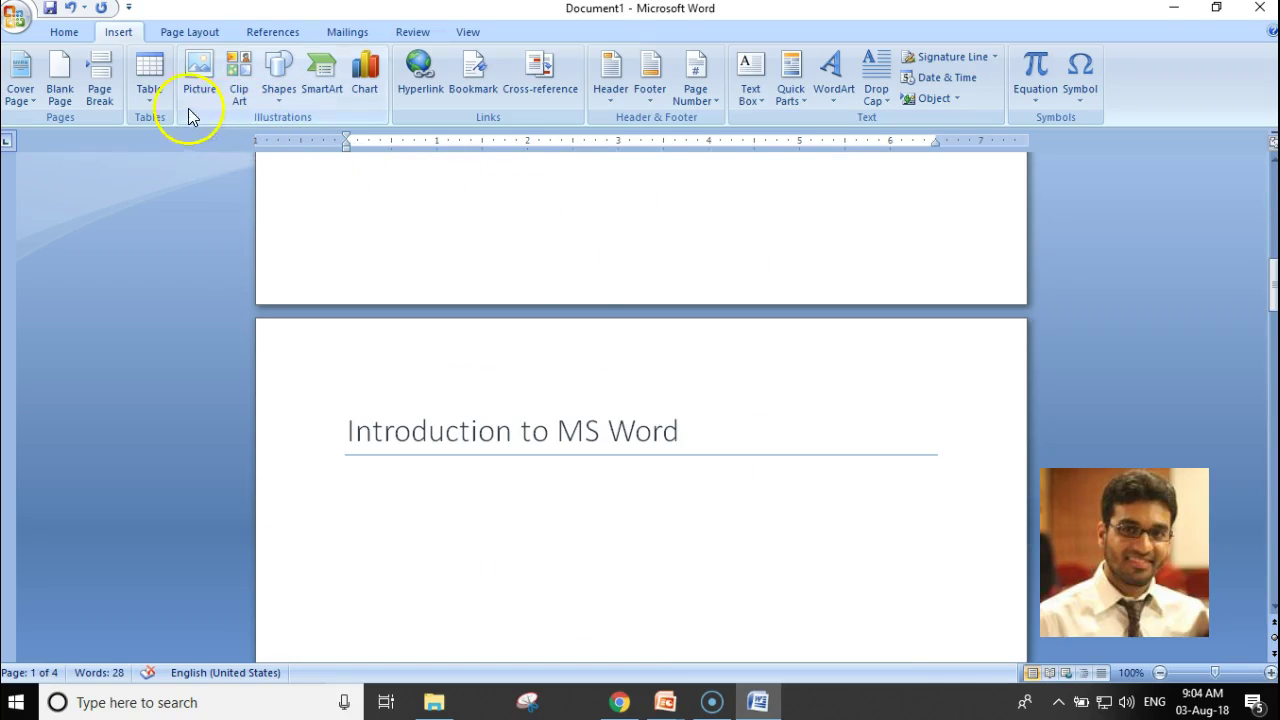
scroll(706, 449, down, 1)
scroll(697, 477, down, 5)
scroll(697, 477, down, 3)
scroll(691, 480, down, 3)
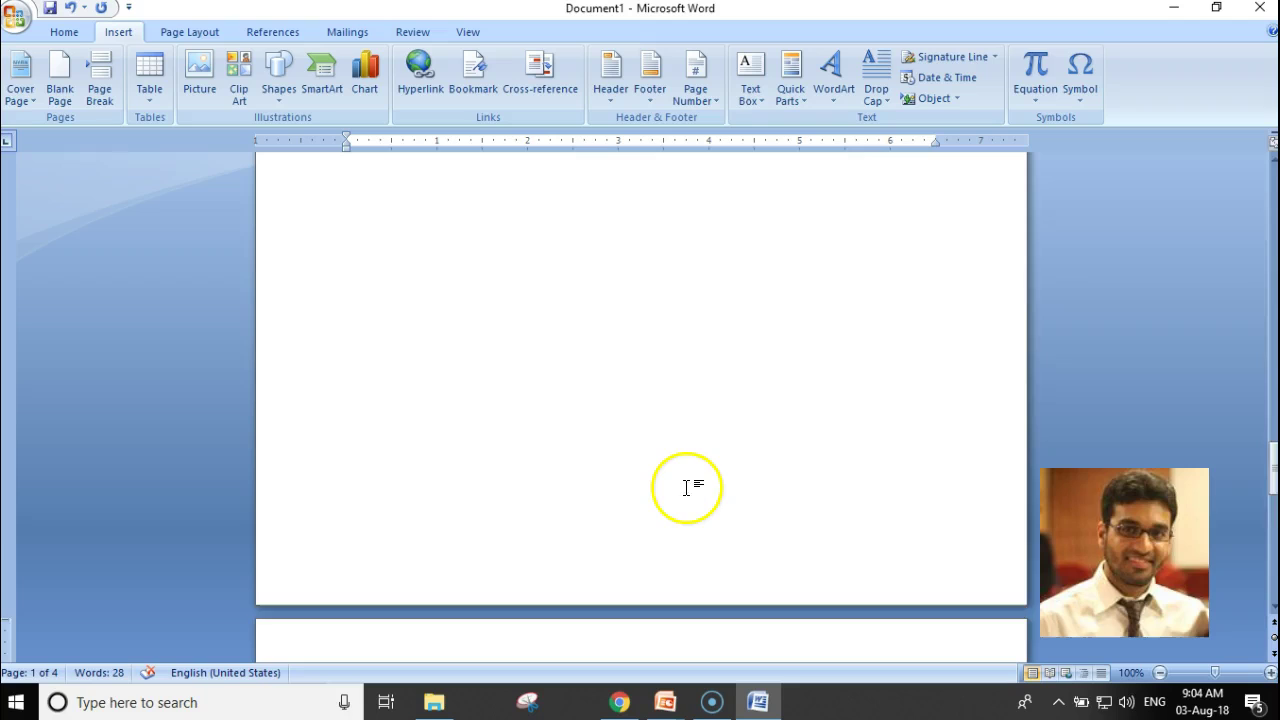
scroll(691, 483, down, 3)
scroll(546, 494, down, 3)
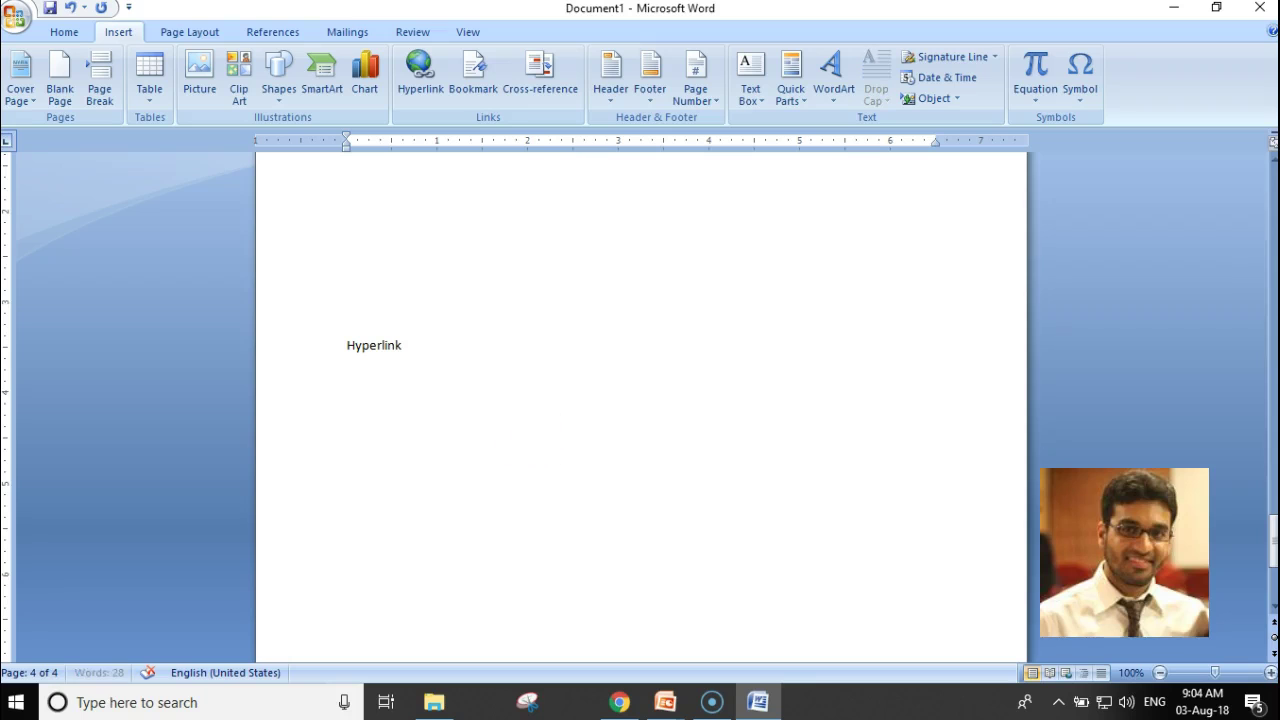
- Insert a two-column table below 'Hyperlink' and start a caption for it
click(148, 100)
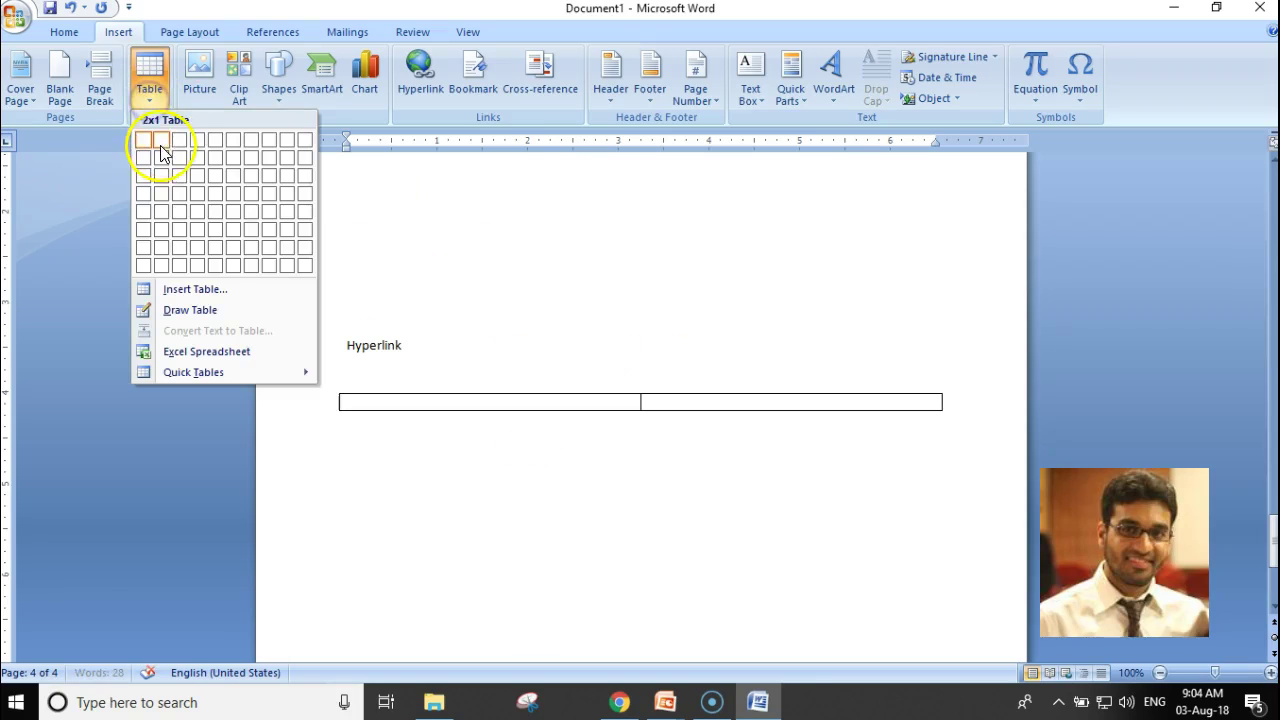
click(167, 158)
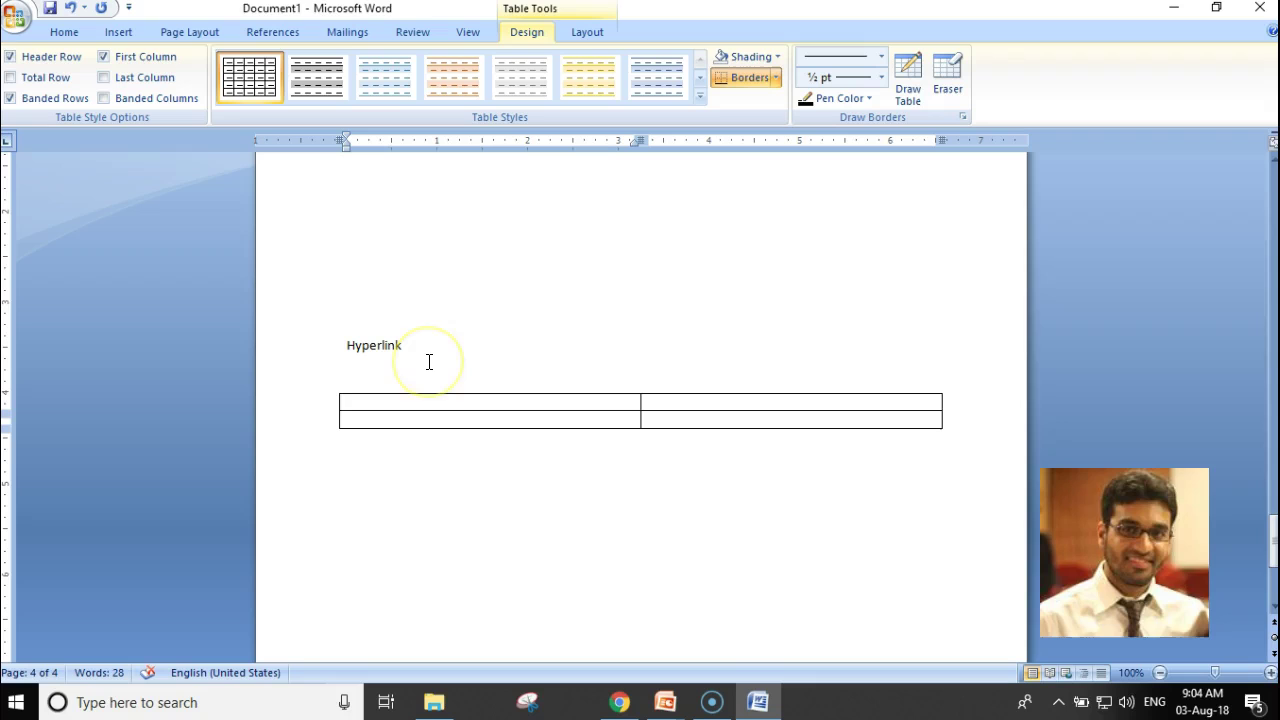
click(423, 405)
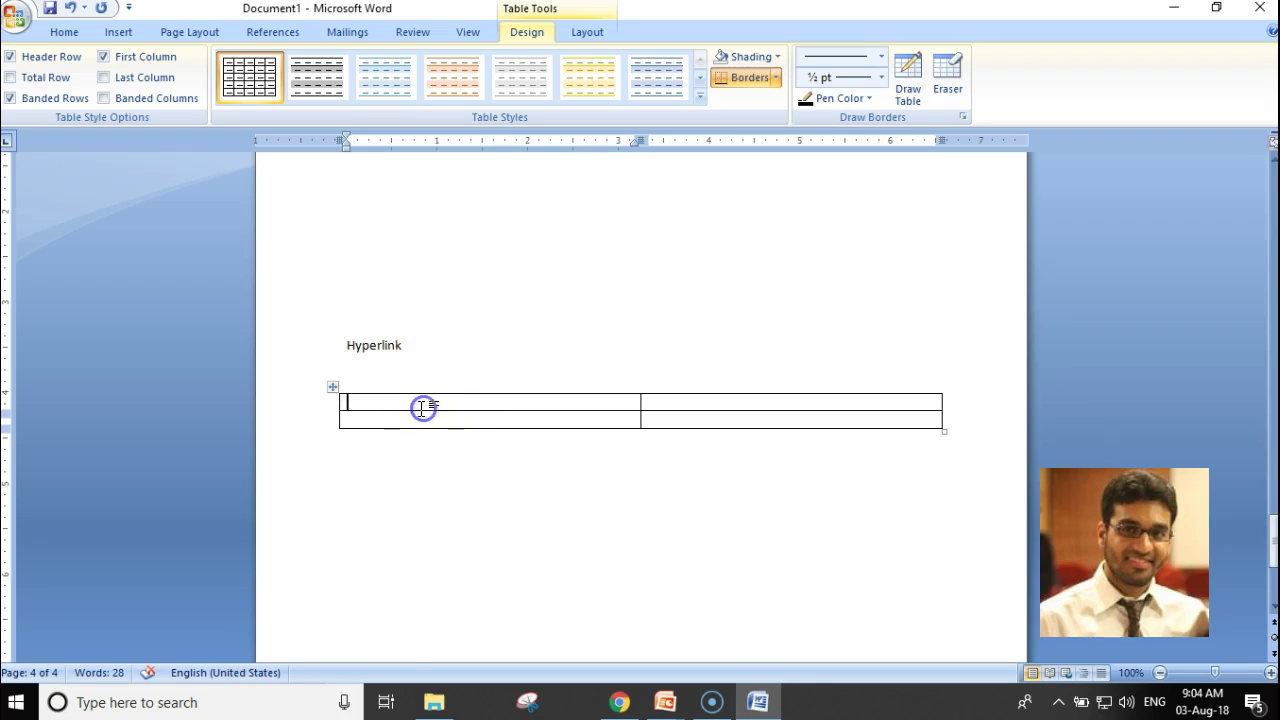
click(333, 387)
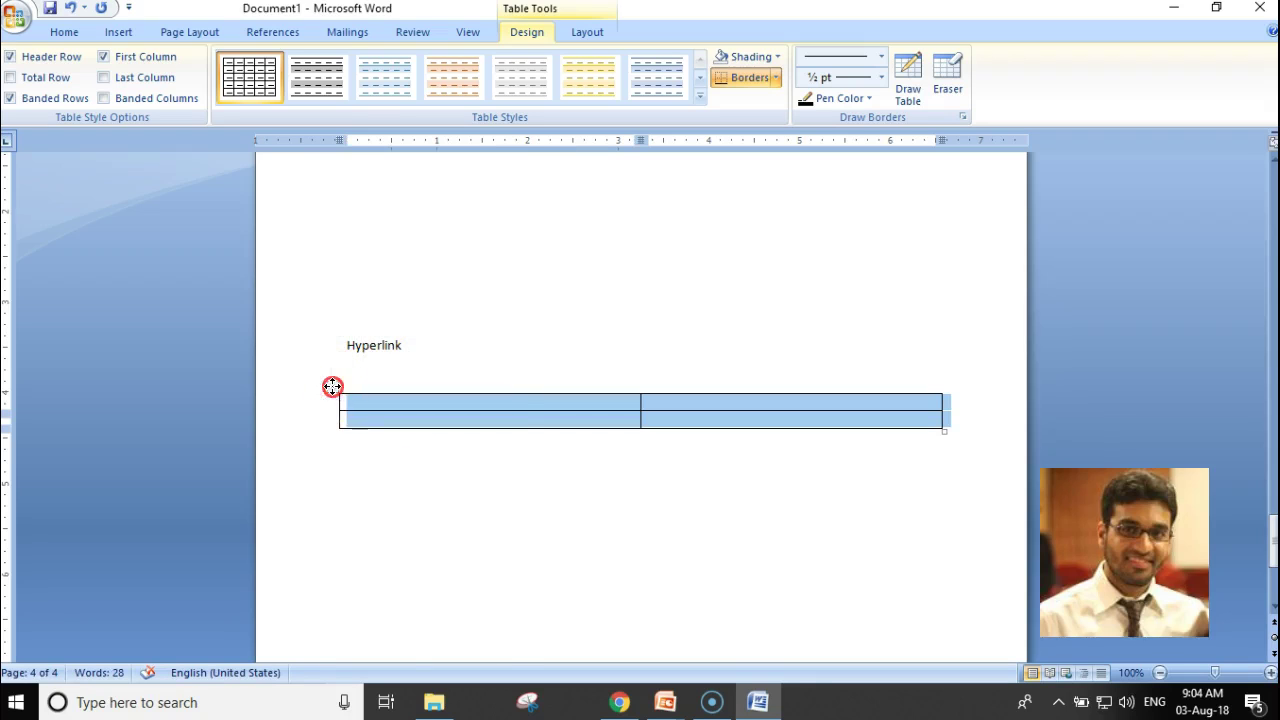
right_click(333, 388)
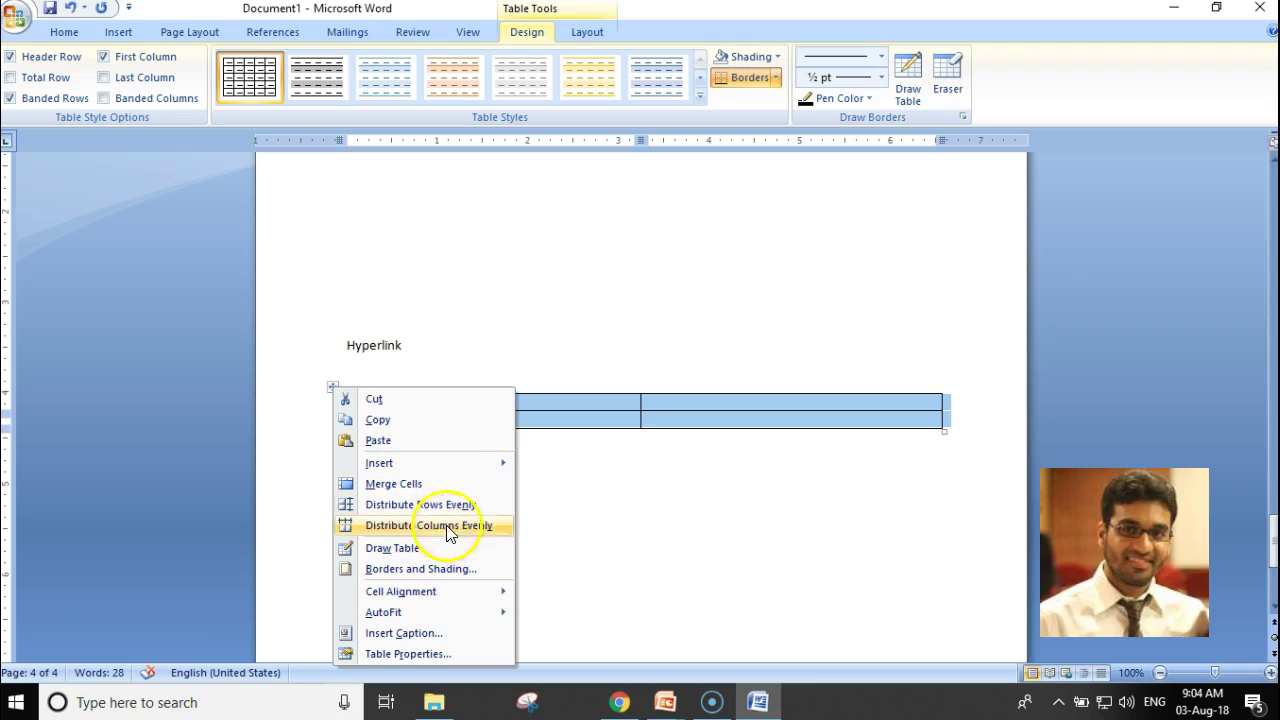
click(450, 634)
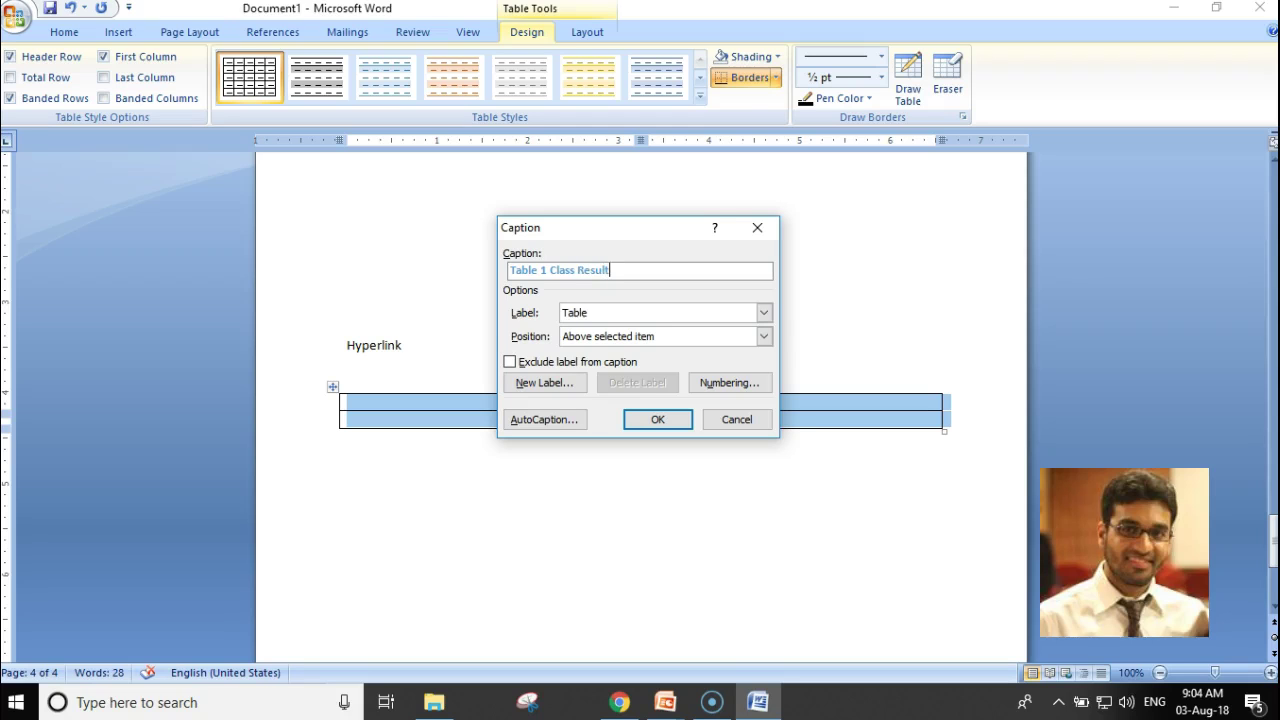
- Confirm the caption 'Table 1 Class Result' above the table
click(668, 418)
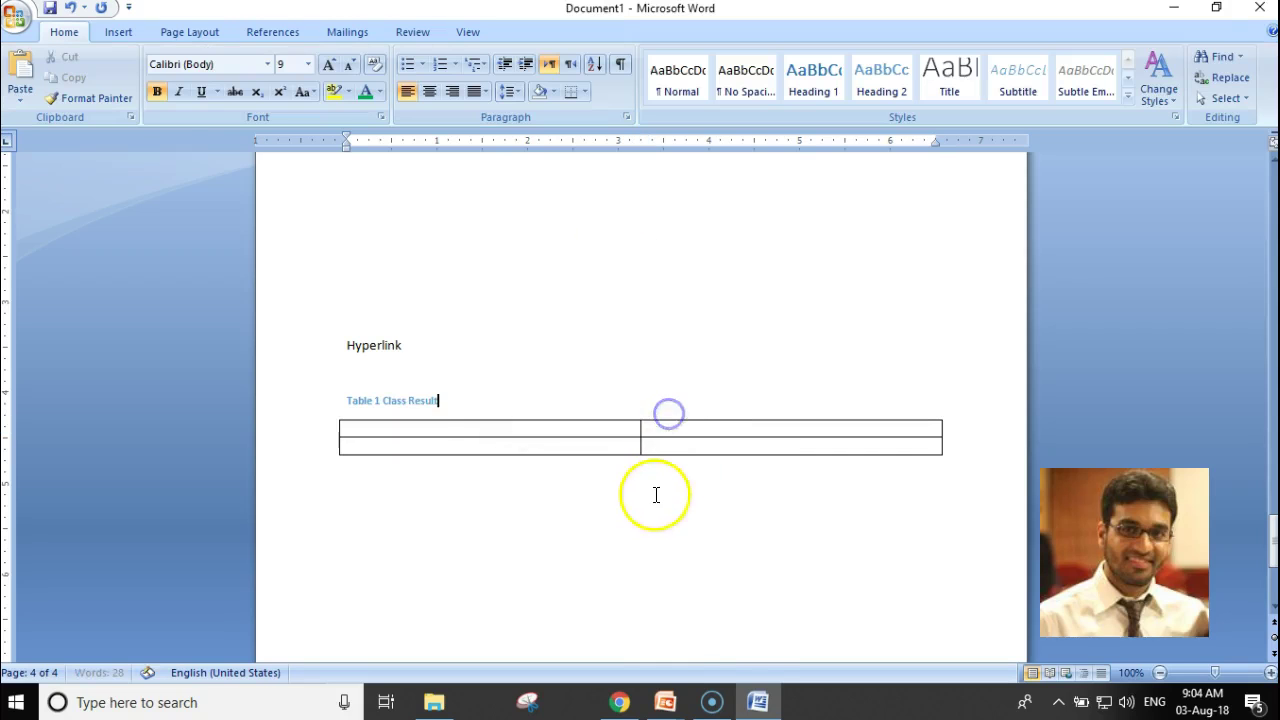
double_click(393, 400)
scroll(571, 471, up, 3)
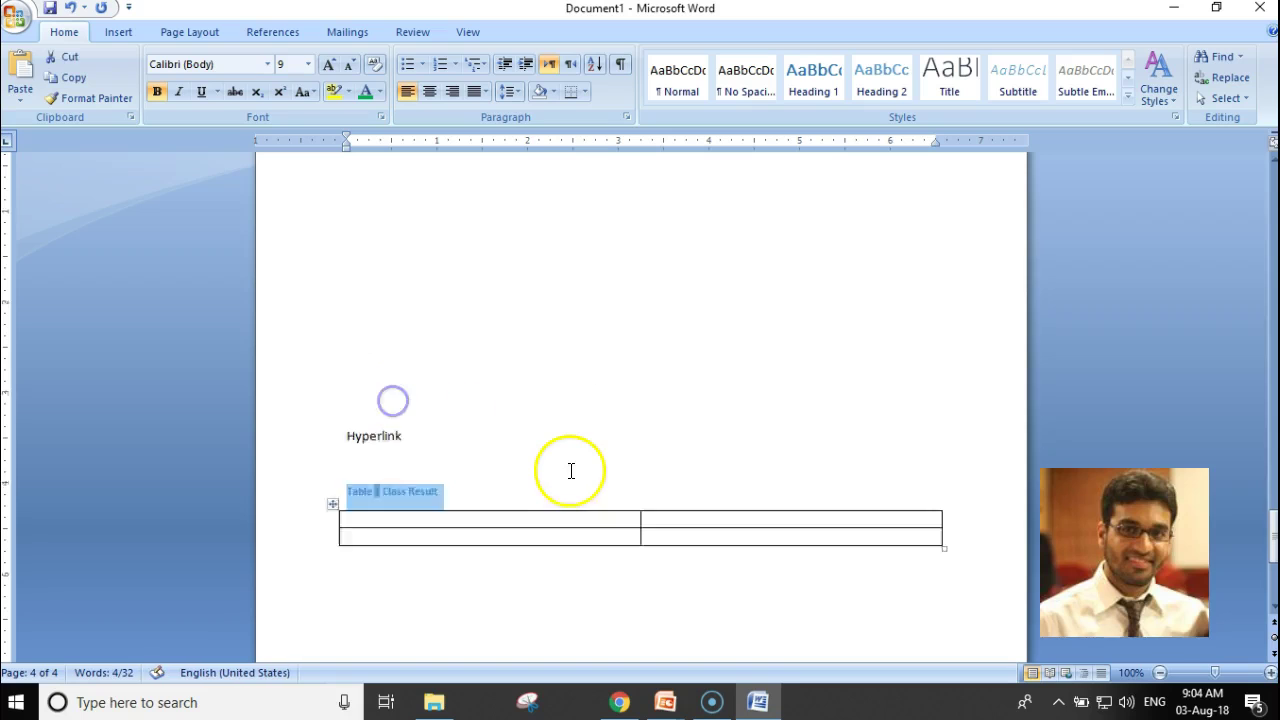
scroll(571, 471, up, 5)
scroll(571, 471, up, 5)
scroll(571, 471, up, 5)
scroll(571, 471, up, 3)
scroll(575, 478, down, 1)
scroll(590, 488, down, 3)
click(524, 413)
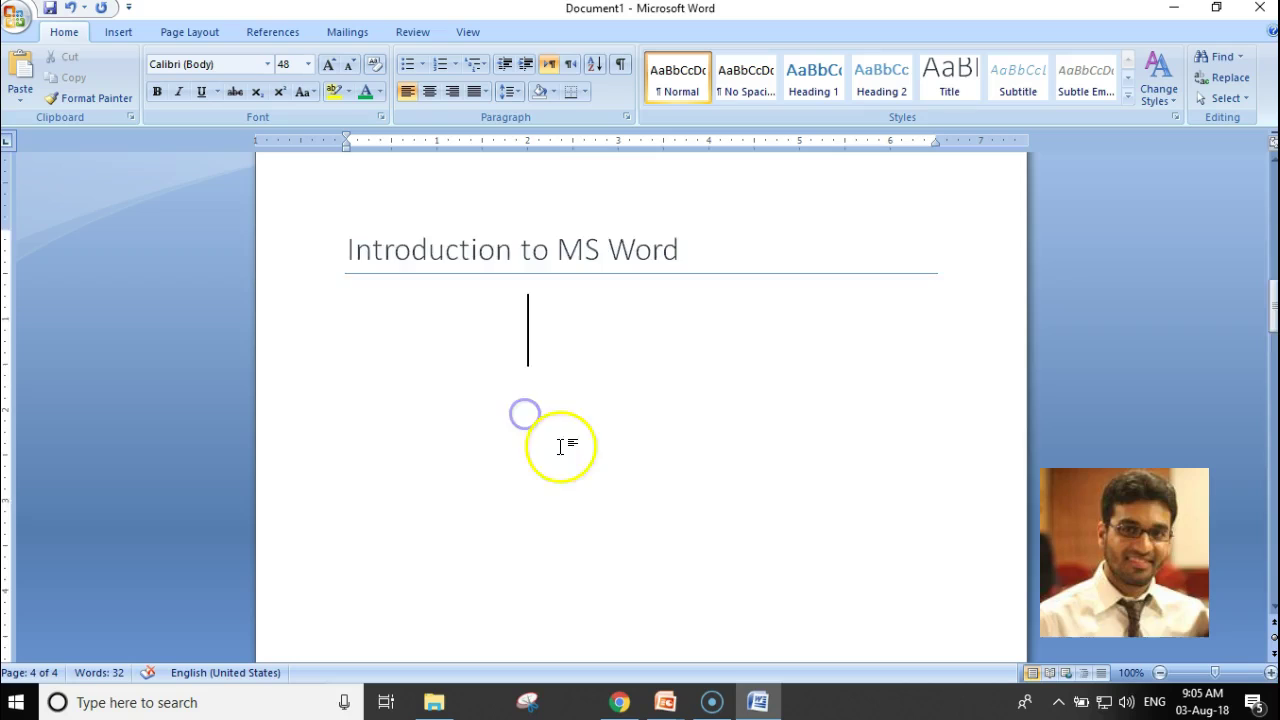
- Insert a Table cross-reference to 'Table 1 Class Result' after 'As shown in'
scroll(491, 449, down, 2)
scroll(491, 449, up, 2)
scroll(486, 452, up, 5)
scroll(486, 452, up, 2)
click(428, 461)
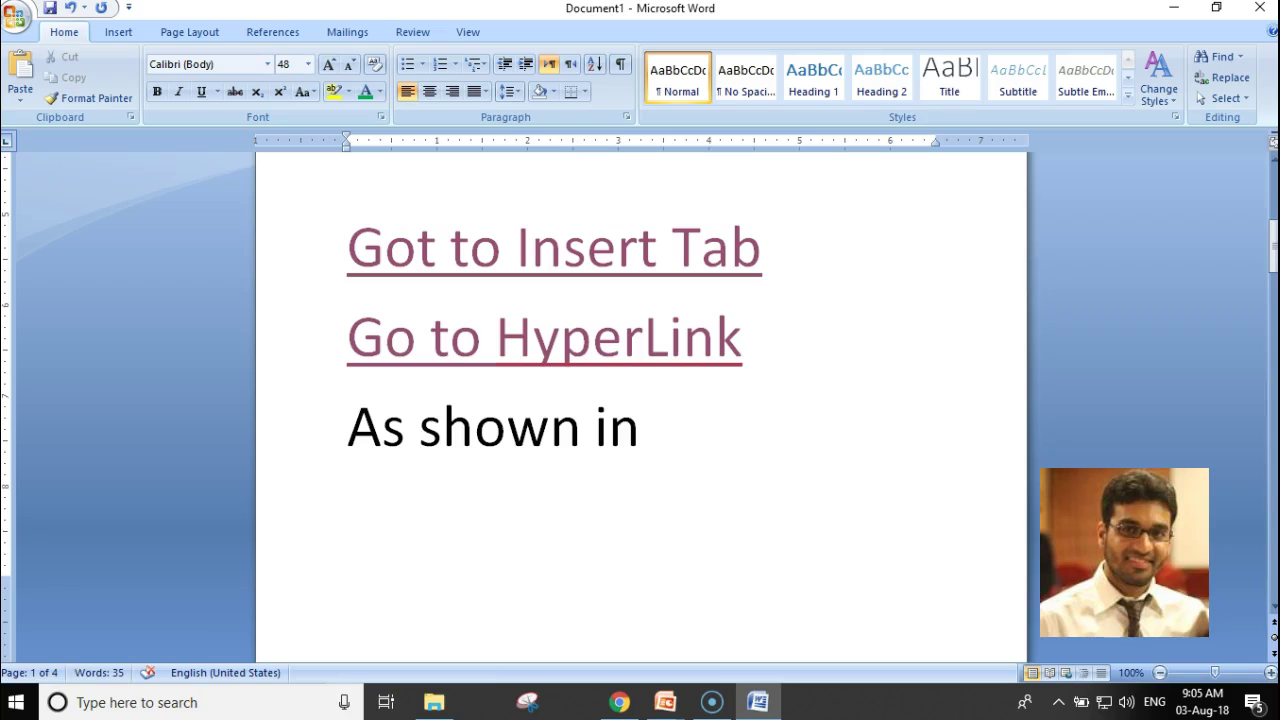
click(125, 31)
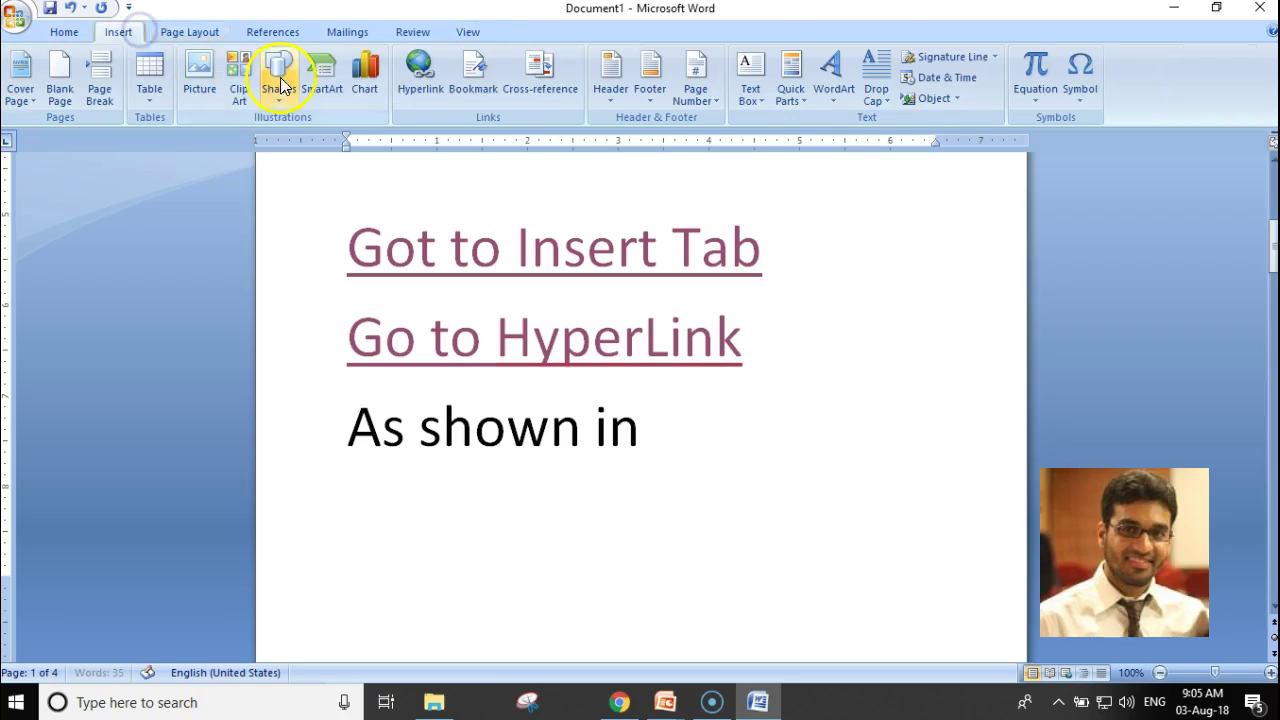
click(526, 85)
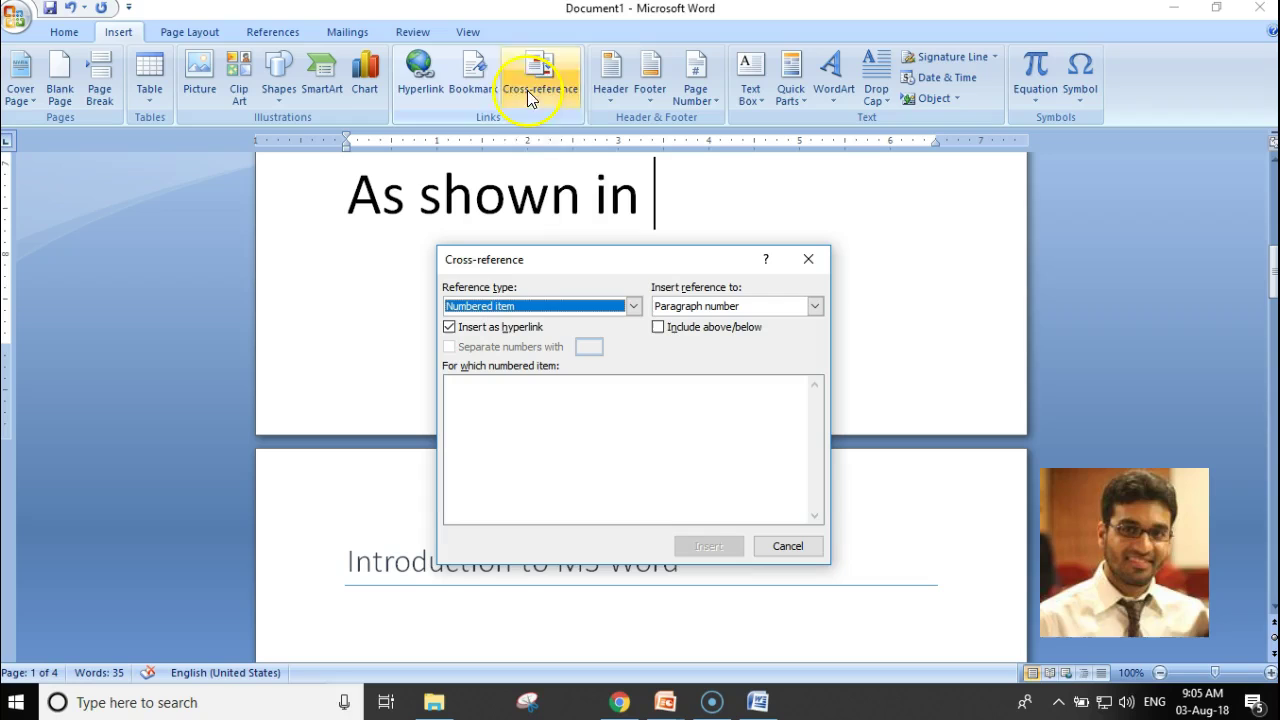
click(628, 305)
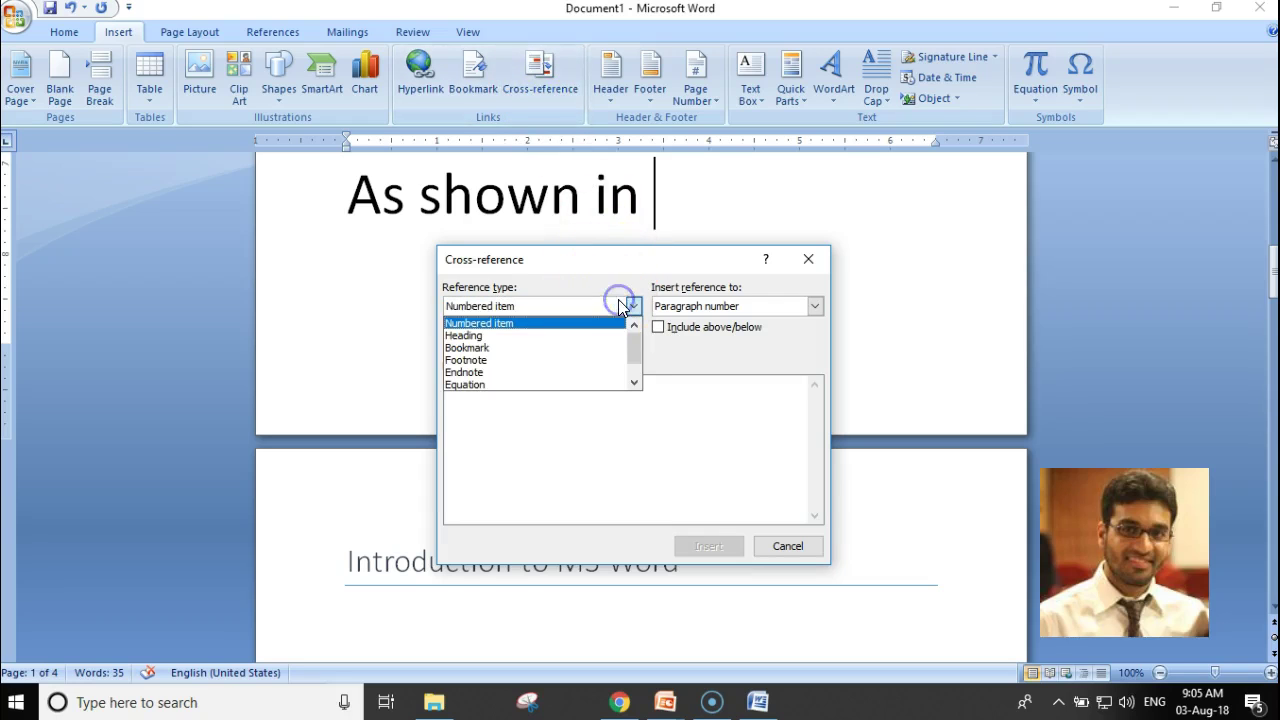
scroll(596, 372, down, 1)
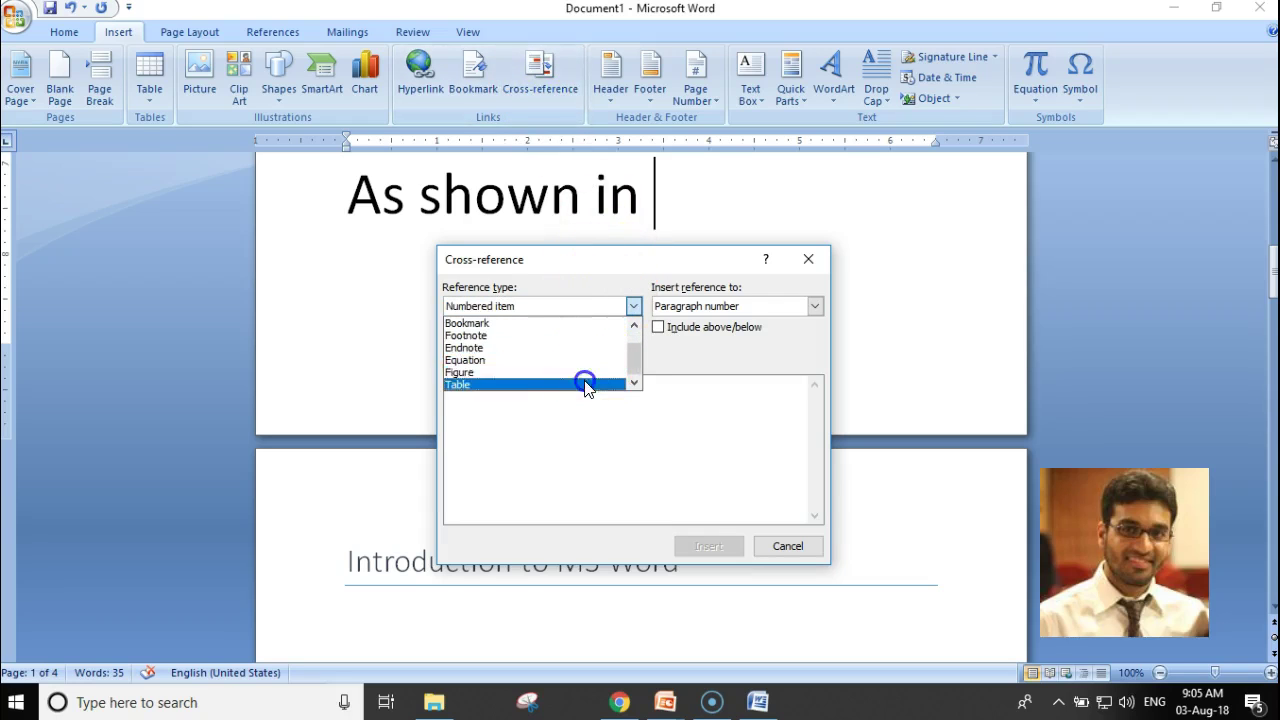
click(585, 383)
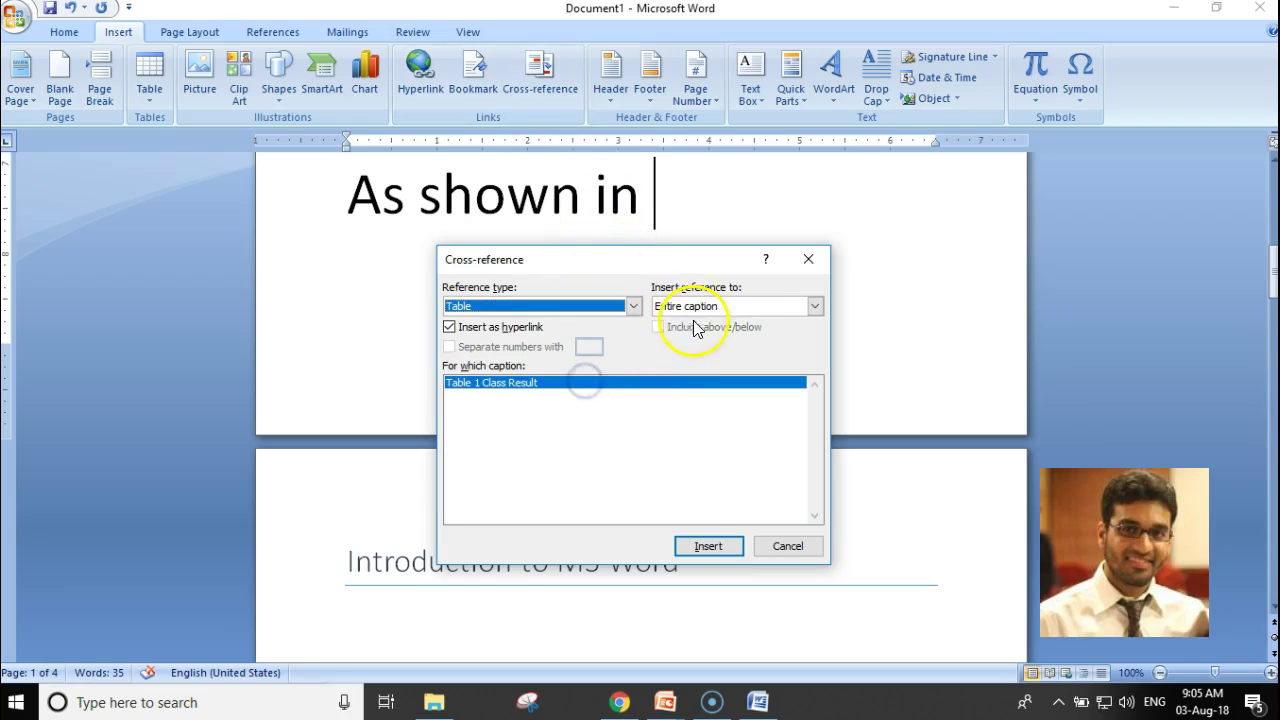
click(519, 388)
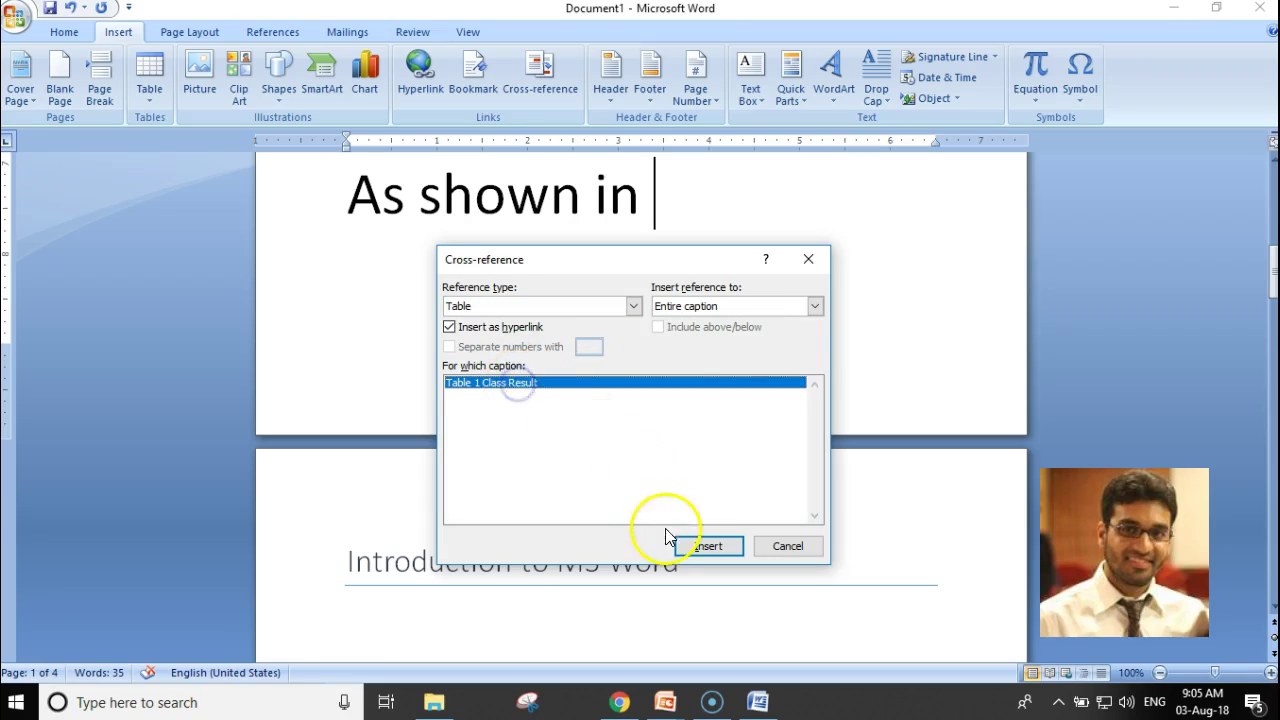
click(686, 543)
click(780, 548)
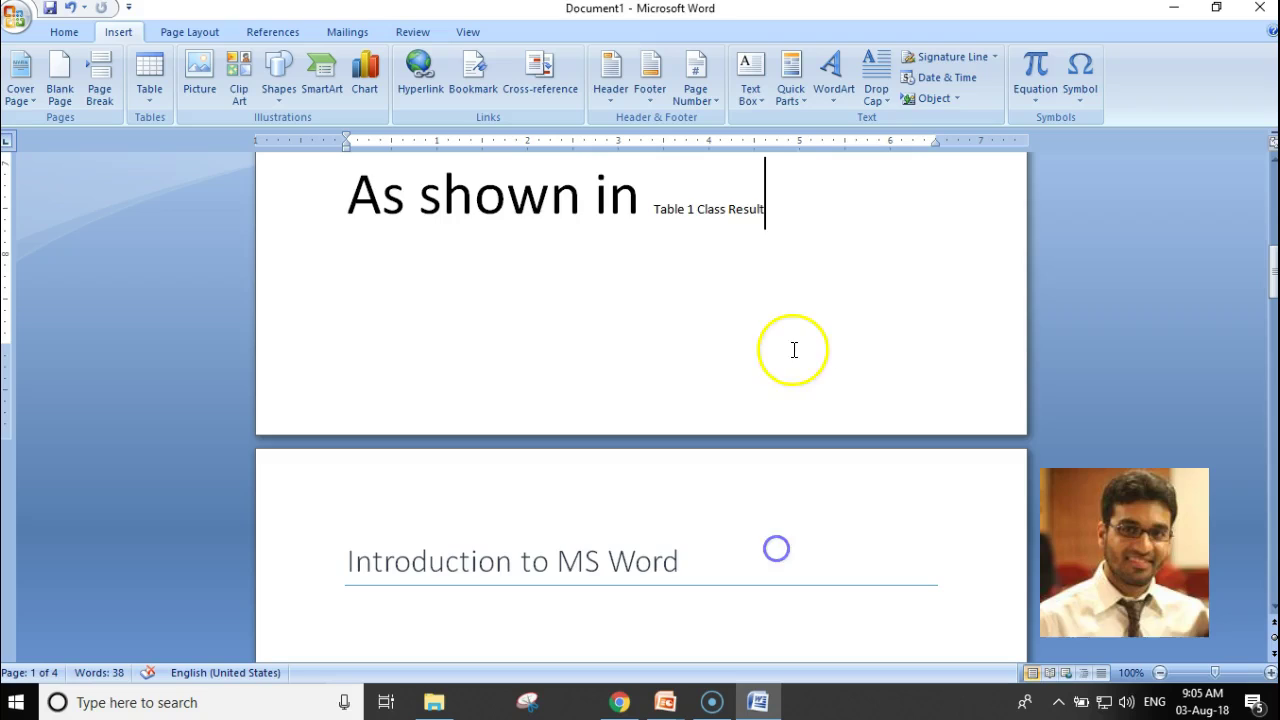
- Follow the cross-reference to the table caption, then scroll back toward the top
scroll(718, 243, up, 1)
mouse_move(720, 256)
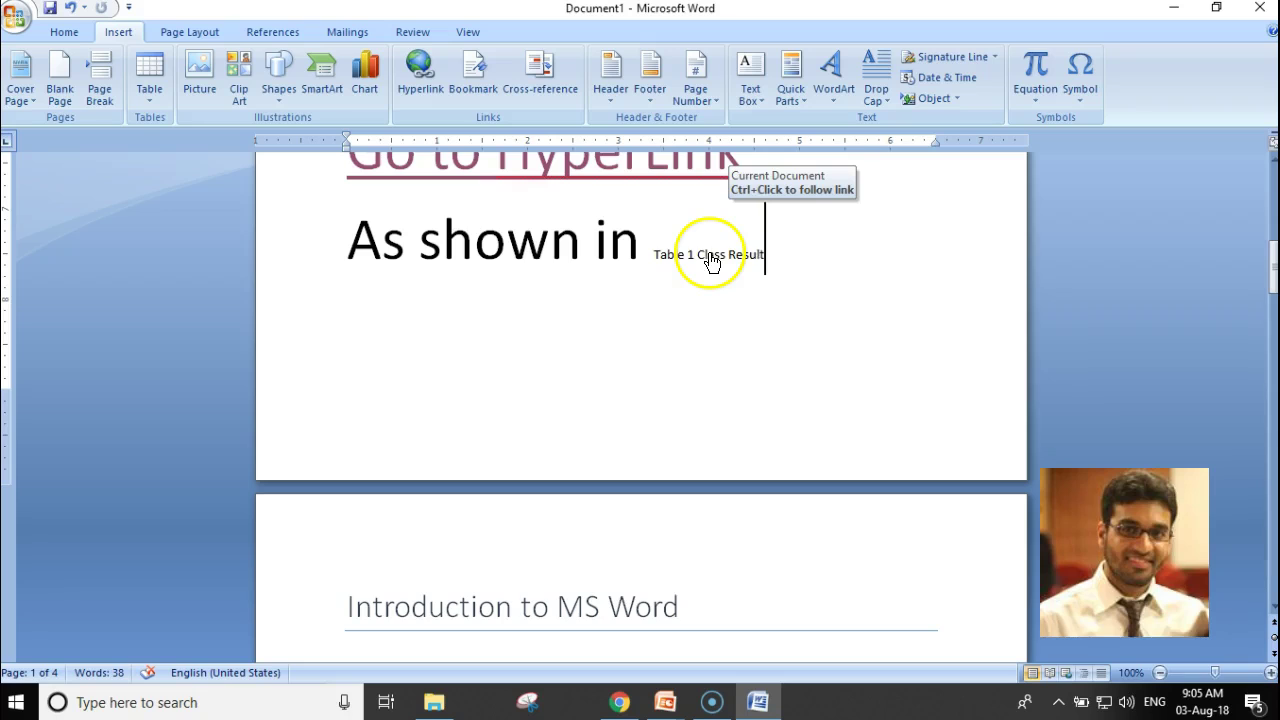
ctrl+click(711, 260)
scroll(551, 360, down, 15)
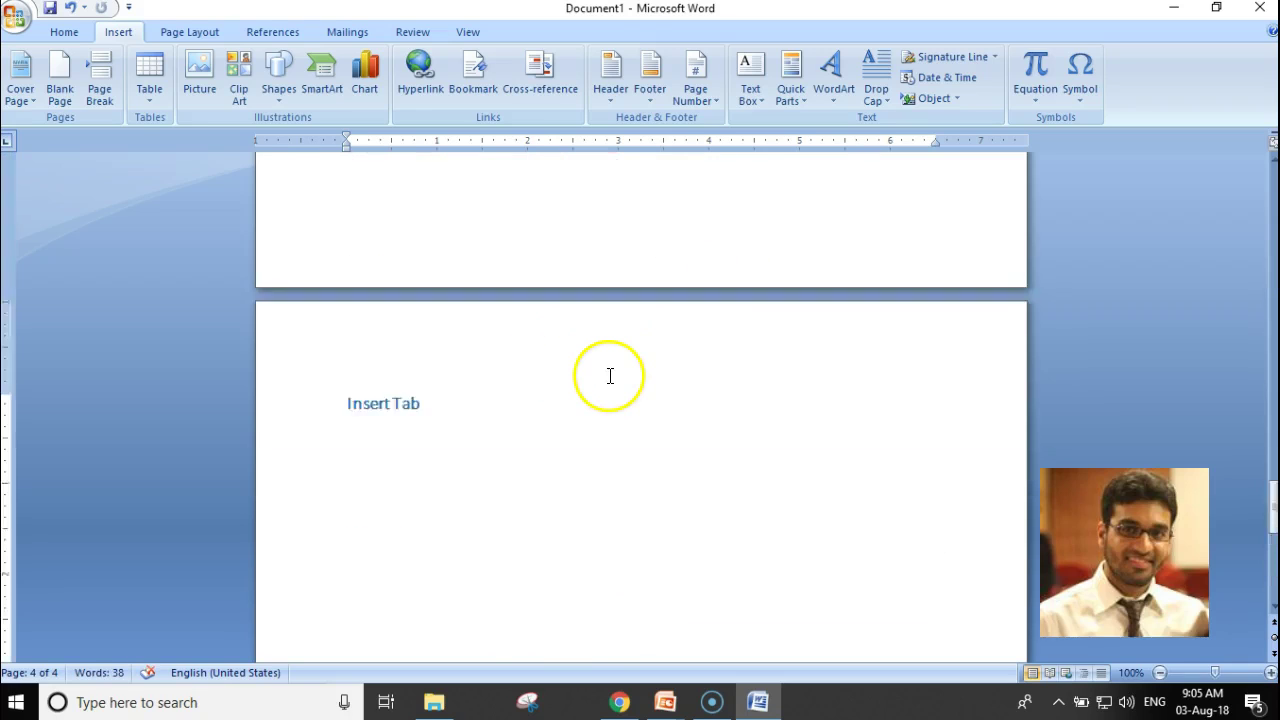
scroll(610, 375, up, 5)
scroll(610, 375, up, 3)
scroll(666, 291, up, 3)
scroll(684, 265, up, 5)
scroll(684, 265, up, 10)
scroll(684, 262, up, 5)
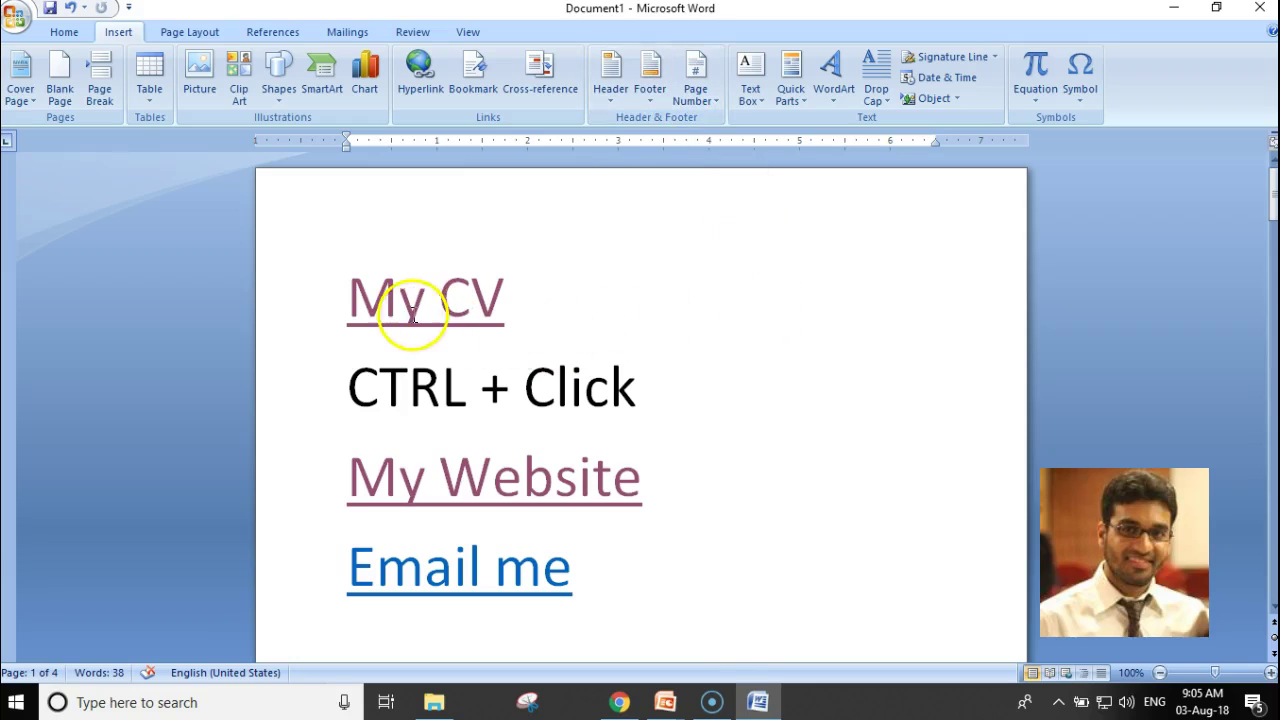
- Show the tooltip of the My CV hyperlink on the first page
mouse_move(394, 292)
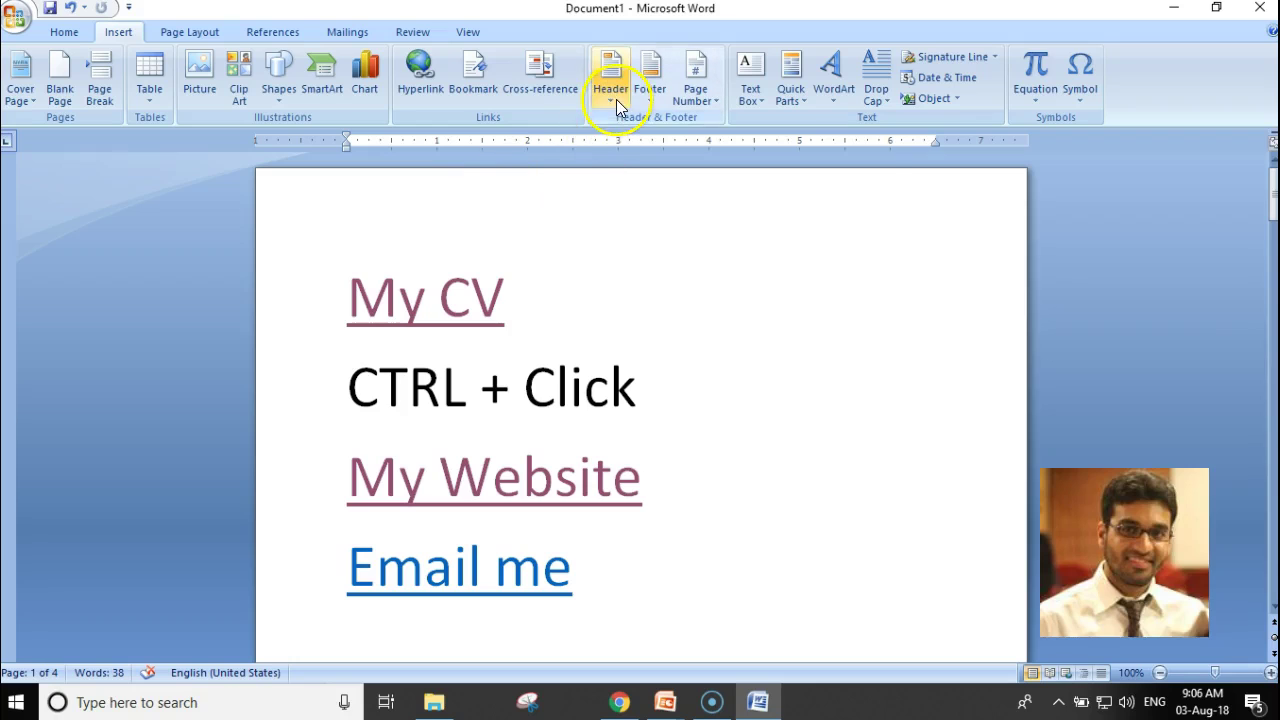
- Insert the Annual header design from the Header gallery
click(612, 98)
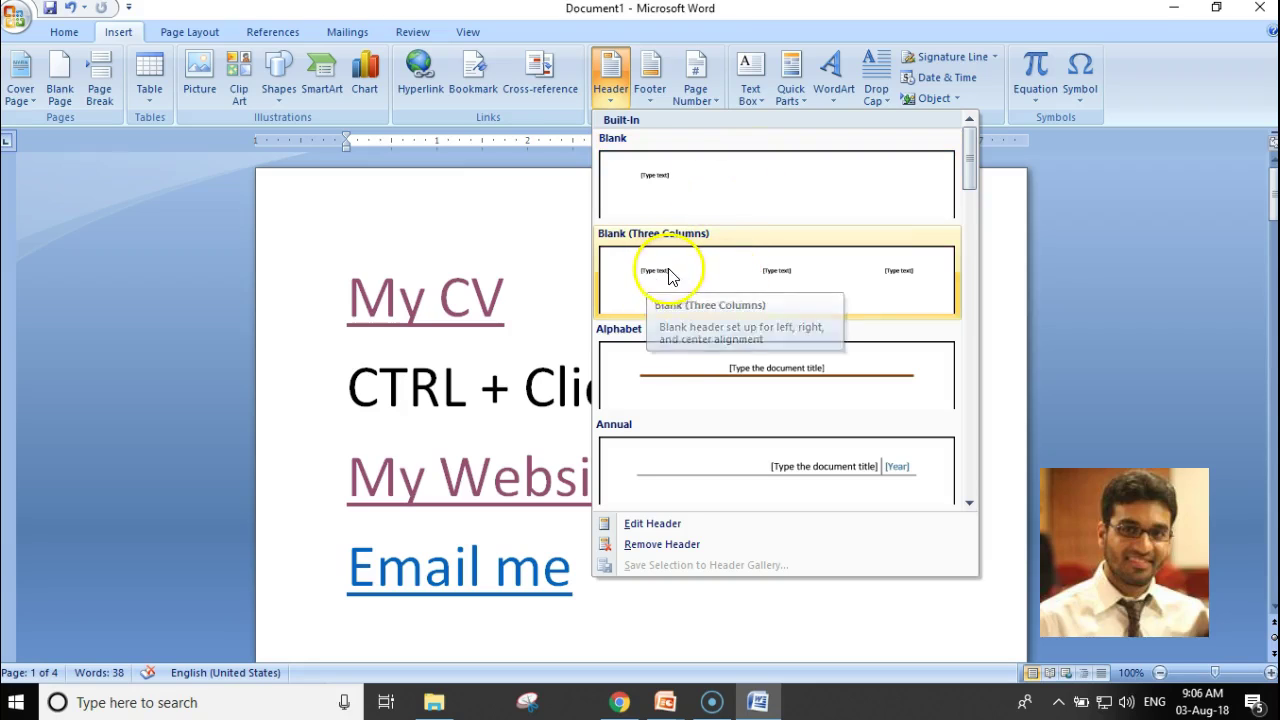
scroll(752, 385, down, 3)
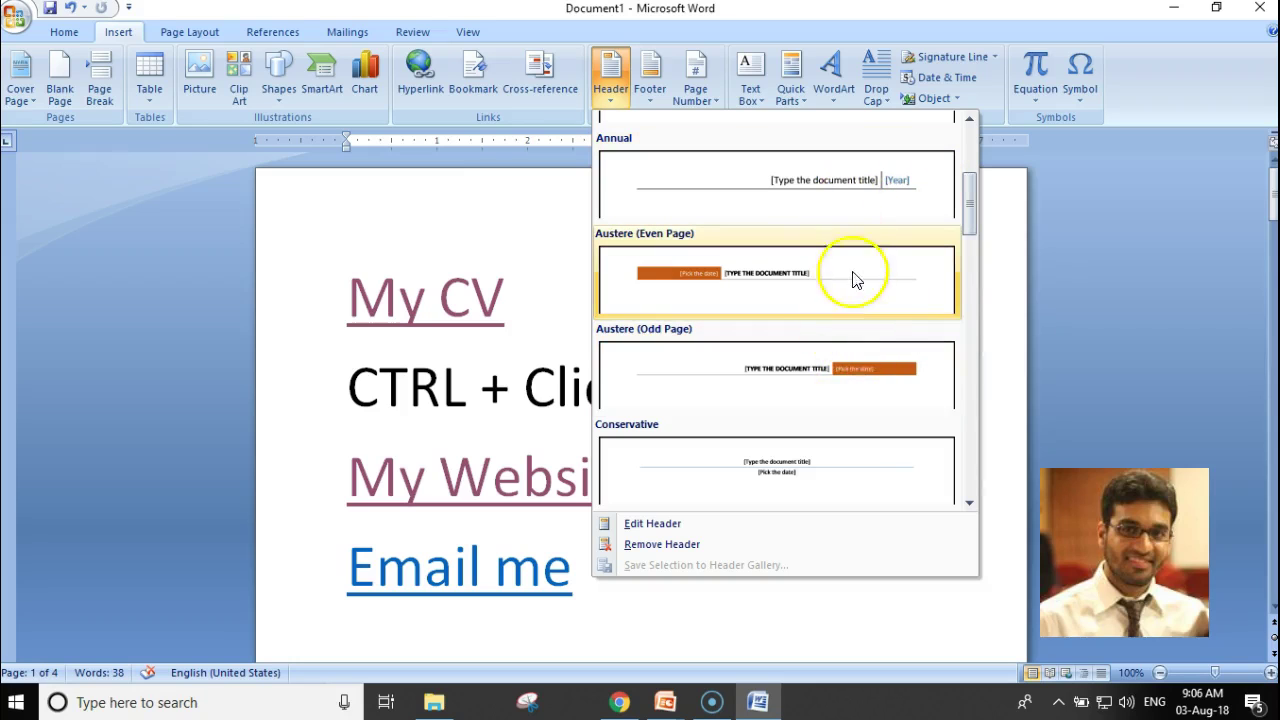
click(849, 194)
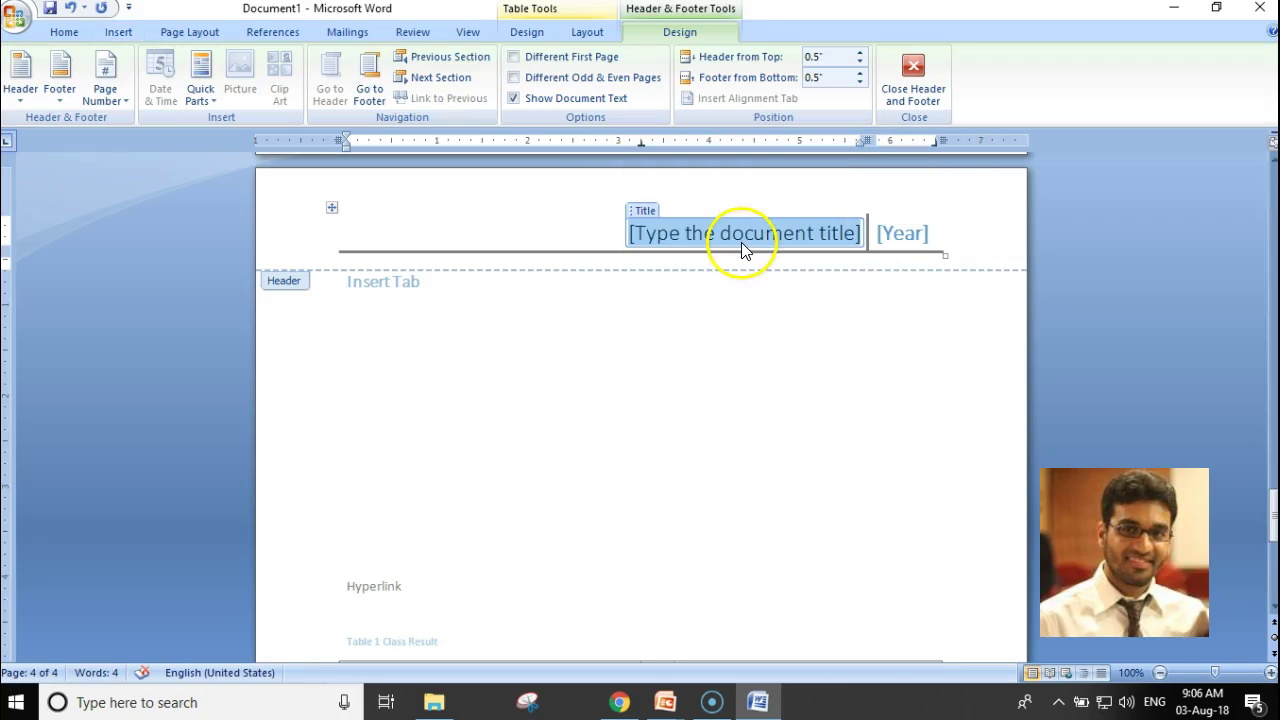
- Type 'Introduction to MS Word' as the header title and enter 20 in the year field
text(Introd)
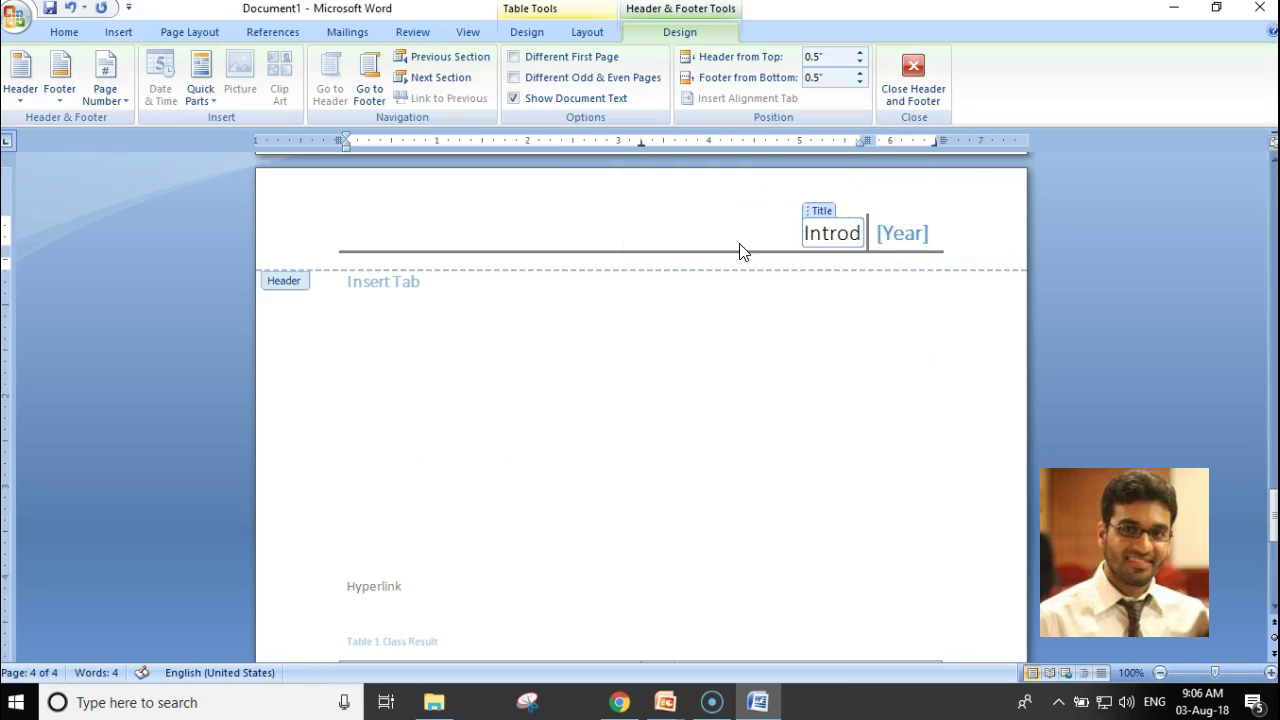
text(uctipon)
key(BackSpace)
key(BackSpace)
key(BackSpace)
text(on to MS Wro)
key(BackSpace)
key(BackSpace)
text(ord)
click(906, 233)
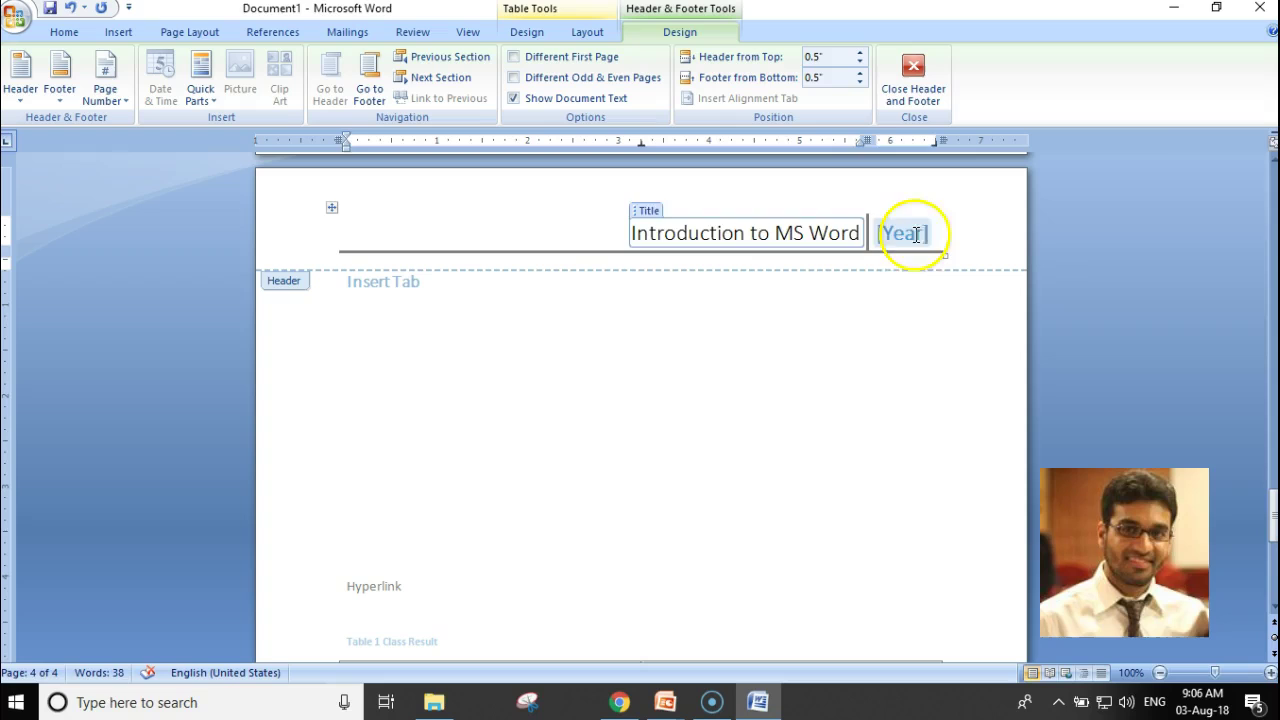
text(2018)
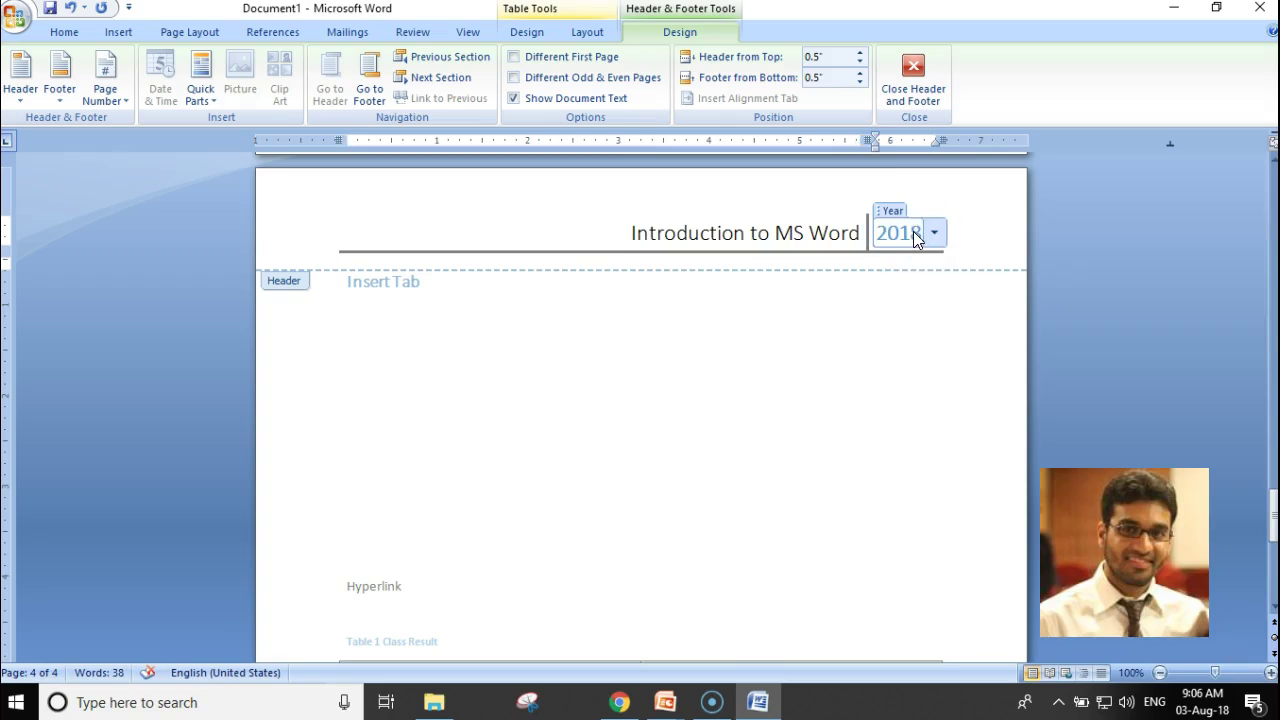
- Close the header and footer and scroll through the pages to check the new header
click(914, 105)
scroll(900, 280, down, 5)
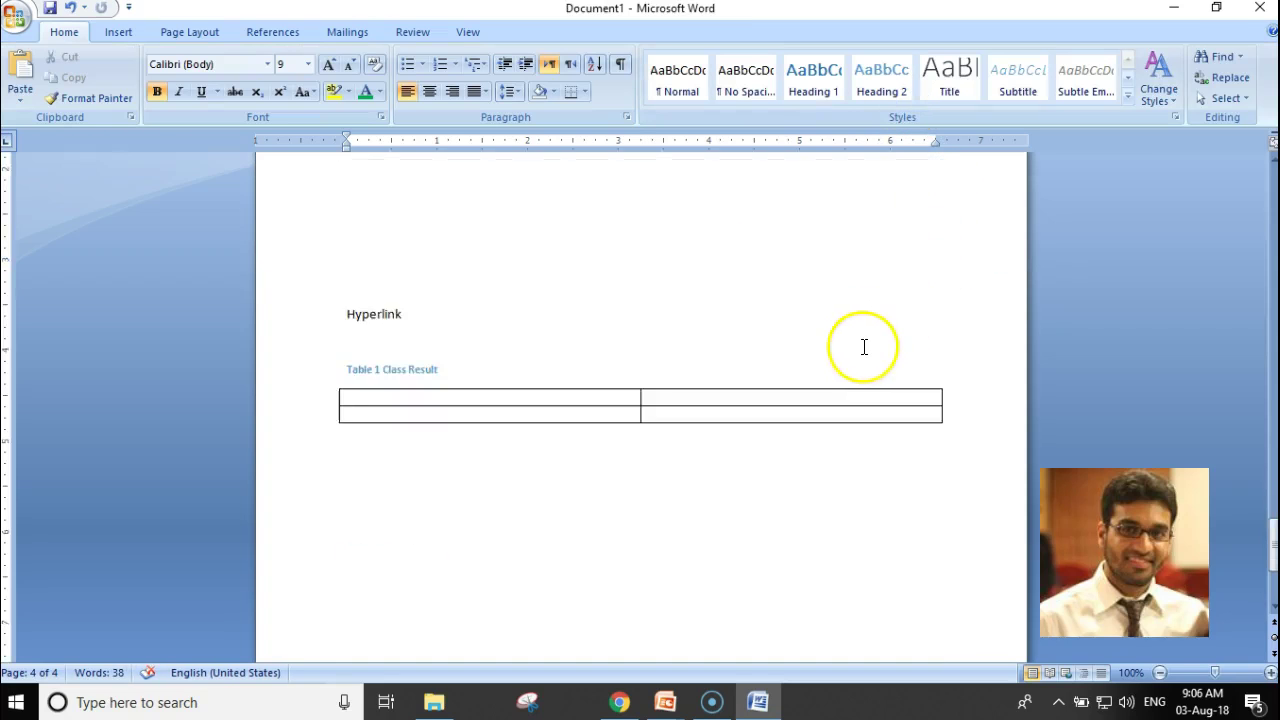
scroll(870, 350, down, 4)
scroll(840, 355, up, 1)
scroll(825, 365, up, 8)
scroll(815, 372, up, 15)
scroll(810, 372, down, 3)
scroll(809, 371, up, 1)
scroll(831, 529, up, 5)
scroll(831, 529, up, 5)
scroll(834, 532, up, 5)
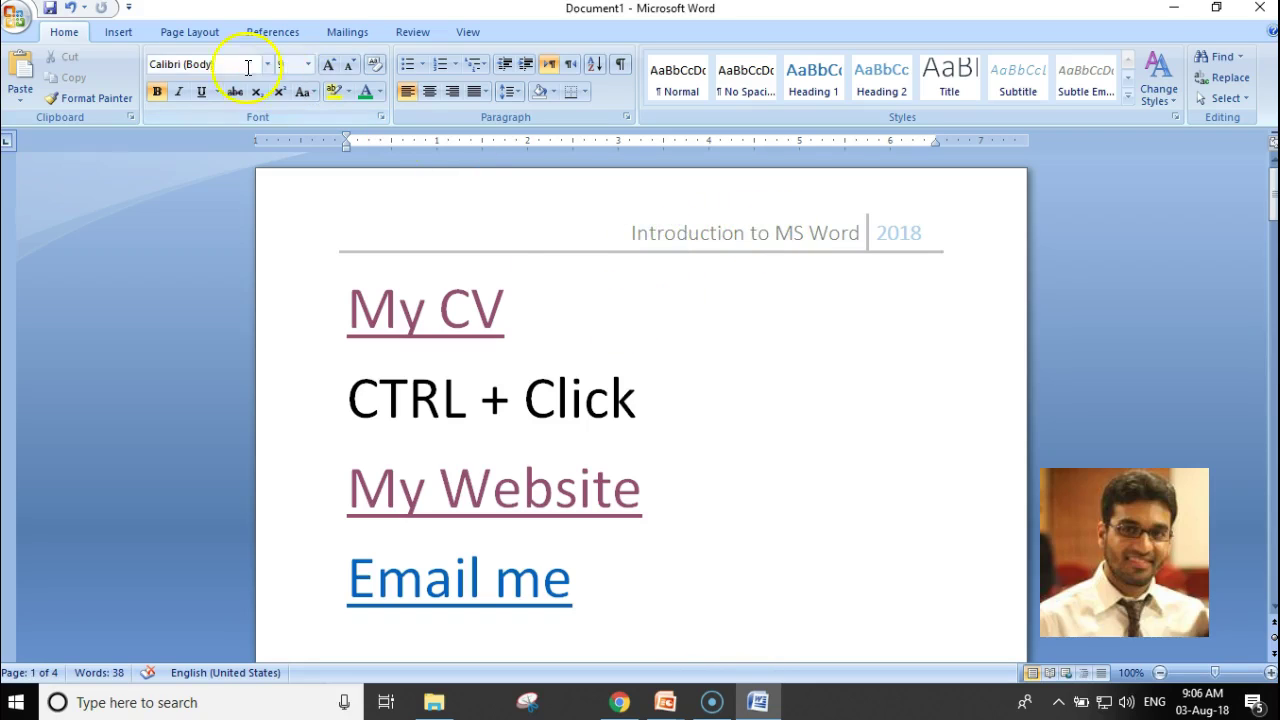
- Insert the Annual footer design with page numbers from the Footer gallery
click(118, 38)
click(649, 90)
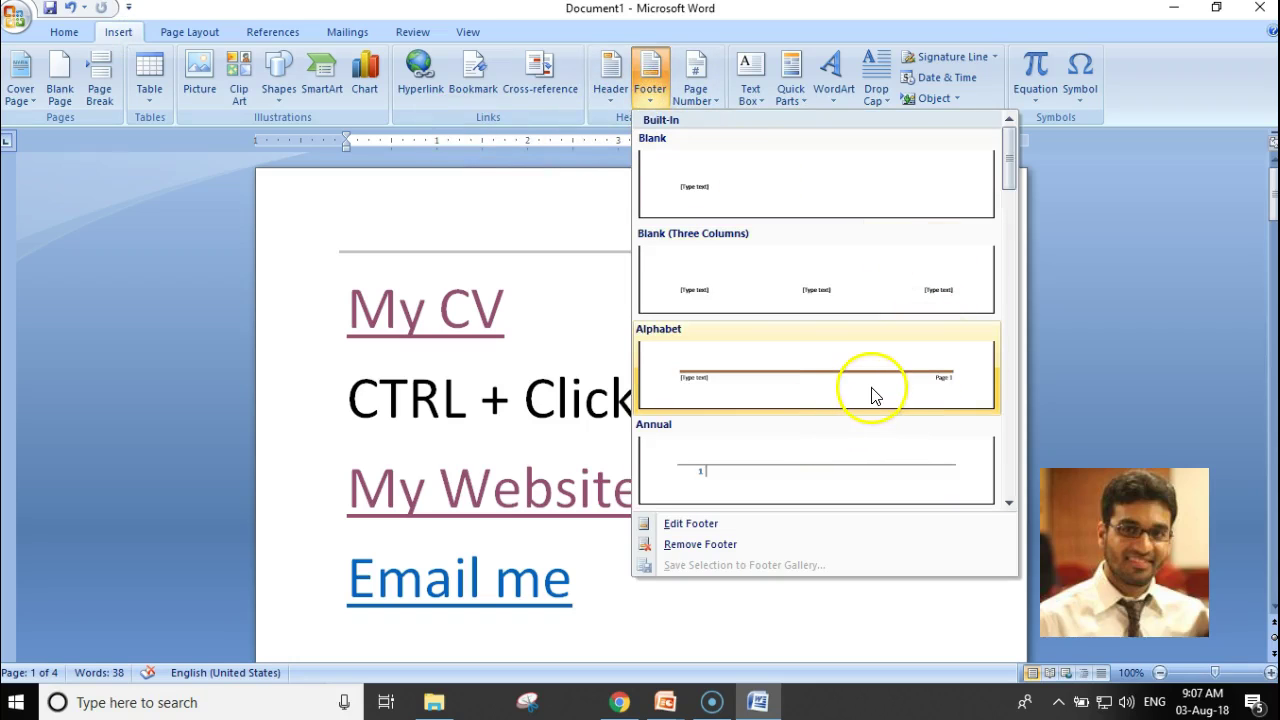
scroll(872, 395, down, 5)
scroll(900, 420, up, 3)
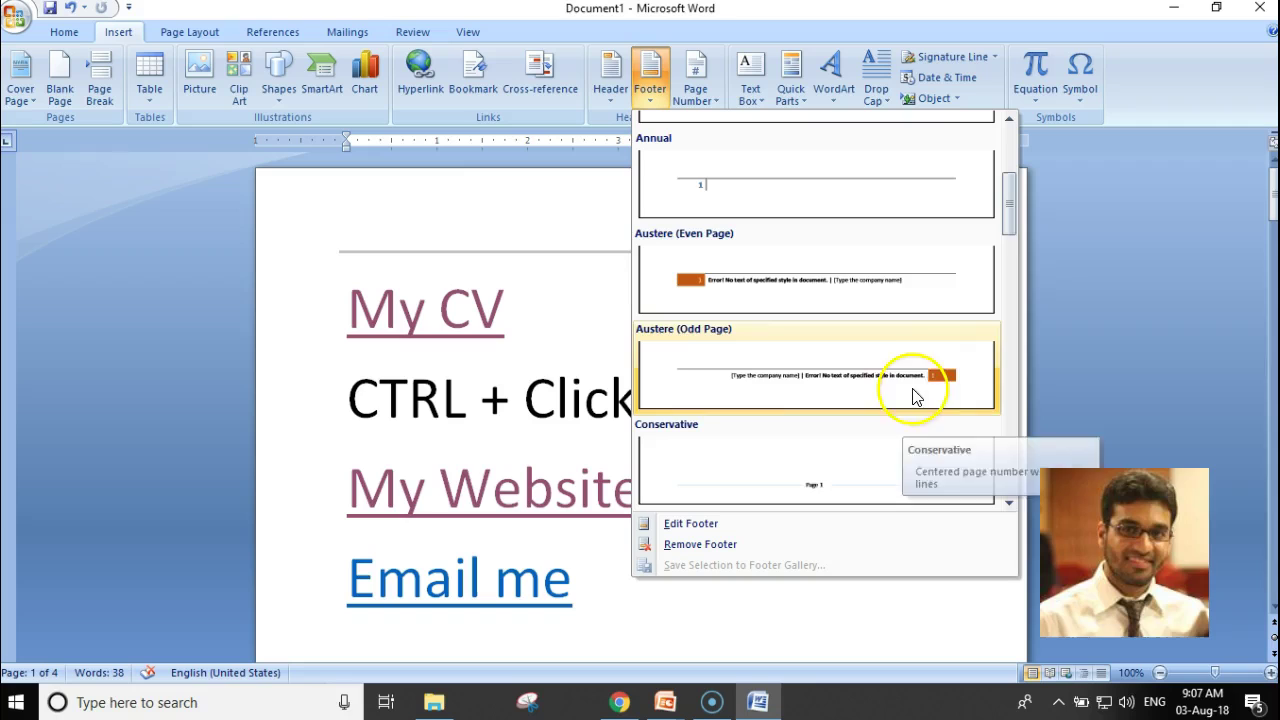
scroll(915, 380, down, 3)
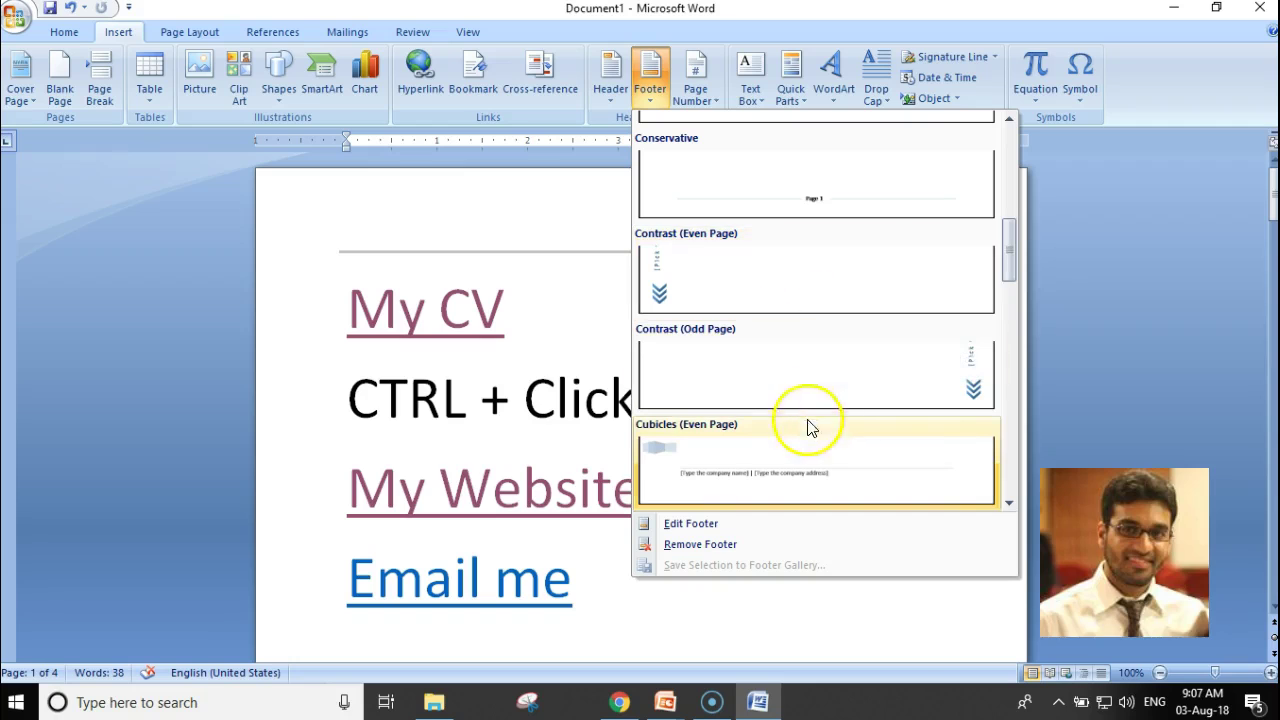
scroll(830, 410, up, 5)
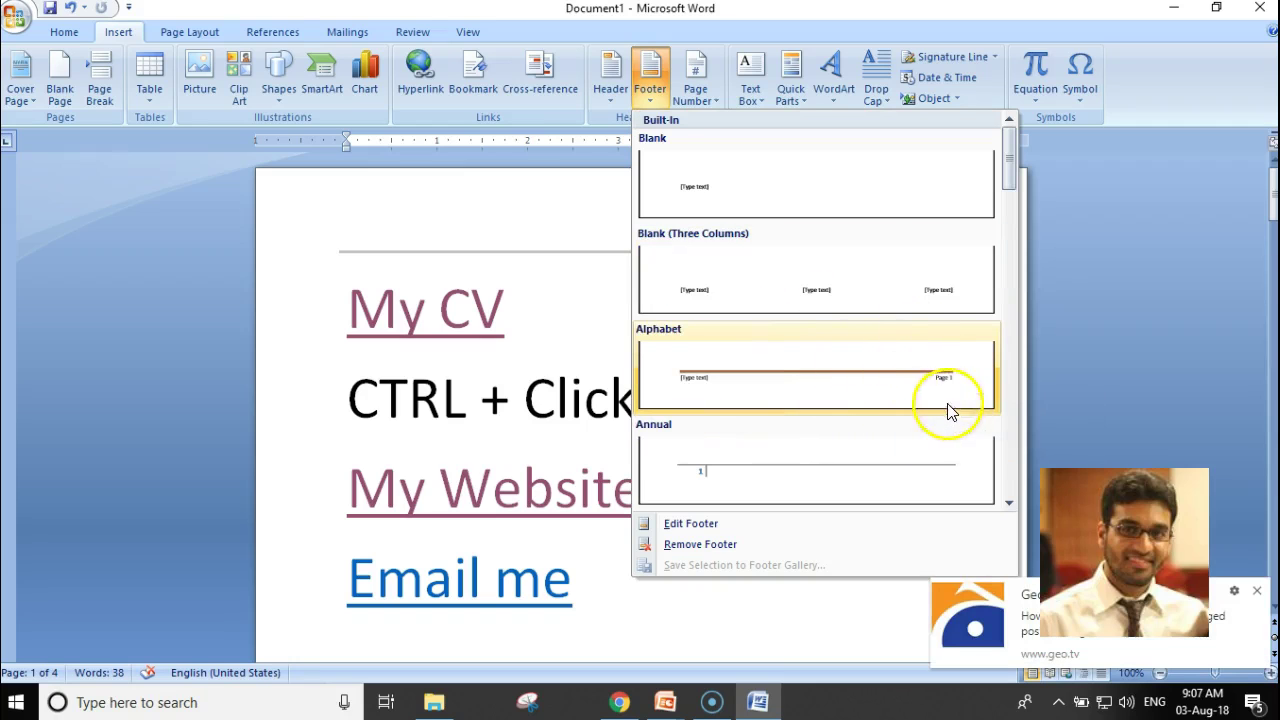
scroll(866, 445, down, 3)
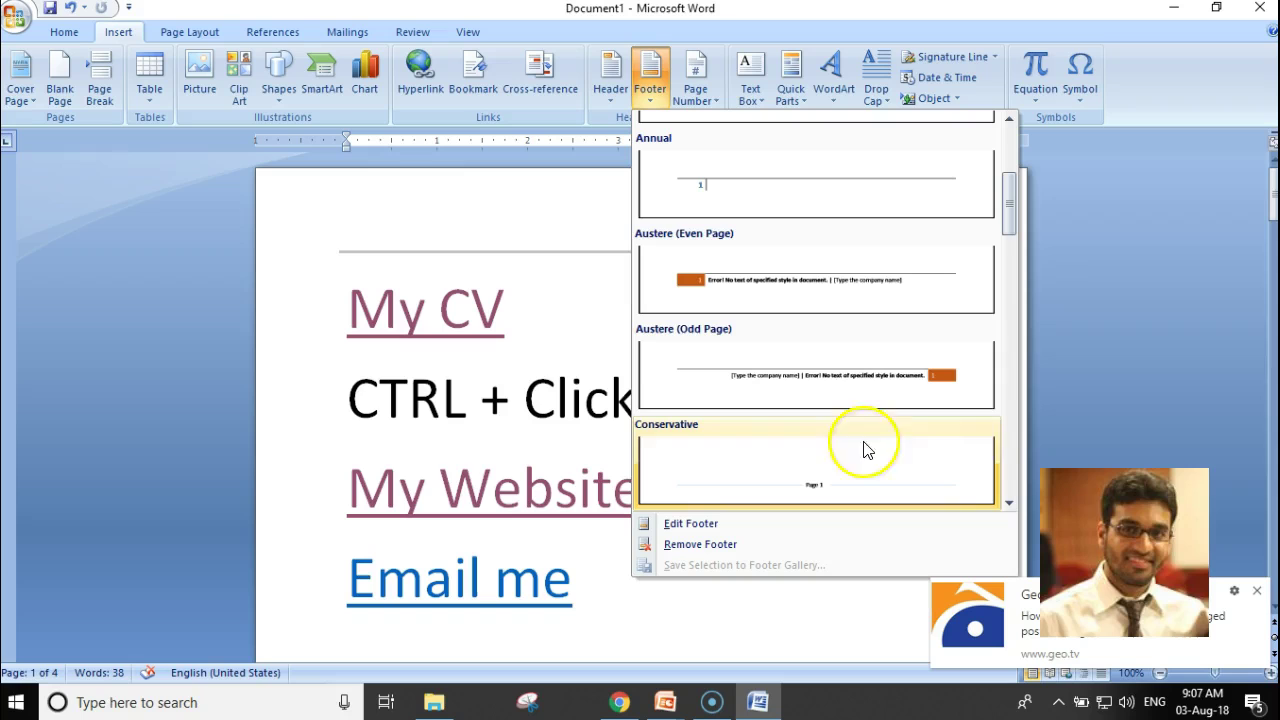
click(813, 193)
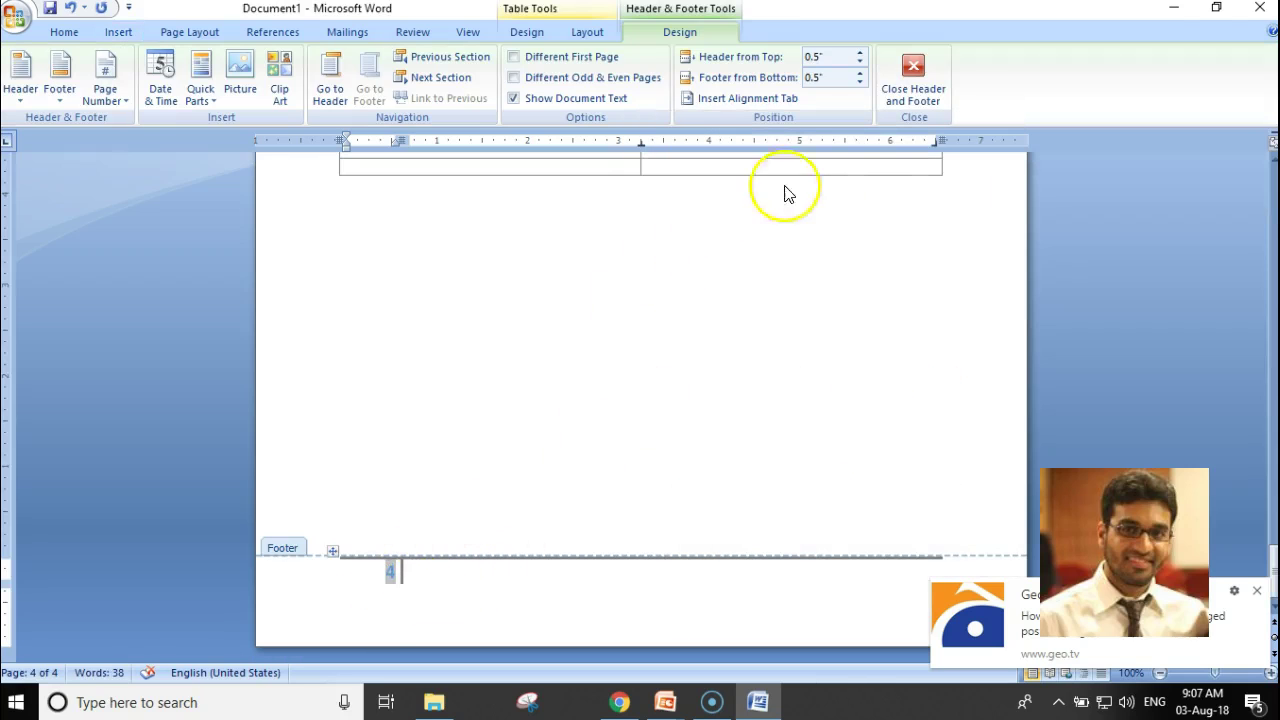
- Close footer editing and scroll through the document to review the page numbers
click(920, 100)
scroll(566, 360, up, 10)
scroll(500, 509, down, 5)
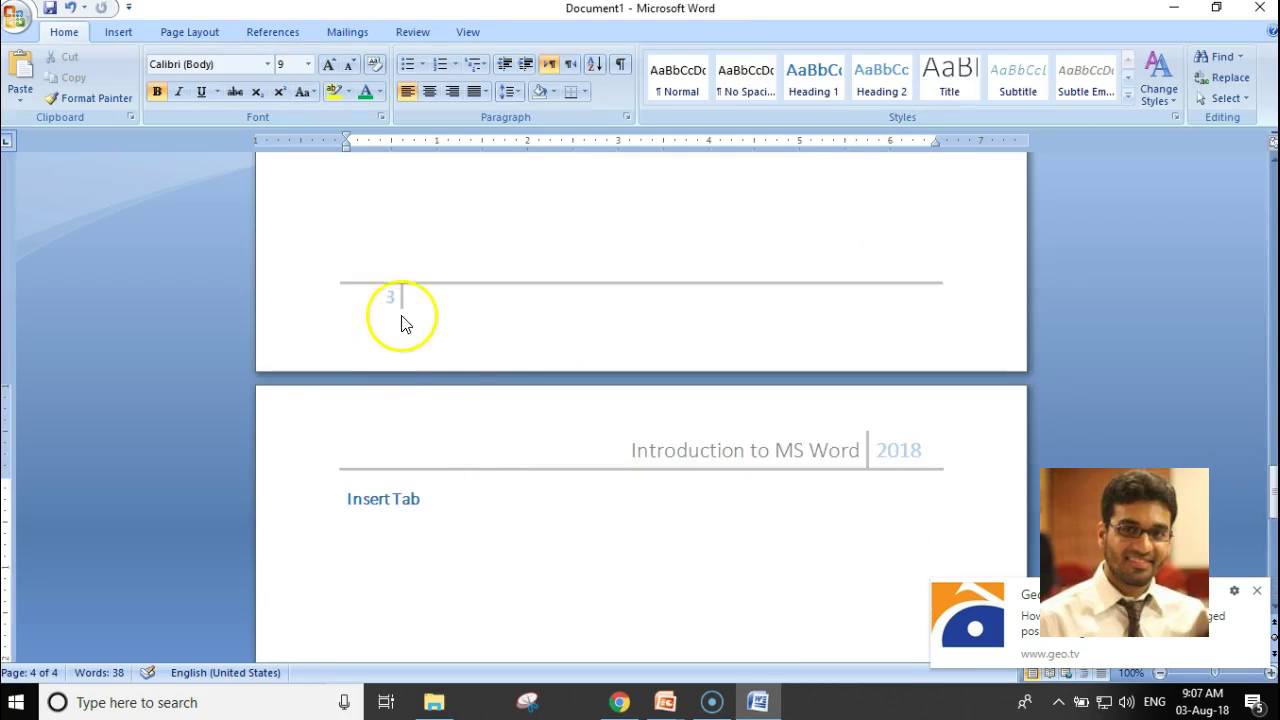
scroll(400, 314, up, 10)
scroll(400, 314, down, 10)
scroll(420, 290, down, 5)
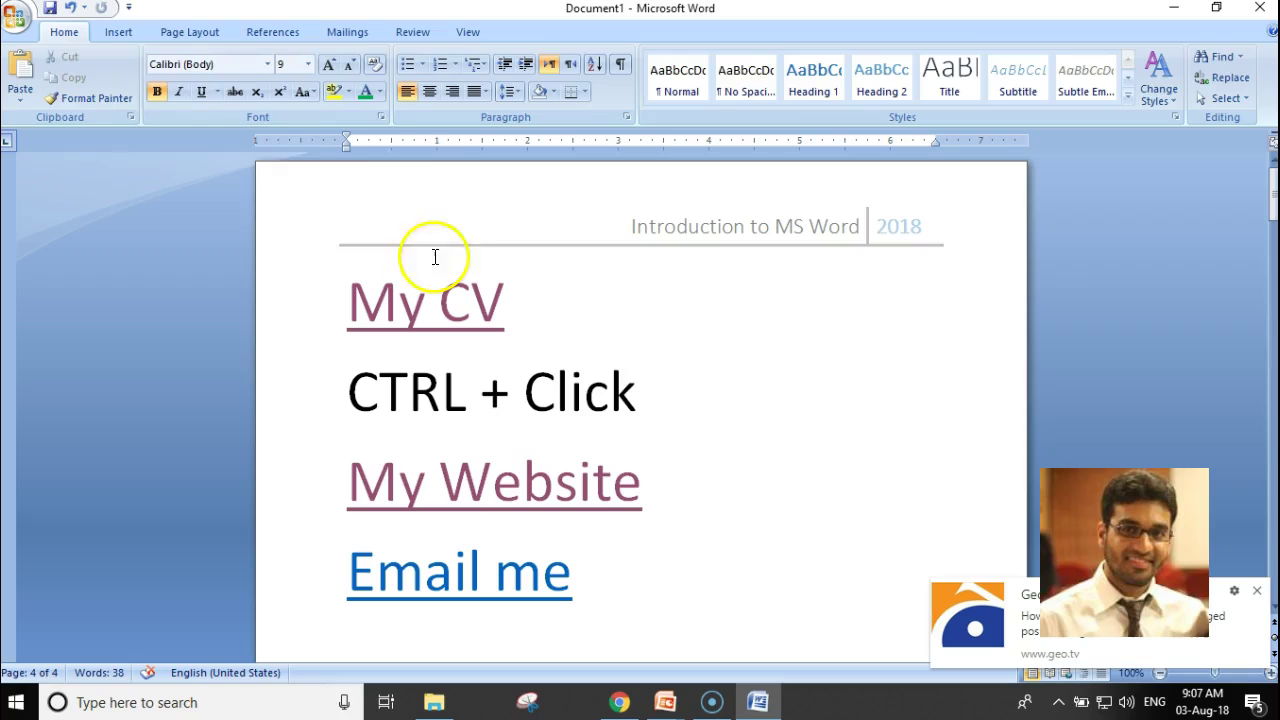
click(125, 32)
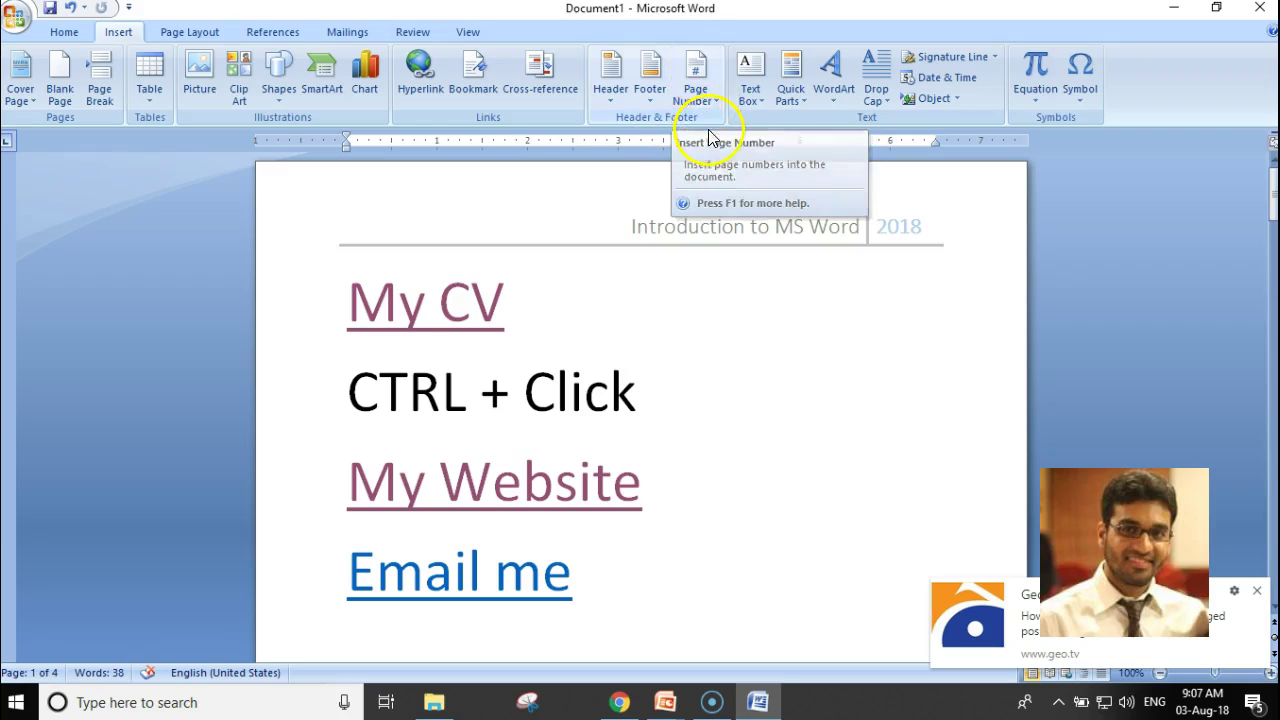
click(703, 98)
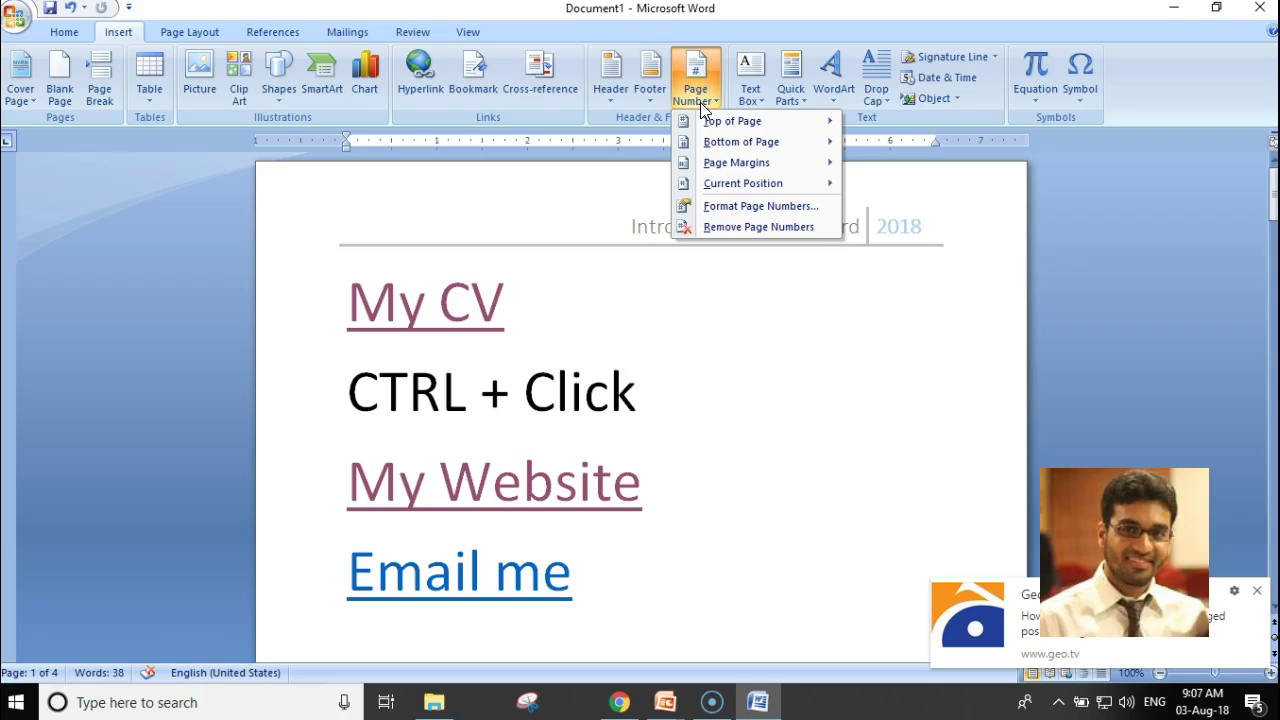
mouse_move(727, 128)
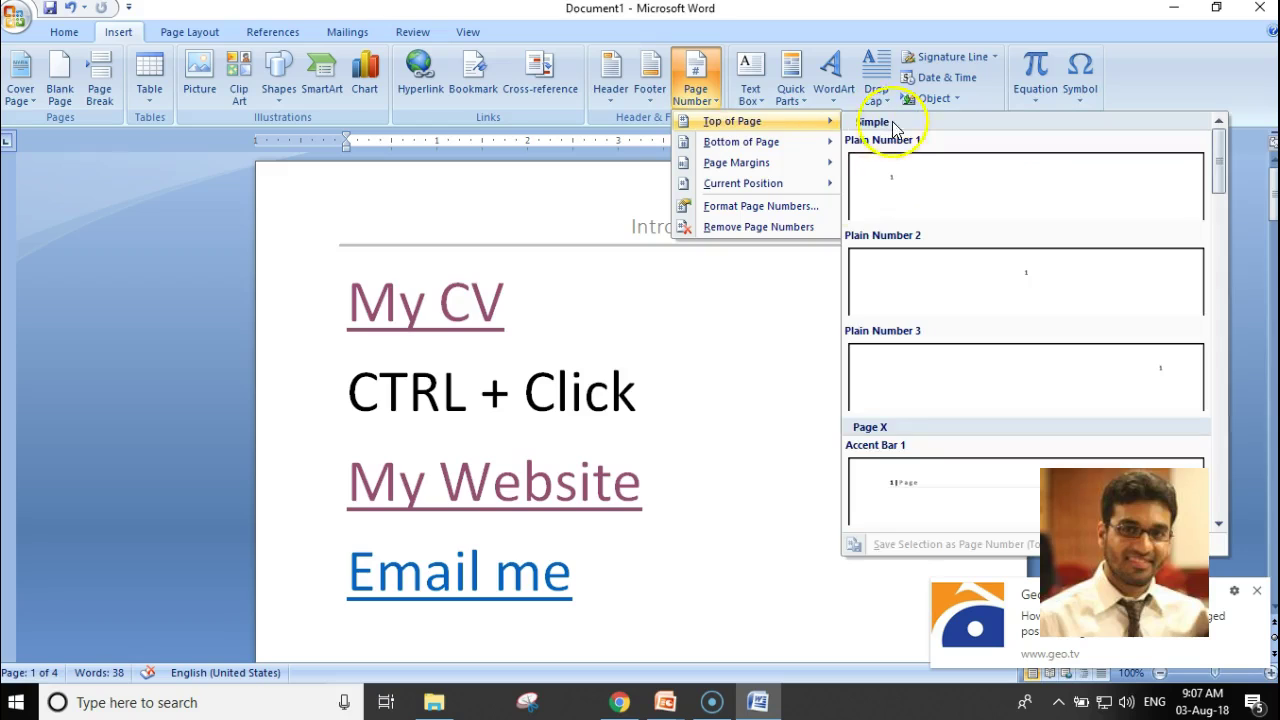
mouse_move(818, 153)
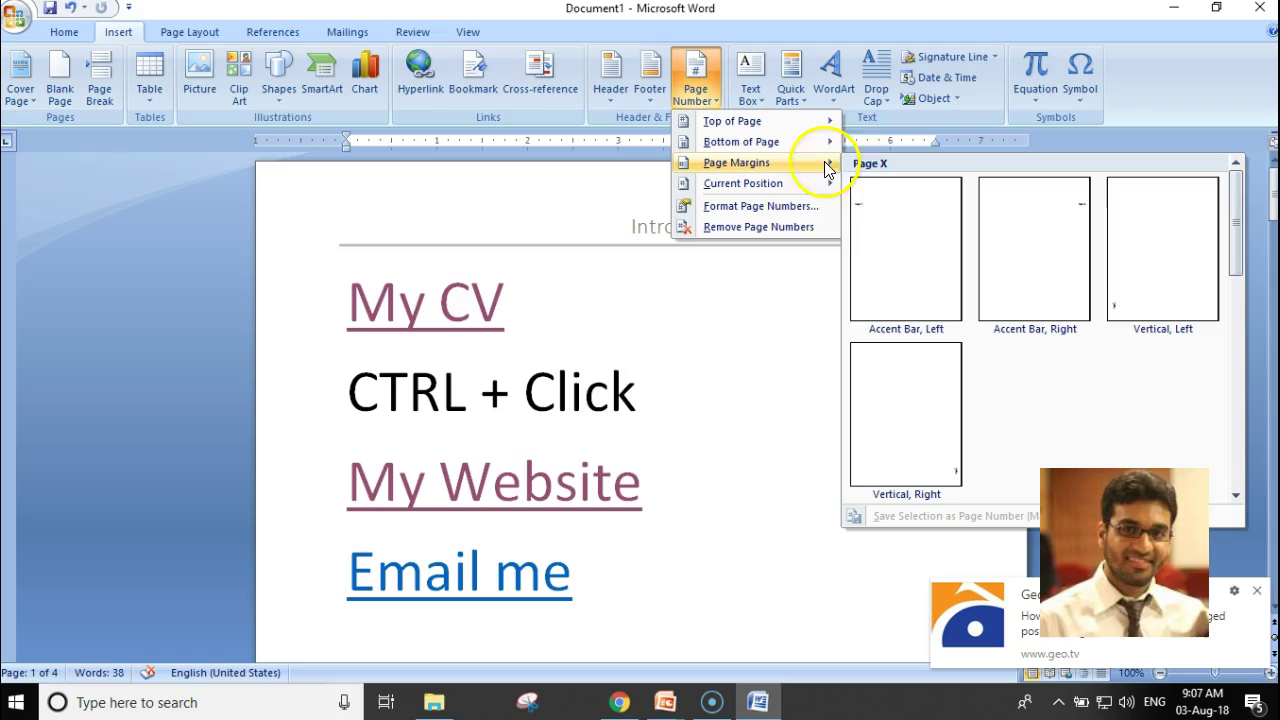
mouse_move(811, 186)
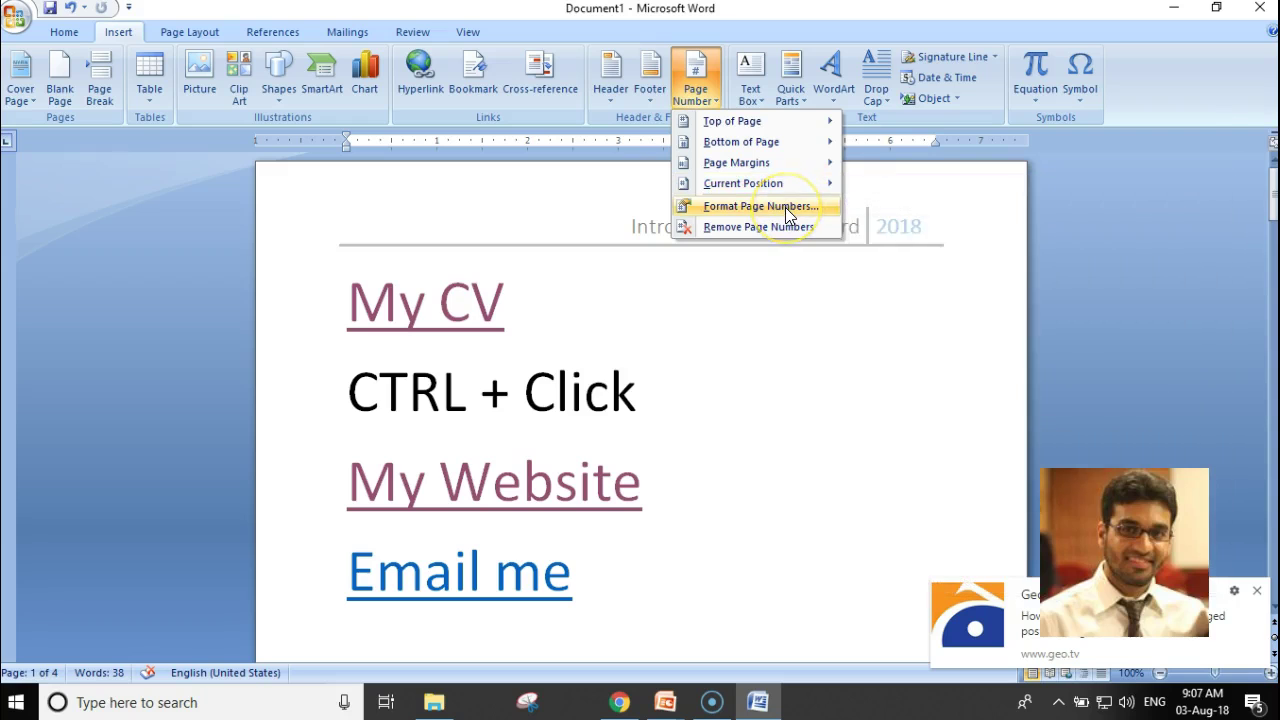
click(785, 207)
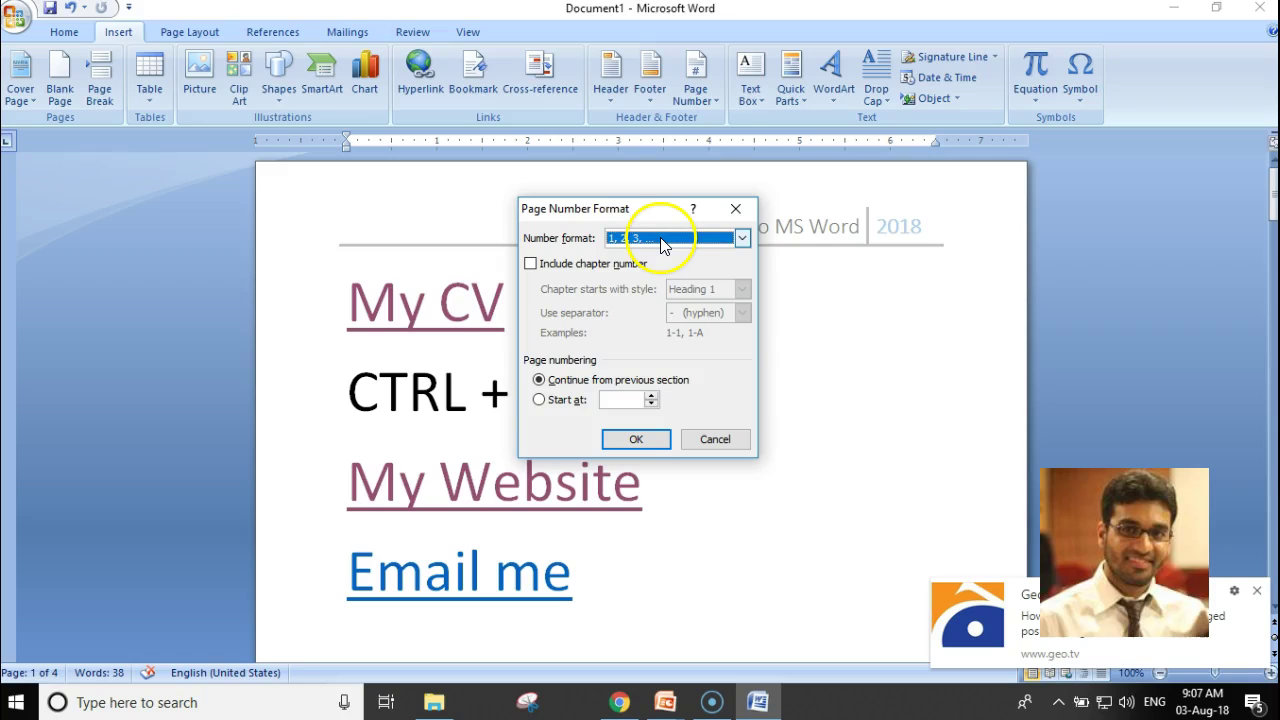
click(661, 242)
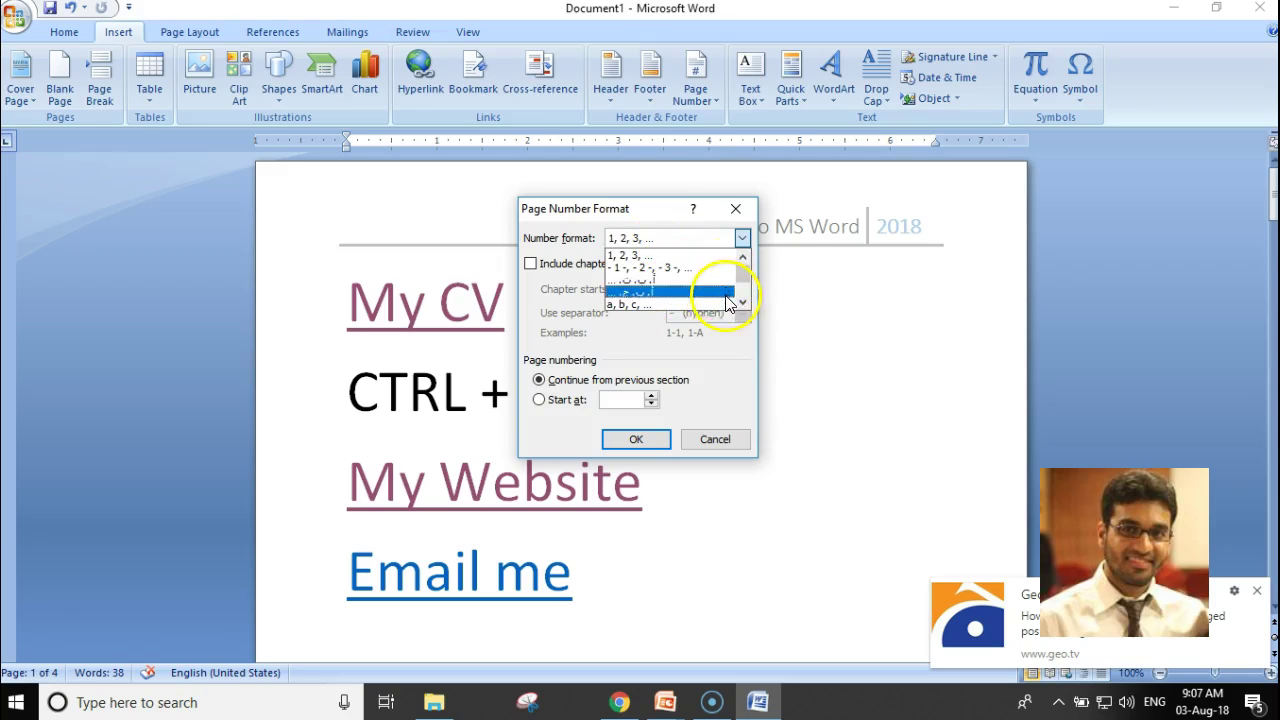
click(741, 305)
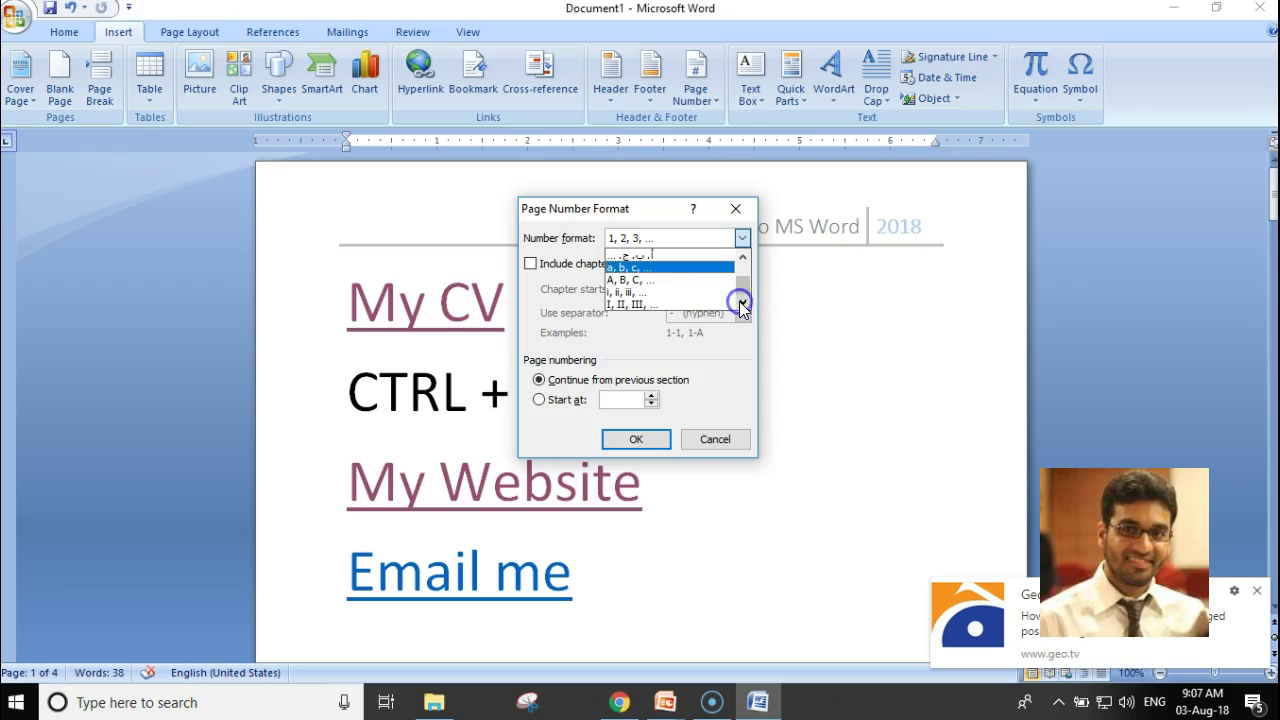
click(656, 219)
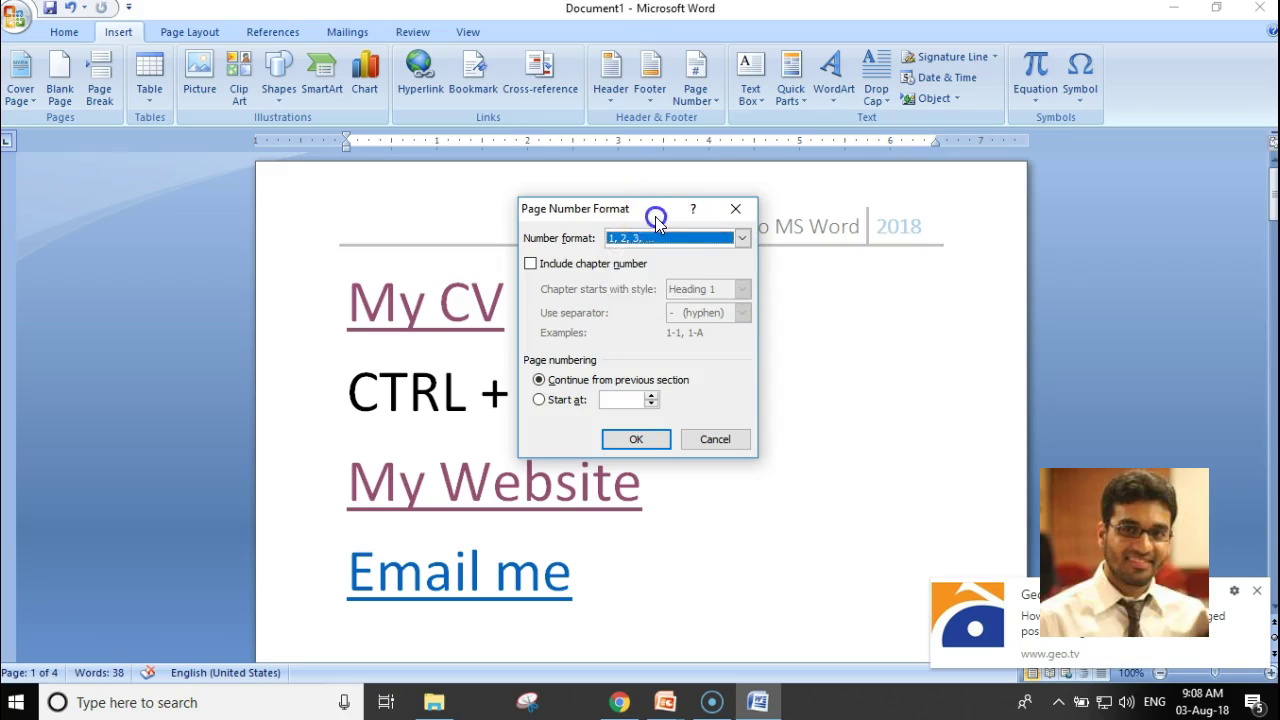
click(558, 403)
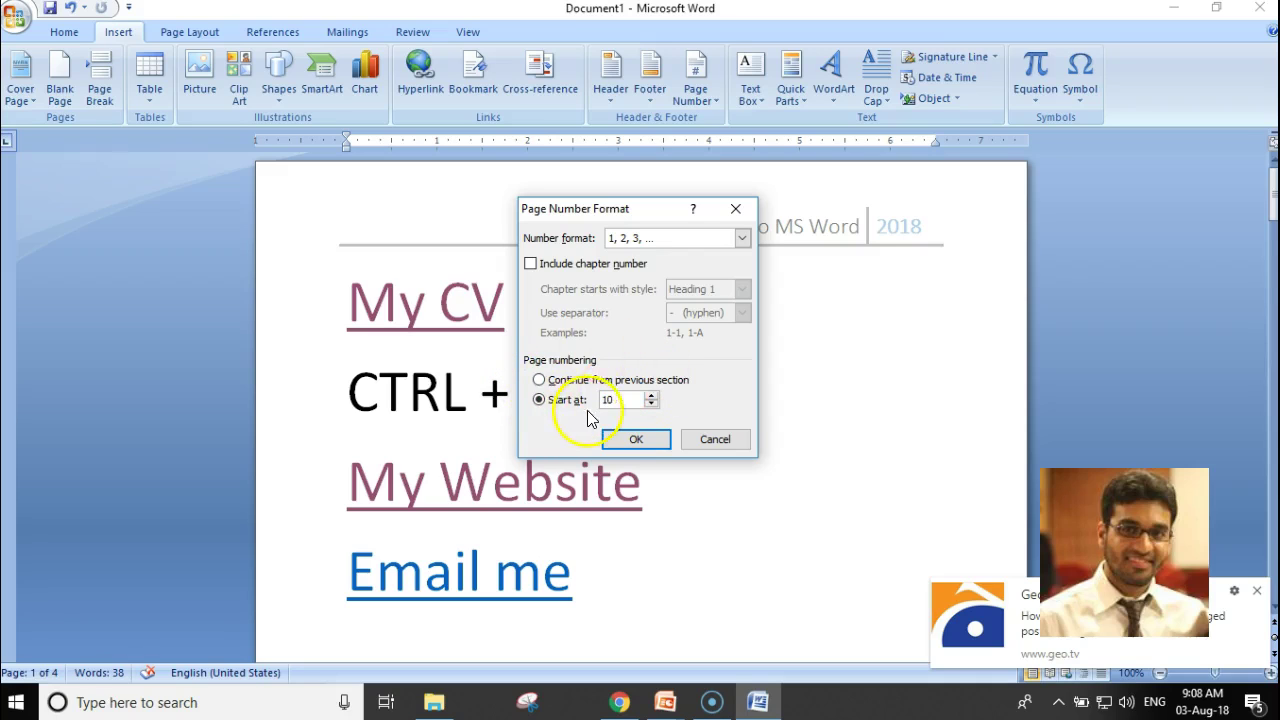
click(612, 395)
text(10)
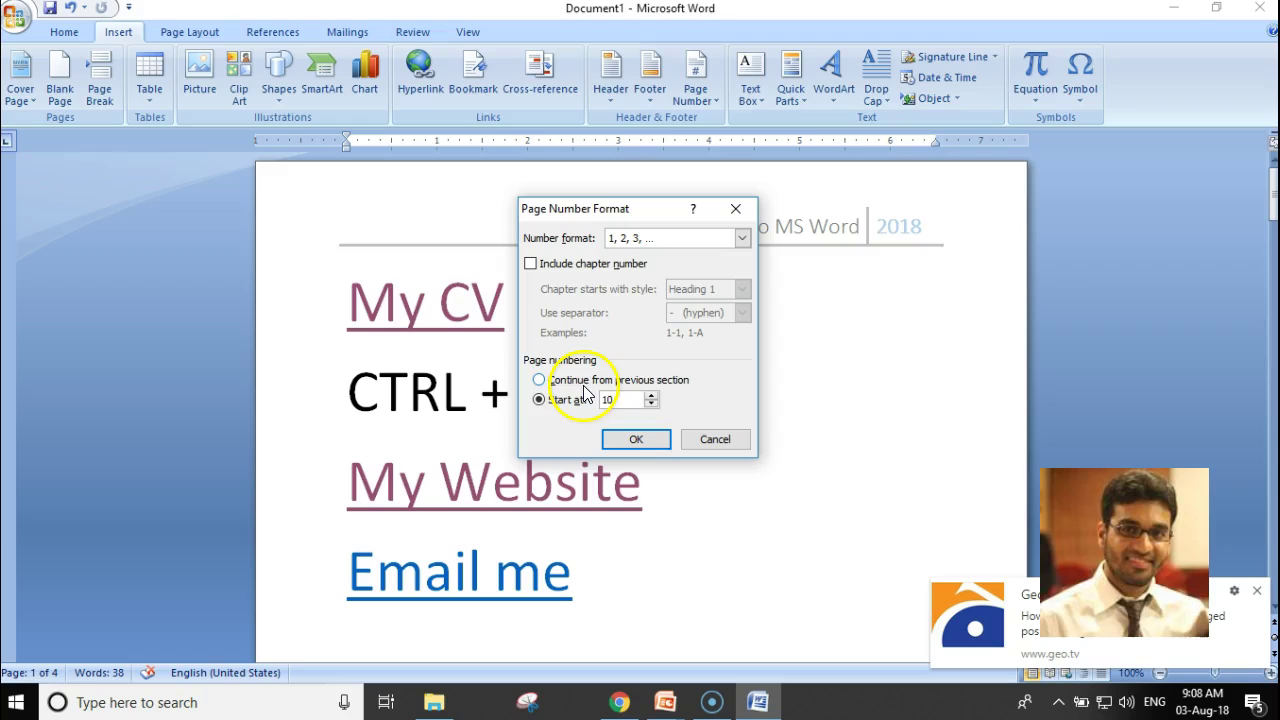
click(575, 380)
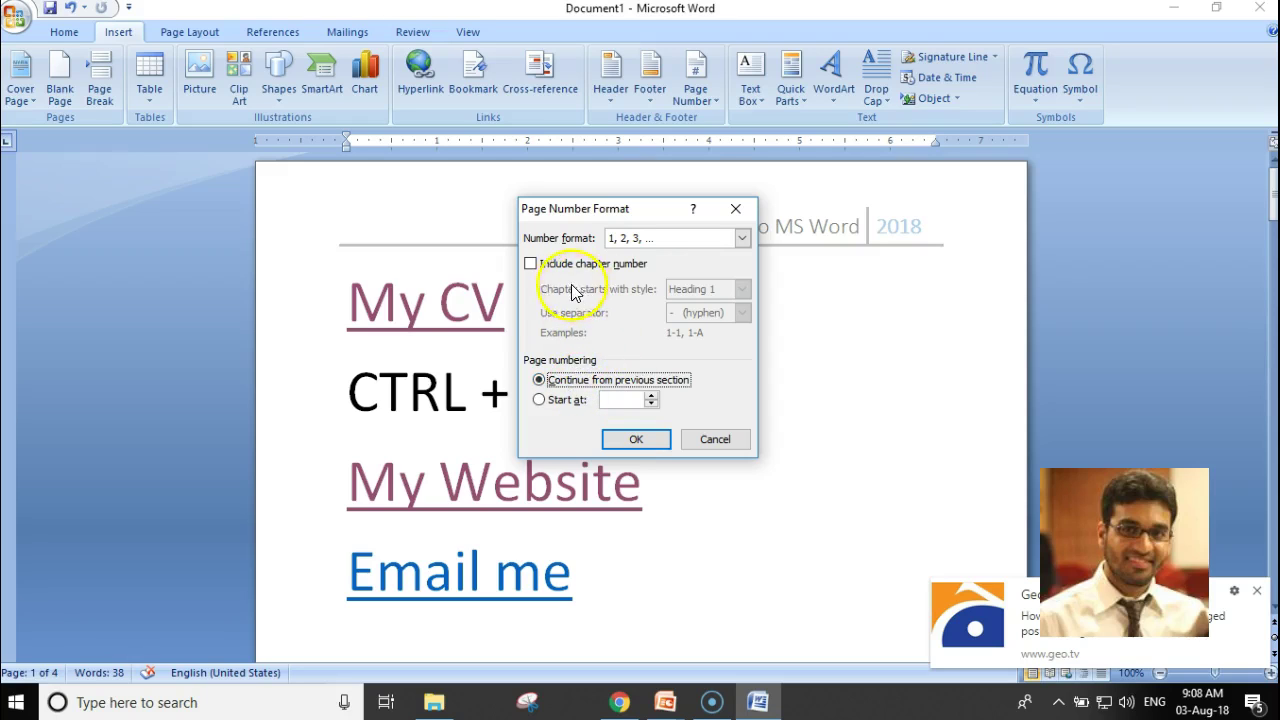
click(530, 263)
click(740, 289)
click(740, 289)
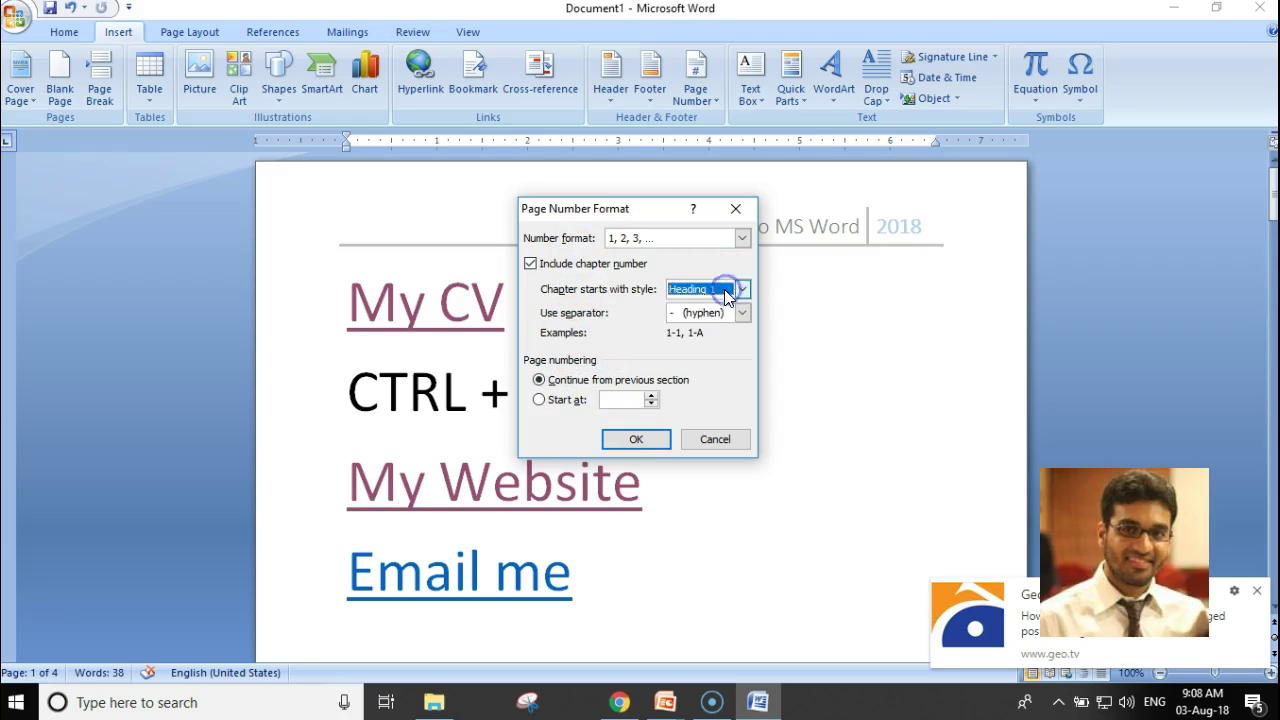
click(600, 265)
- Cancel the page number format changes, put the cursor after My CV, and dismiss the news notification
click(722, 439)
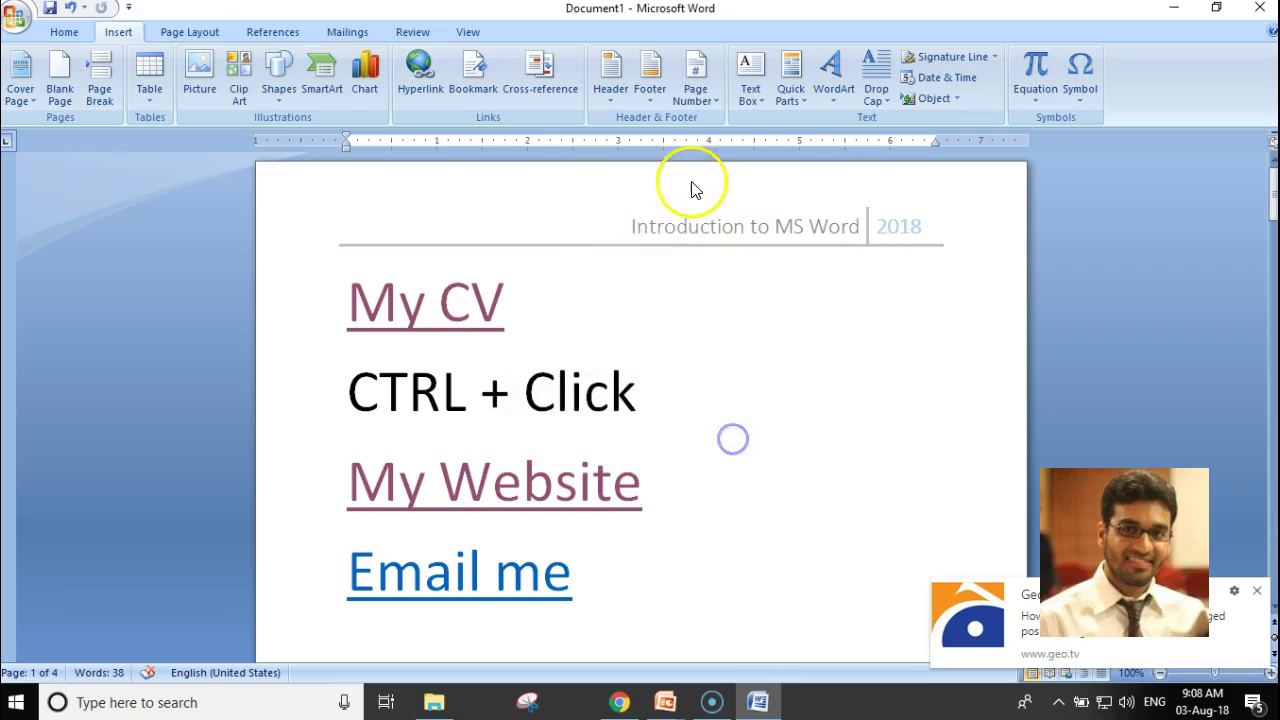
click(714, 326)
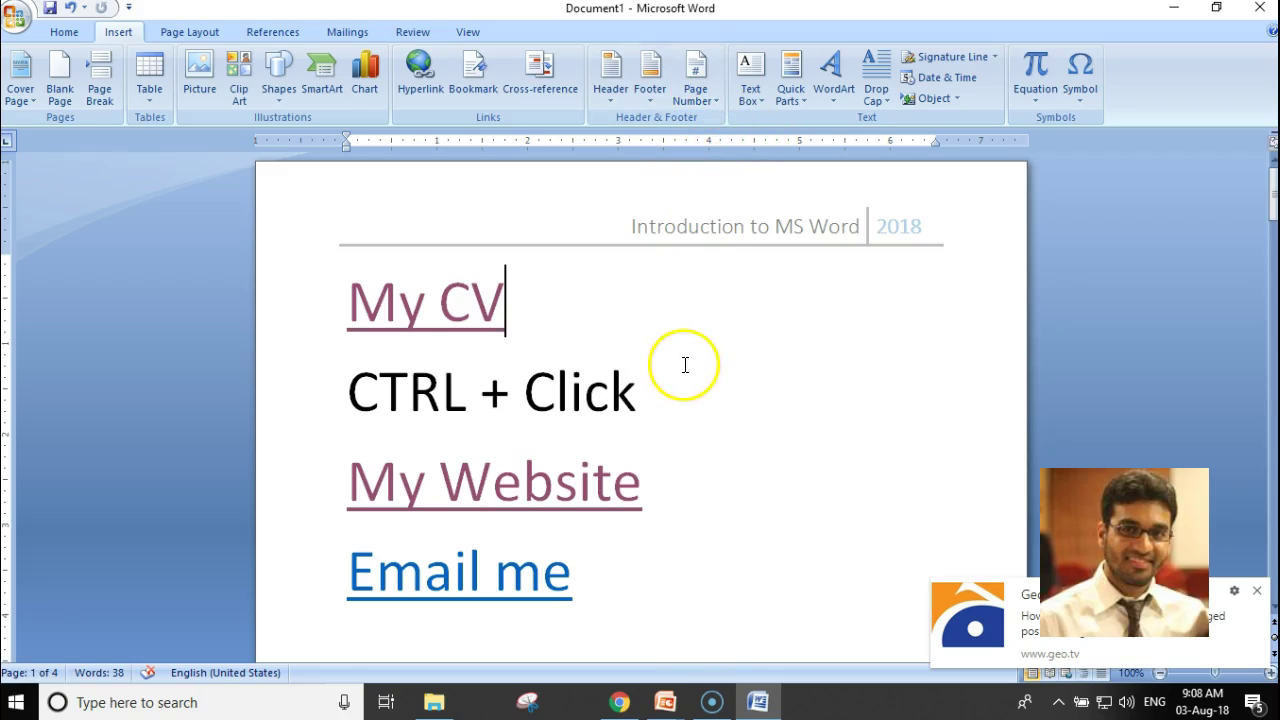
click(1257, 592)
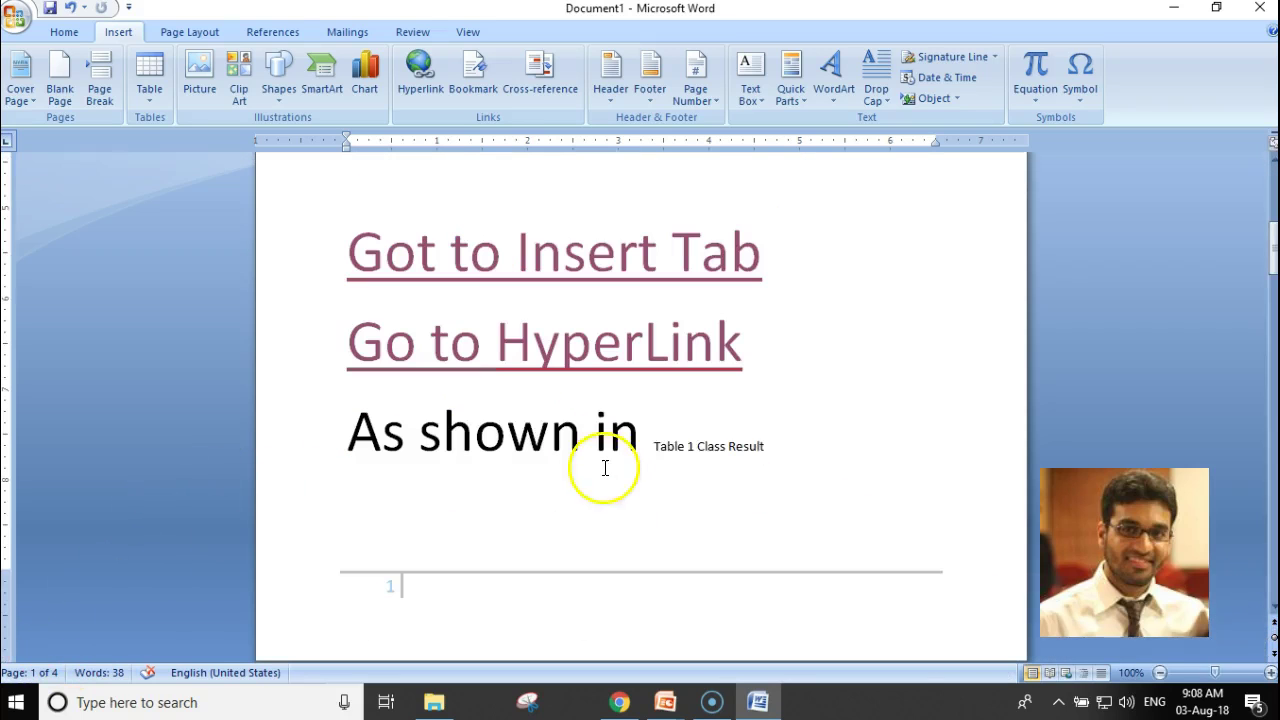
- Select the number in the Table 1 Class Result cross-reference
click(654, 465)
click(790, 447)
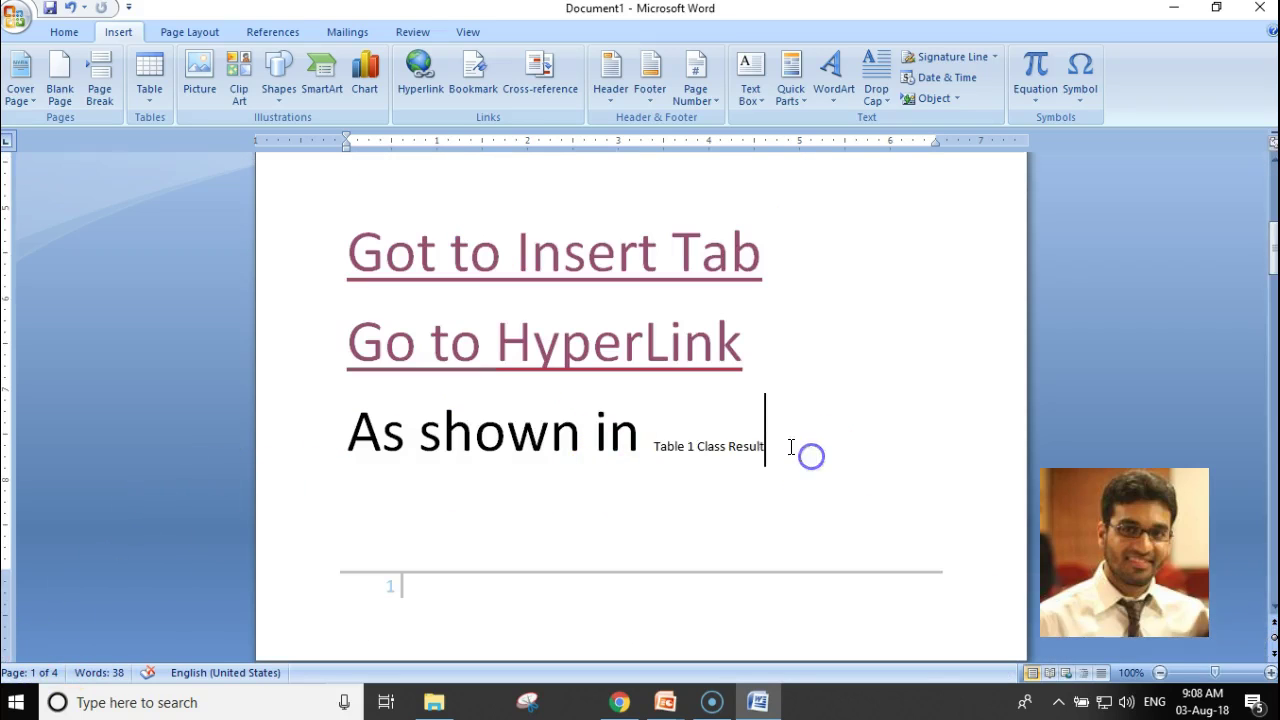
double_click(690, 446)
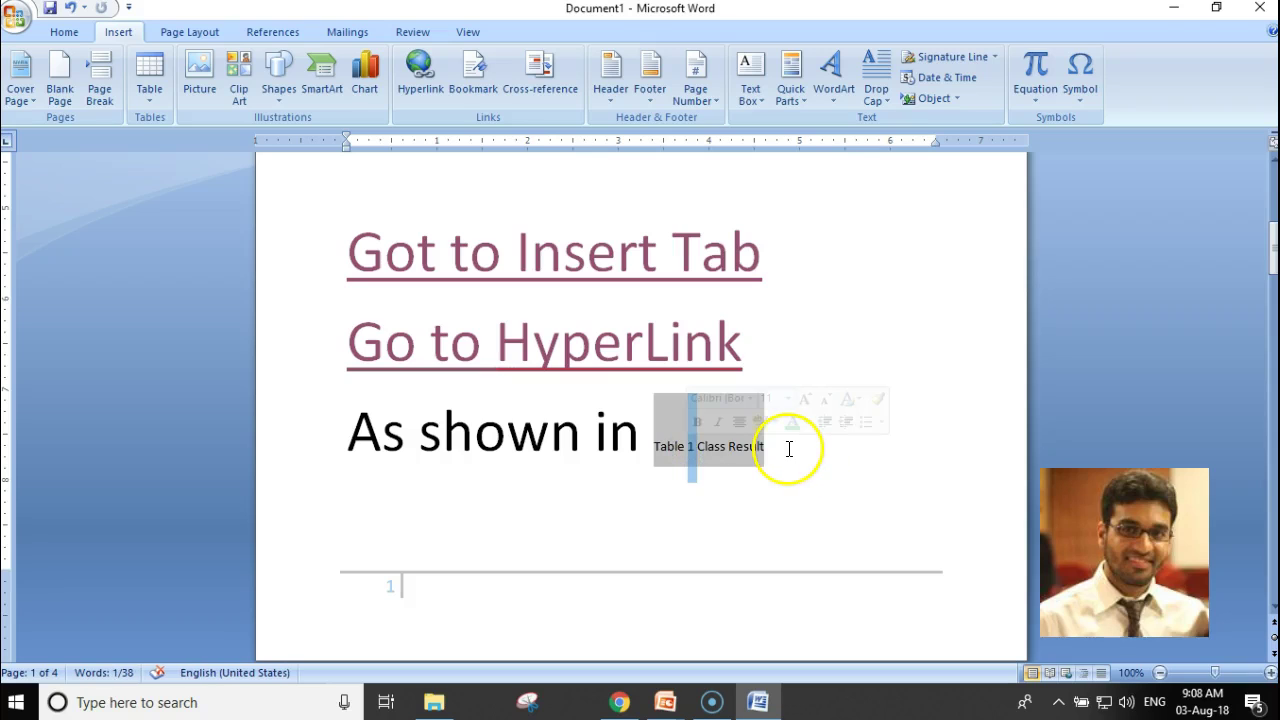